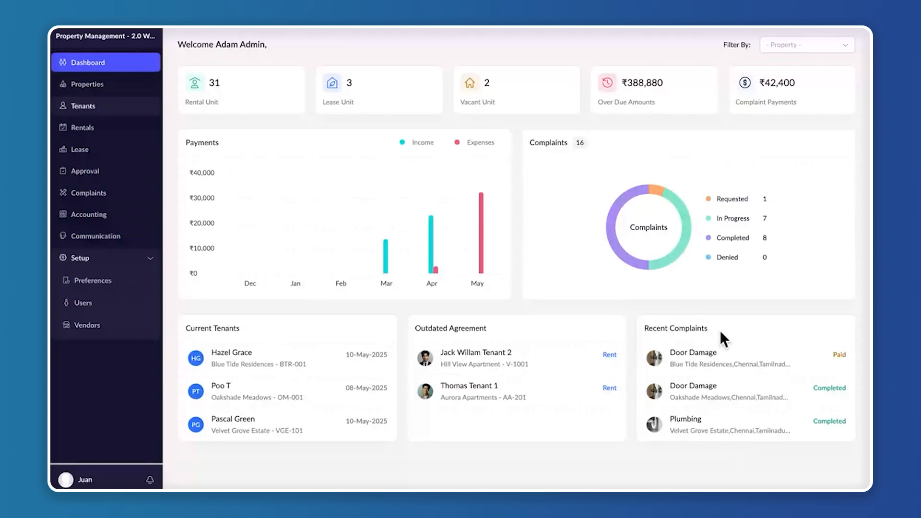
Open the organisation's setup preferences and view the General settings
{"action": "mouse_move", "coordinate": [468, 255]}
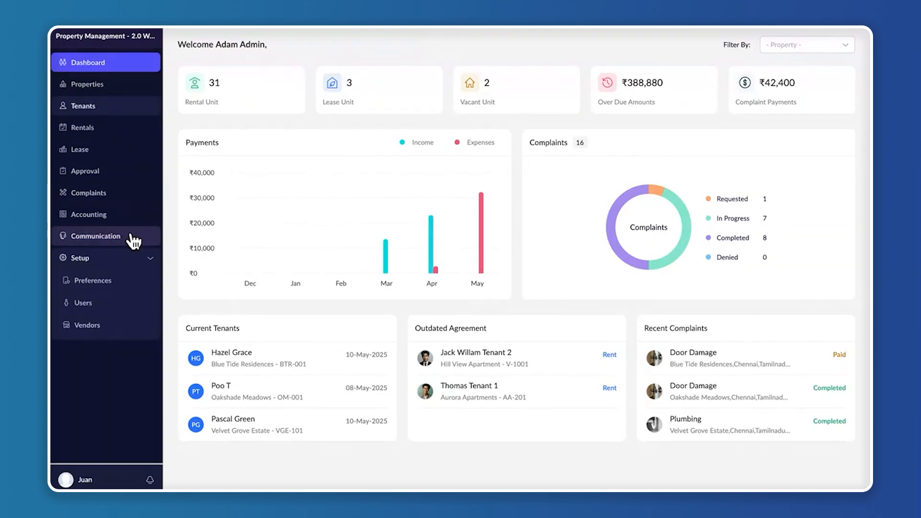
{"action": "left_click", "coordinate": [110, 260]}
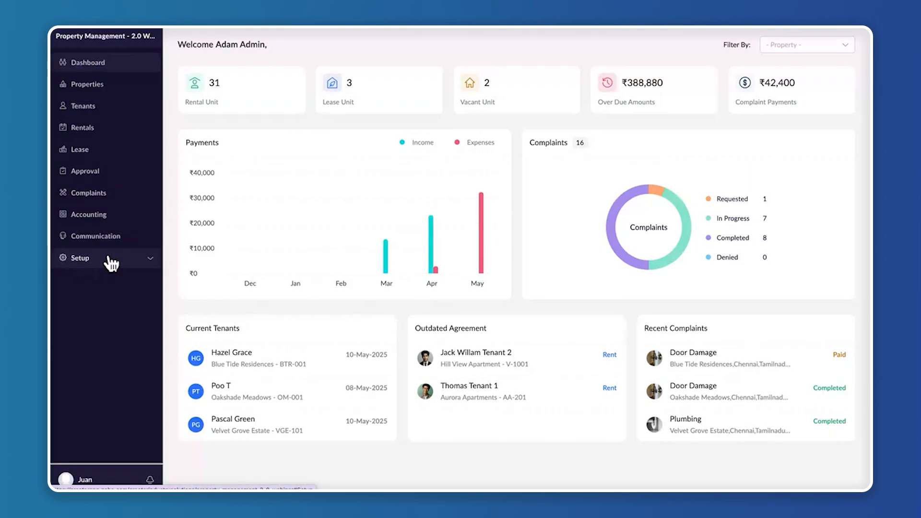
{"action": "left_click", "coordinate": [108, 259]}
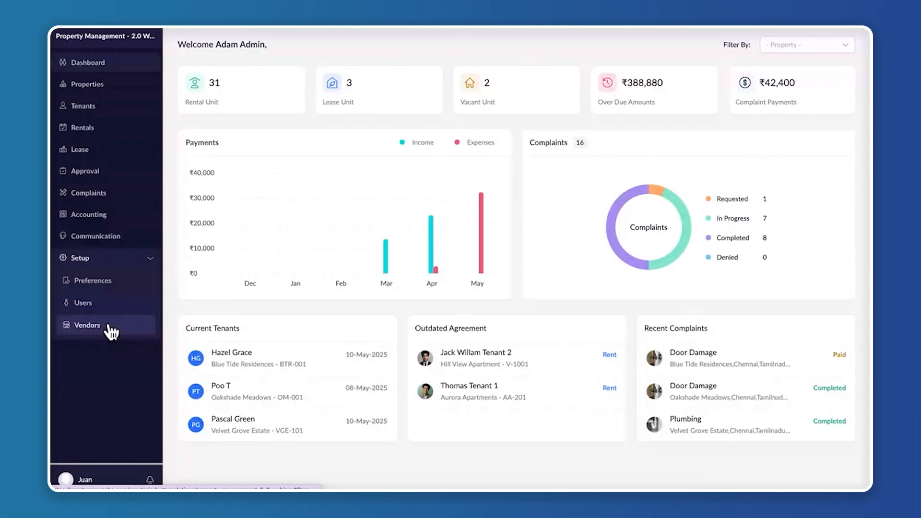
{"action": "left_click", "coordinate": [106, 283]}
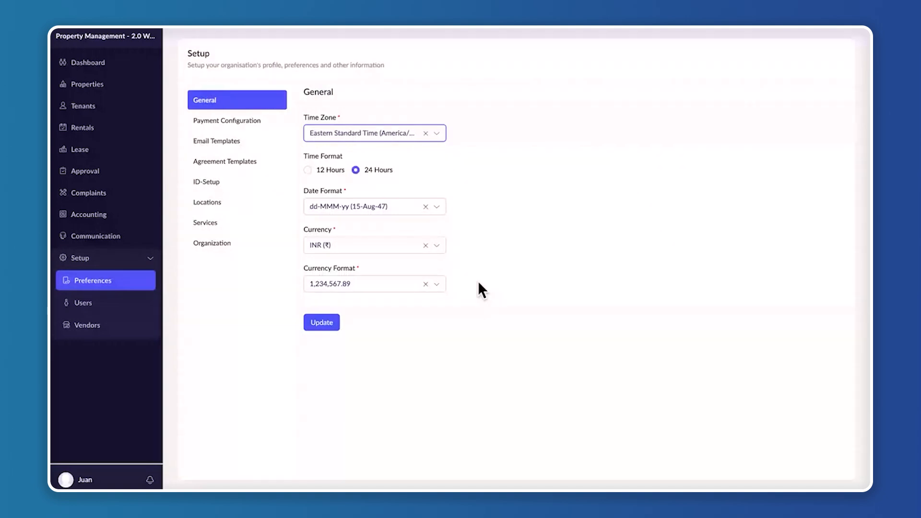
{"action": "left_click", "coordinate": [224, 100]}
Open the payment configuration and examine the rental, lease and additional monthly payment sections
{"action": "left_click", "coordinate": [238, 120]}
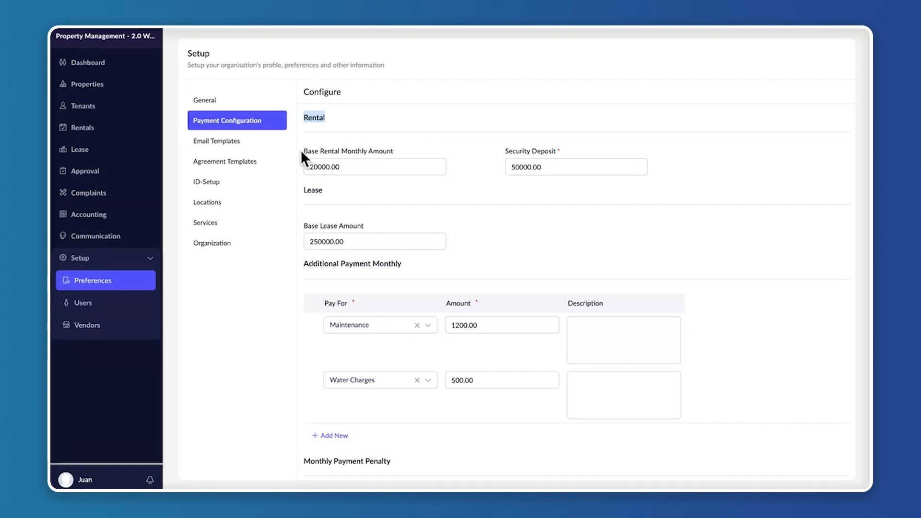
{"action": "left_click_drag", "start_coordinate": [301, 150], "coordinate": [420, 157]}
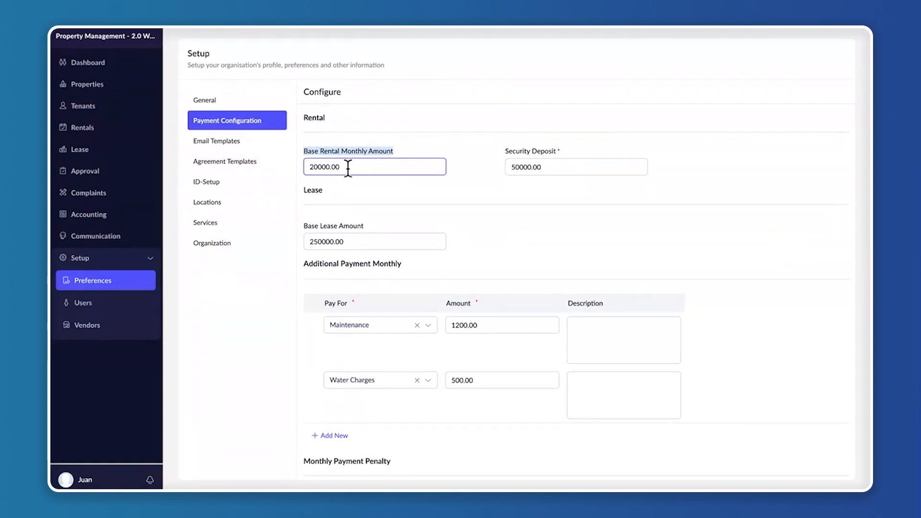
{"action": "left_click", "coordinate": [371, 168]}
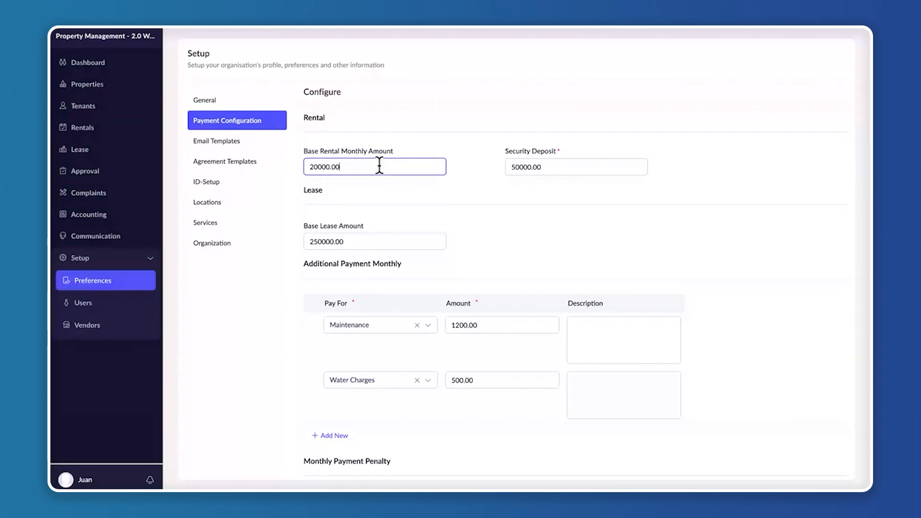
{"action": "double_click", "coordinate": [321, 192]}
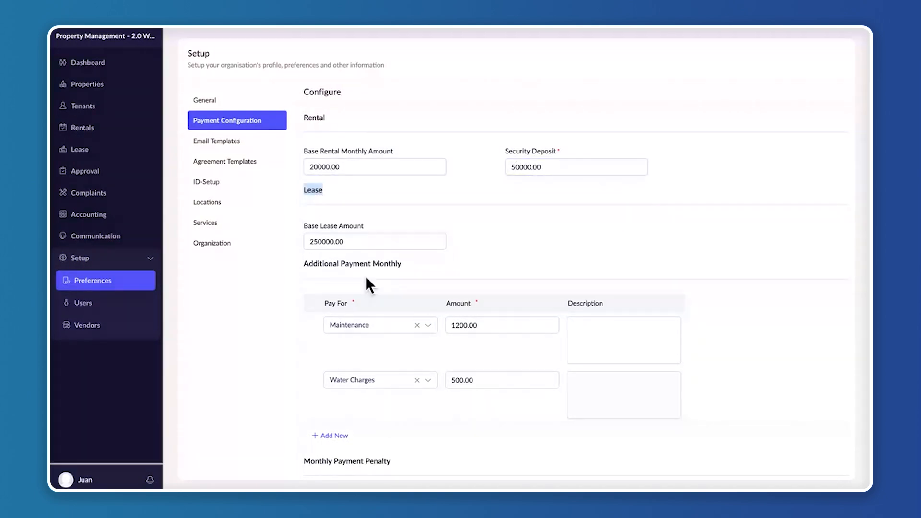
{"action": "scroll", "coordinate": [365, 275], "scroll_direction": "down", "scroll_amount": 2}
{"action": "left_click_drag", "start_coordinate": [304, 198], "coordinate": [542, 200]}
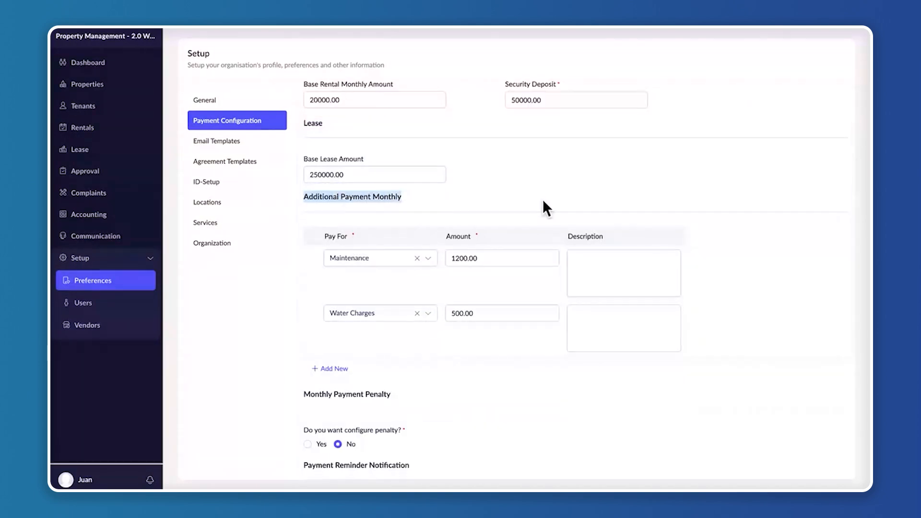
{"action": "scroll", "coordinate": [542, 199], "scroll_direction": "down", "scroll_amount": 2}
{"action": "scroll", "coordinate": [542, 199], "scroll_direction": "up", "scroll_amount": 3}
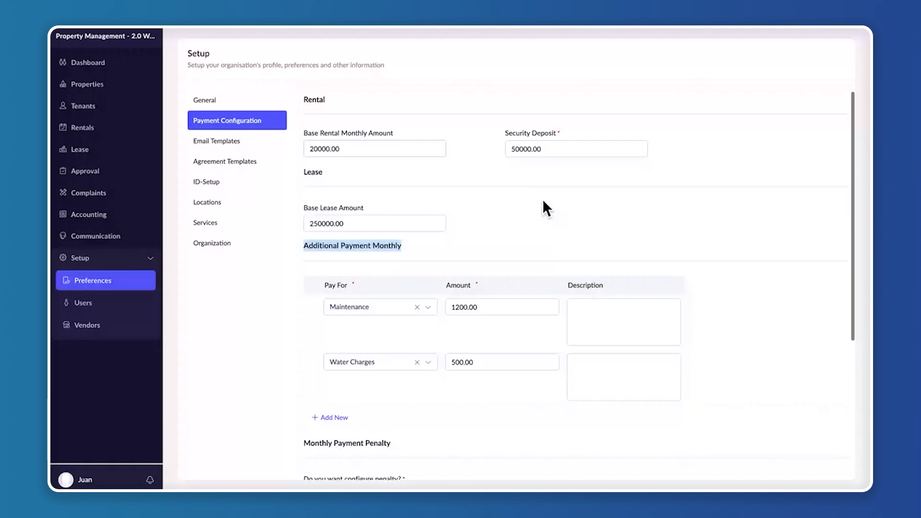
{"action": "scroll", "coordinate": [543, 199], "scroll_direction": "down", "scroll_amount": 3}
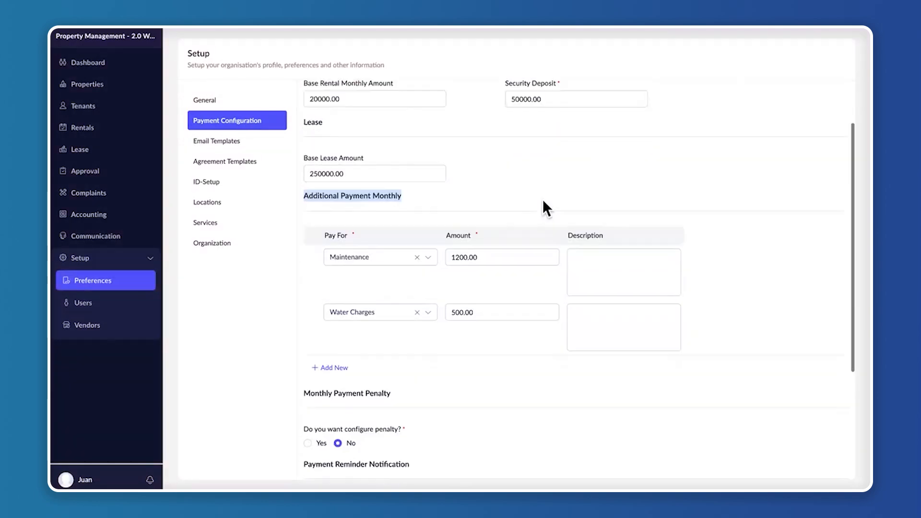
Add a row to the additional monthly payments, browse its Pay For options, and remove the row
{"action": "mouse_move", "coordinate": [370, 218]}
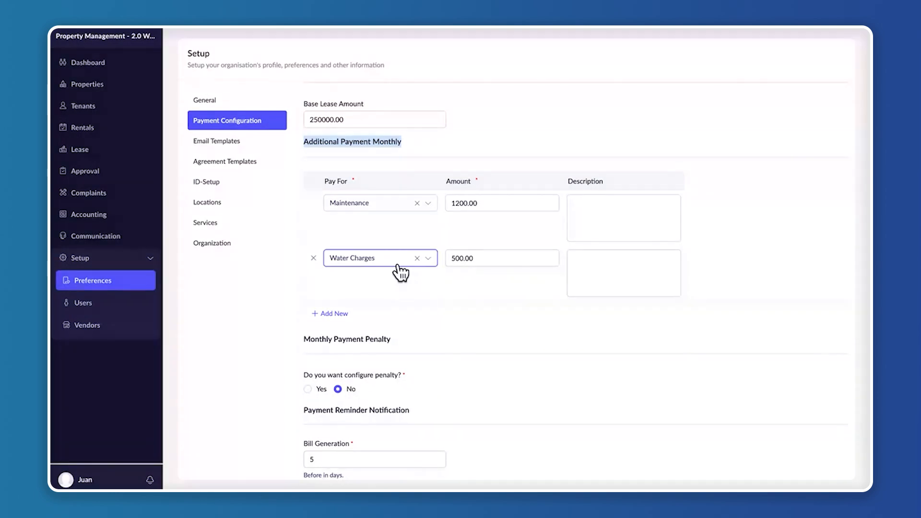
{"action": "left_click", "coordinate": [343, 314]}
{"action": "left_click", "coordinate": [341, 312]}
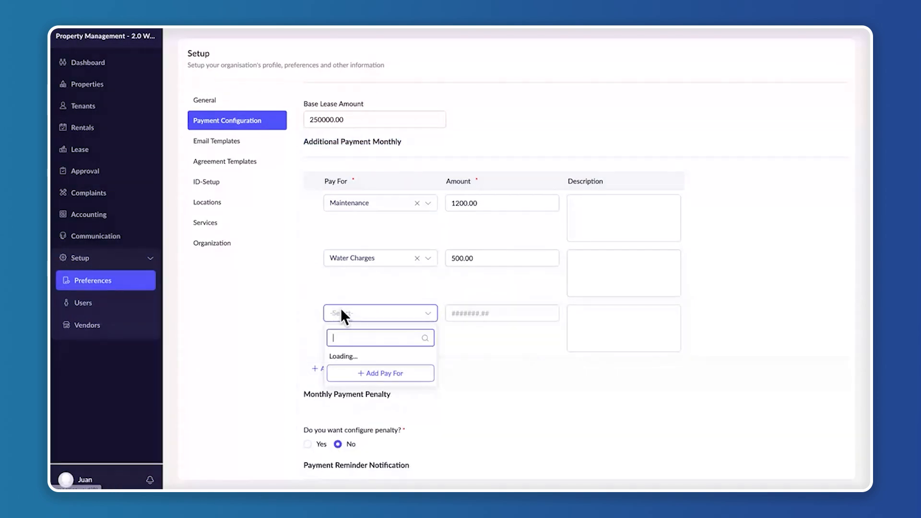
{"action": "scroll", "coordinate": [379, 394], "scroll_direction": "down", "scroll_amount": 5}
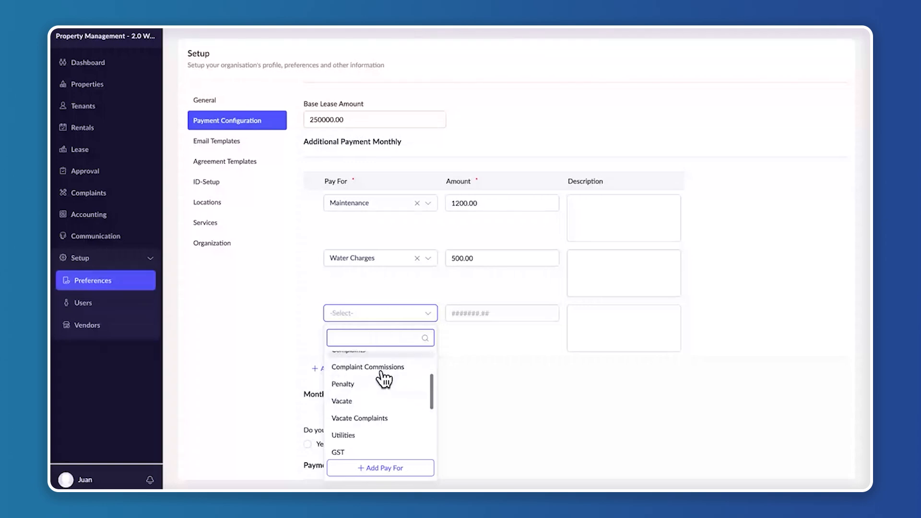
{"action": "left_click", "coordinate": [525, 386]}
{"action": "left_click", "coordinate": [313, 313]}
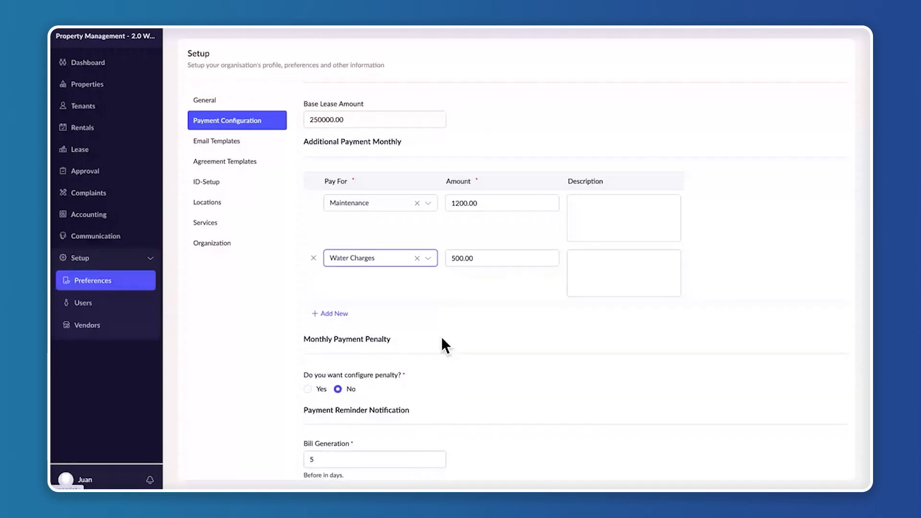
Try enabling the monthly payment penalty with the % payment method, and set the penalty option back to No
{"action": "scroll", "coordinate": [442, 340], "scroll_direction": "down", "scroll_amount": 2}
{"action": "left_click_drag", "start_coordinate": [301, 232], "coordinate": [434, 243]}
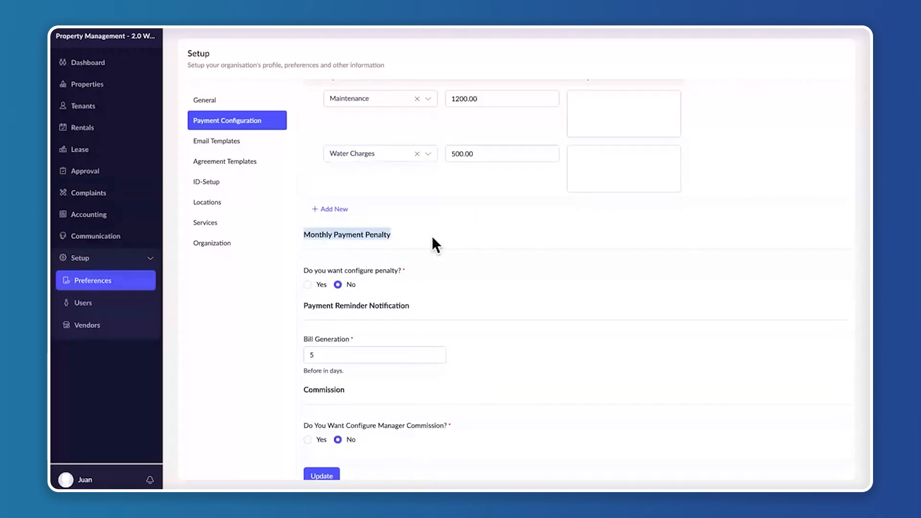
{"action": "left_click", "coordinate": [455, 253]}
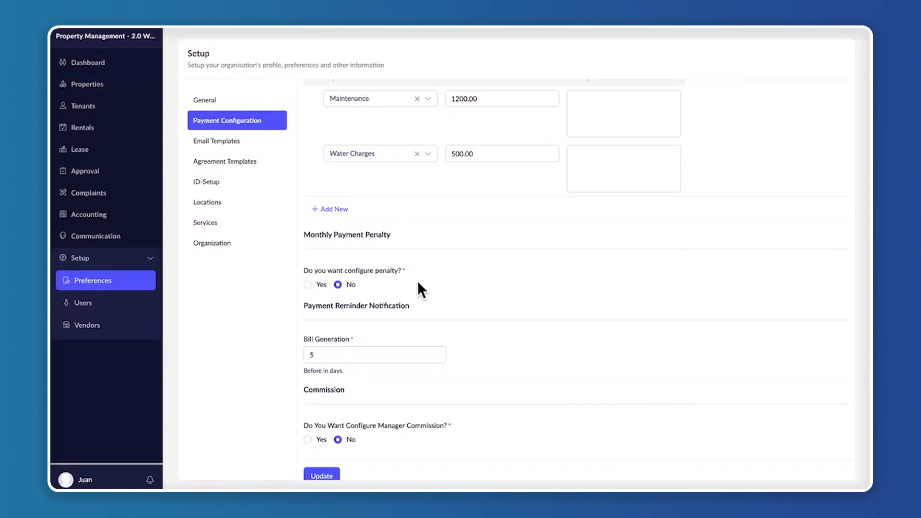
{"action": "scroll", "coordinate": [395, 269], "scroll_direction": "down", "scroll_amount": 1}
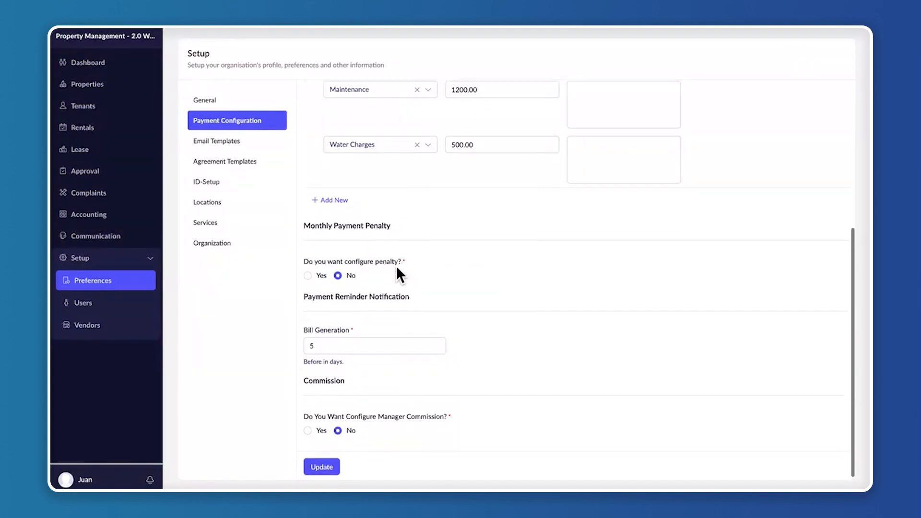
{"action": "left_click", "coordinate": [308, 272]}
{"action": "scroll", "coordinate": [381, 288], "scroll_direction": "down", "scroll_amount": 3}
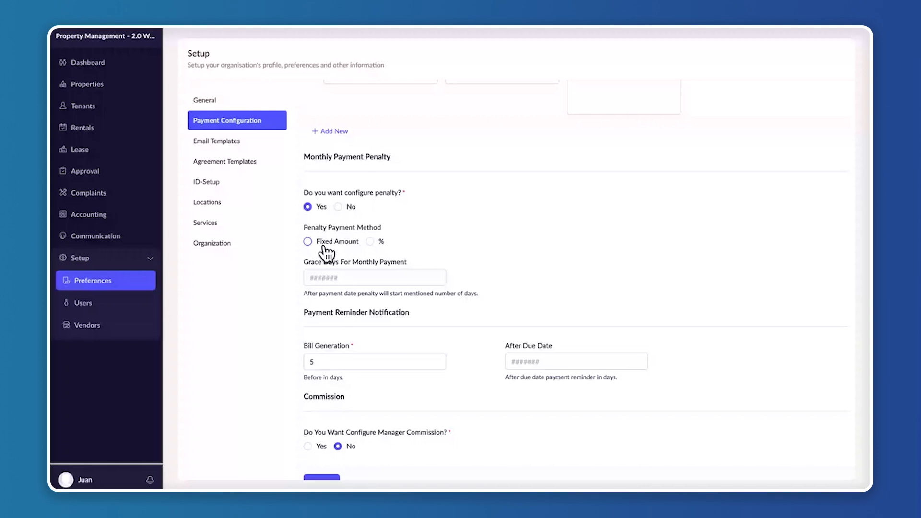
{"action": "left_click", "coordinate": [370, 241]}
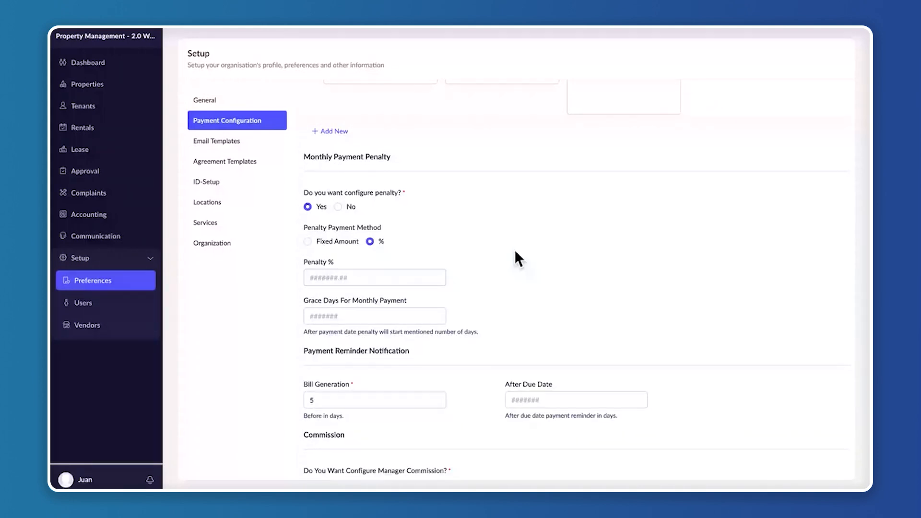
{"action": "left_click", "coordinate": [306, 309]}
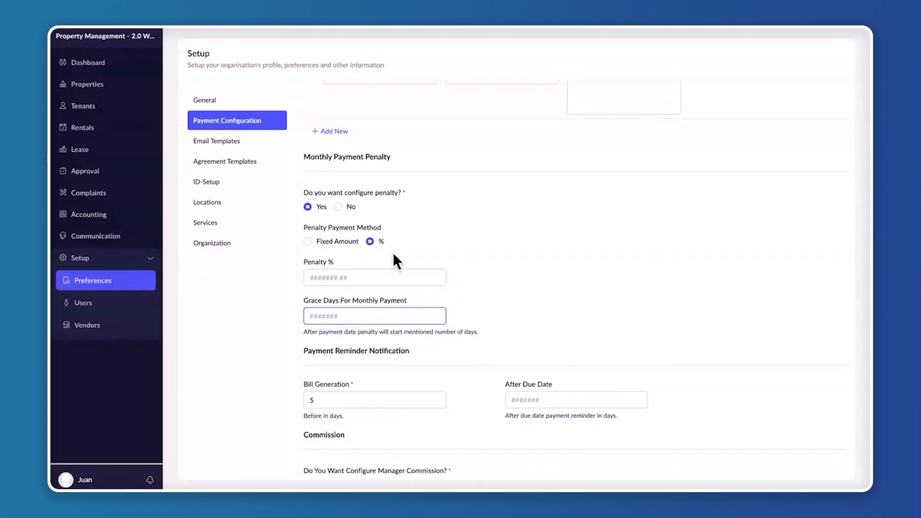
{"action": "left_click", "coordinate": [338, 207]}
{"action": "left_click", "coordinate": [307, 335]}
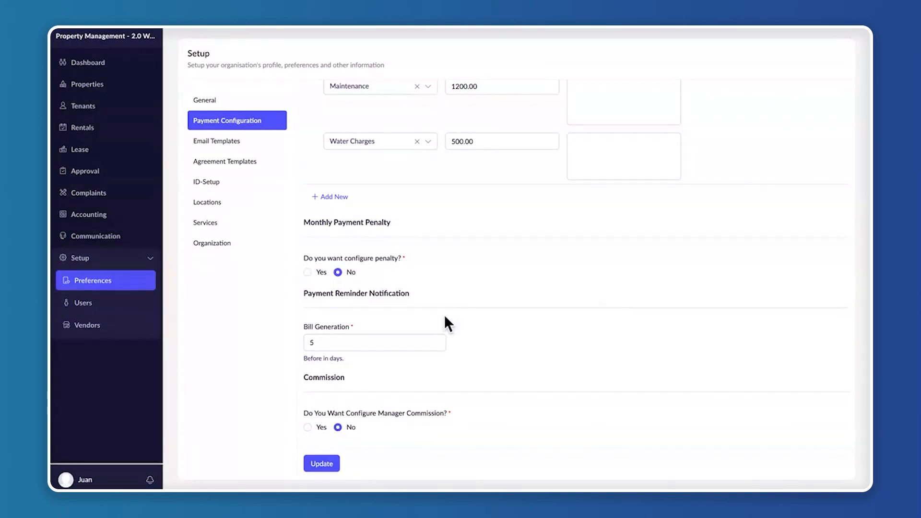
Try enabling manager commission for the Rental Monthly category, and set the commission option back to No
{"action": "left_click", "coordinate": [318, 343]}
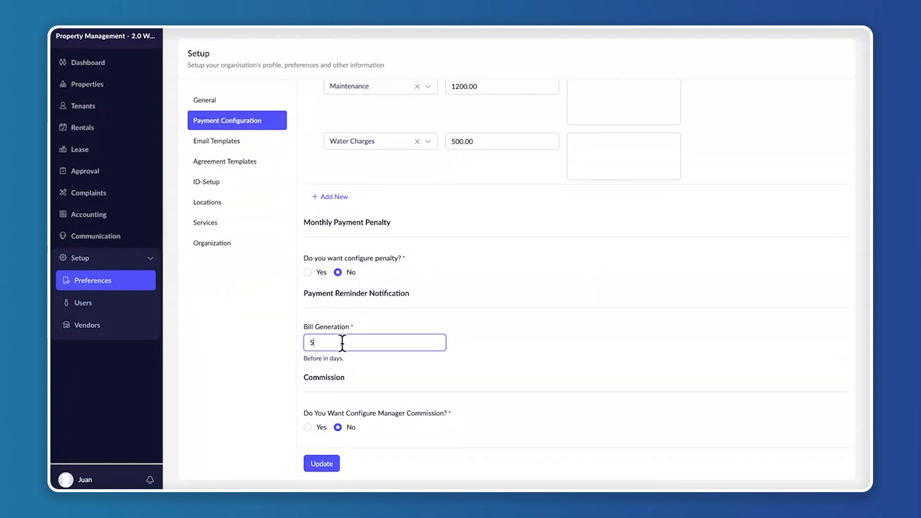
{"action": "left_click_drag", "start_coordinate": [303, 377], "coordinate": [370, 376]}
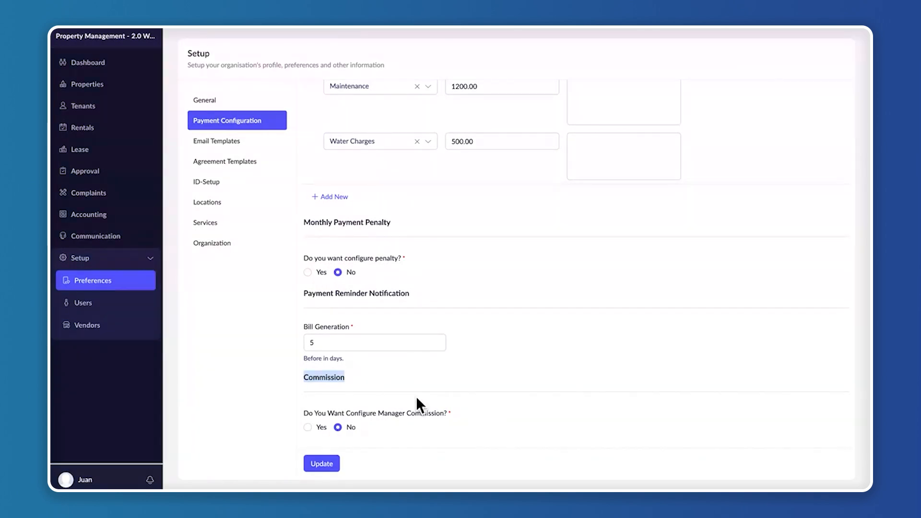
{"action": "left_click", "coordinate": [307, 427]}
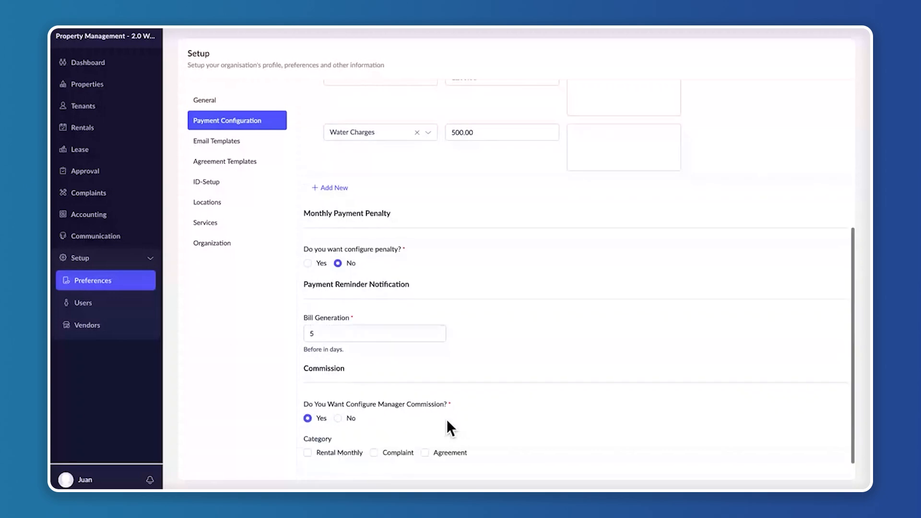
{"action": "scroll", "coordinate": [448, 427], "scroll_direction": "down", "scroll_amount": 1}
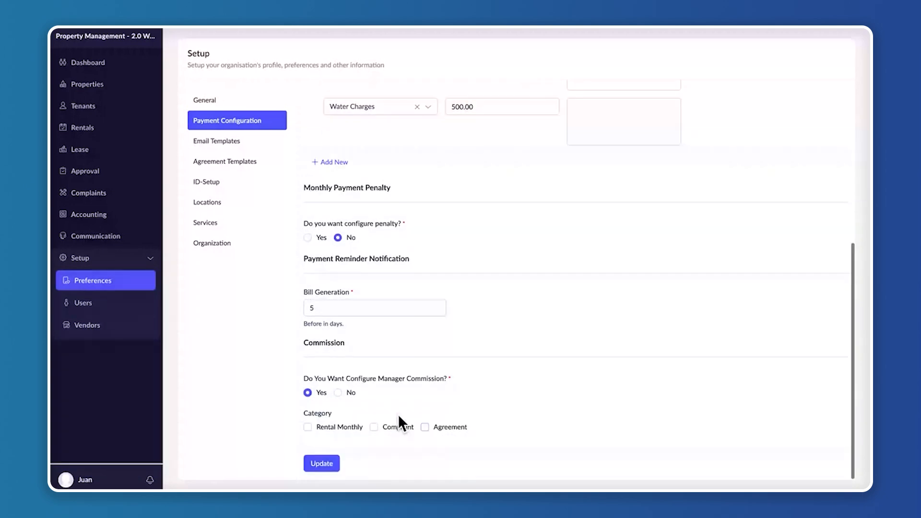
{"action": "left_click", "coordinate": [308, 427]}
{"action": "scroll", "coordinate": [449, 433], "scroll_direction": "down", "scroll_amount": 2}
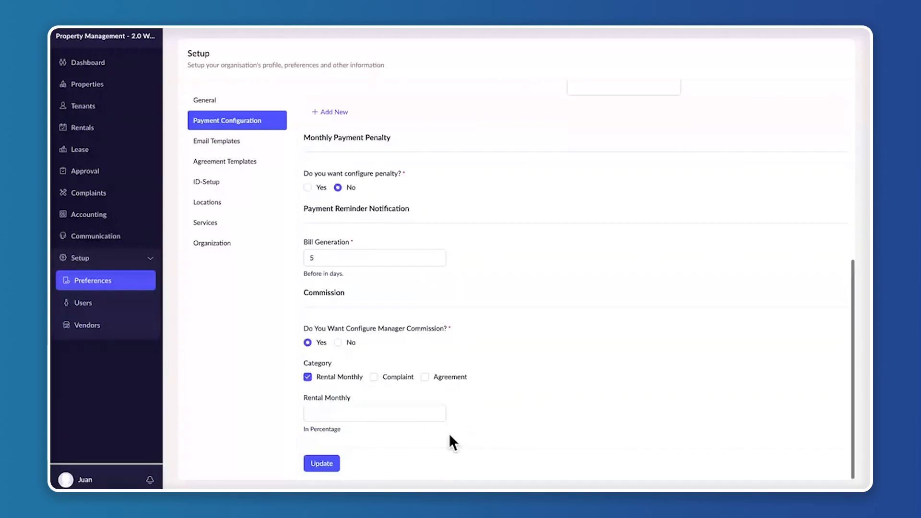
{"action": "left_click", "coordinate": [325, 411]}
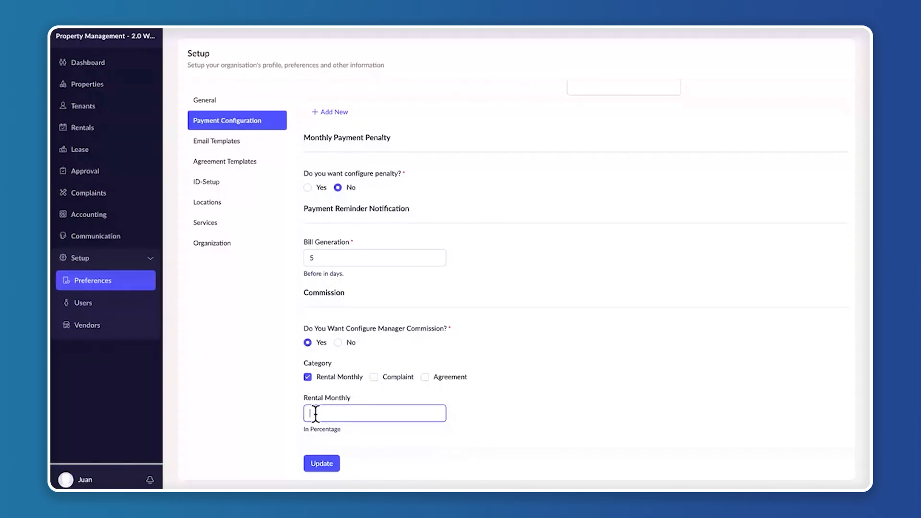
{"action": "left_click", "coordinate": [544, 403]}
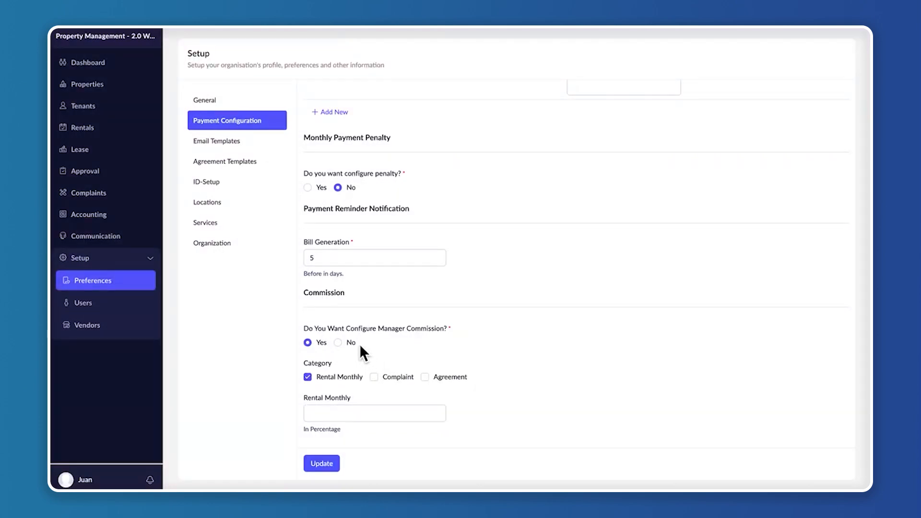
{"action": "left_click", "coordinate": [338, 342]}
{"action": "scroll", "coordinate": [471, 339], "scroll_direction": "up", "scroll_amount": 5}
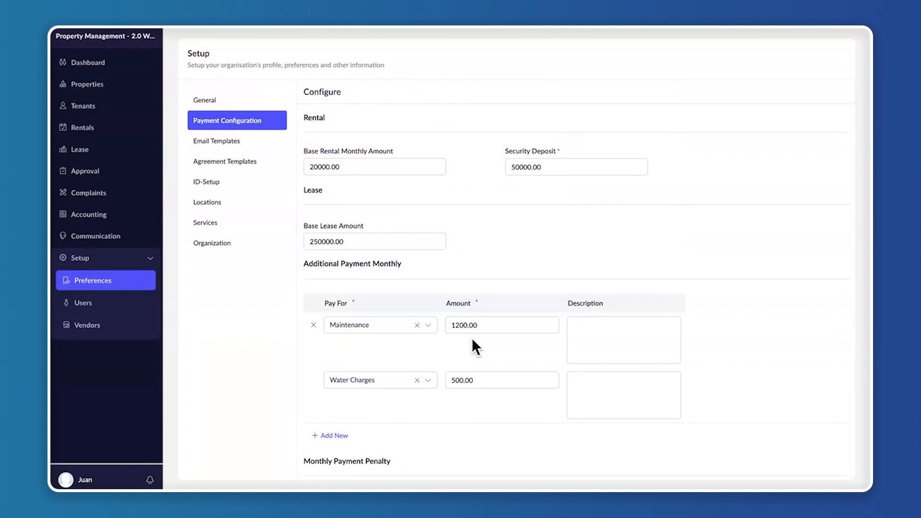
Open the email templates and look through those for approvers, managers, owners, property management, tenants and vendors
{"action": "left_click", "coordinate": [227, 141]}
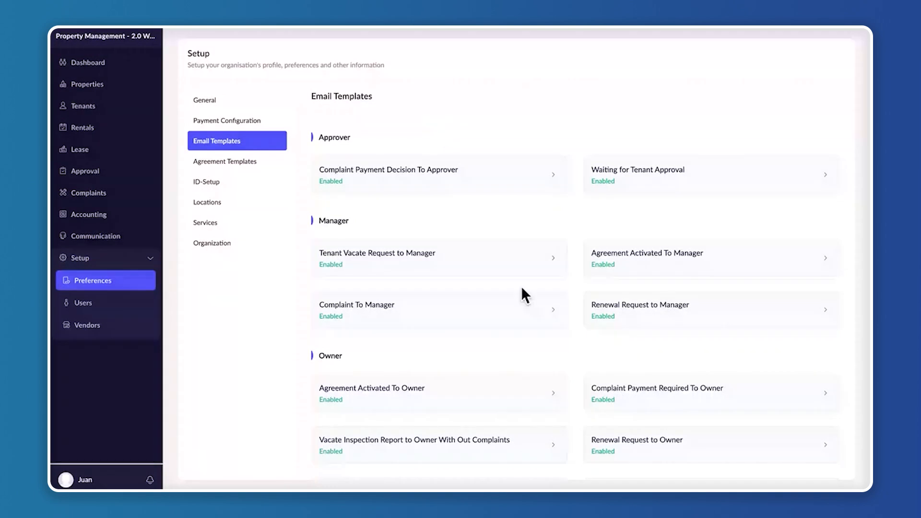
{"action": "scroll", "coordinate": [521, 292], "scroll_direction": "down", "scroll_amount": 3}
{"action": "scroll", "coordinate": [441, 212], "scroll_direction": "up", "scroll_amount": 3}
{"action": "scroll", "coordinate": [331, 259], "scroll_direction": "down", "scroll_amount": 2}
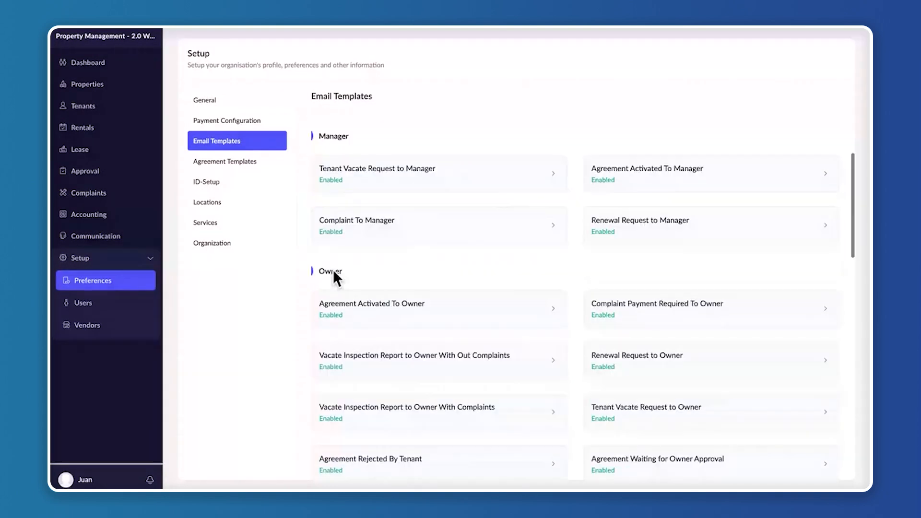
{"action": "scroll", "coordinate": [359, 268], "scroll_direction": "down", "scroll_amount": 6}
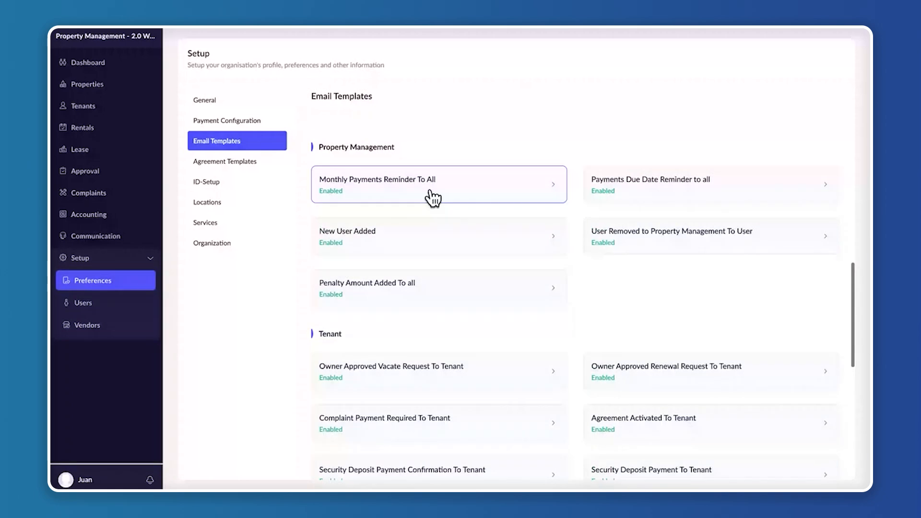
{"action": "scroll", "coordinate": [379, 334], "scroll_direction": "down", "scroll_amount": 5}
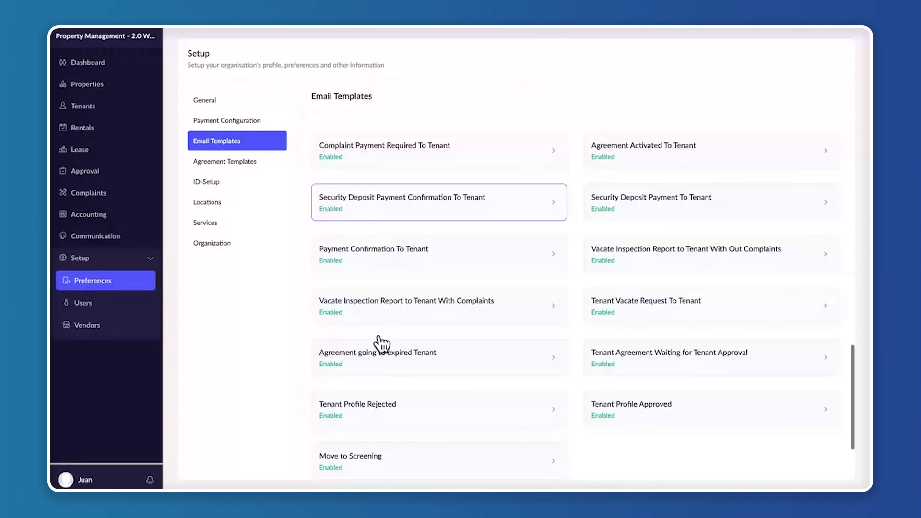
{"action": "scroll", "coordinate": [381, 343], "scroll_direction": "down", "scroll_amount": 2}
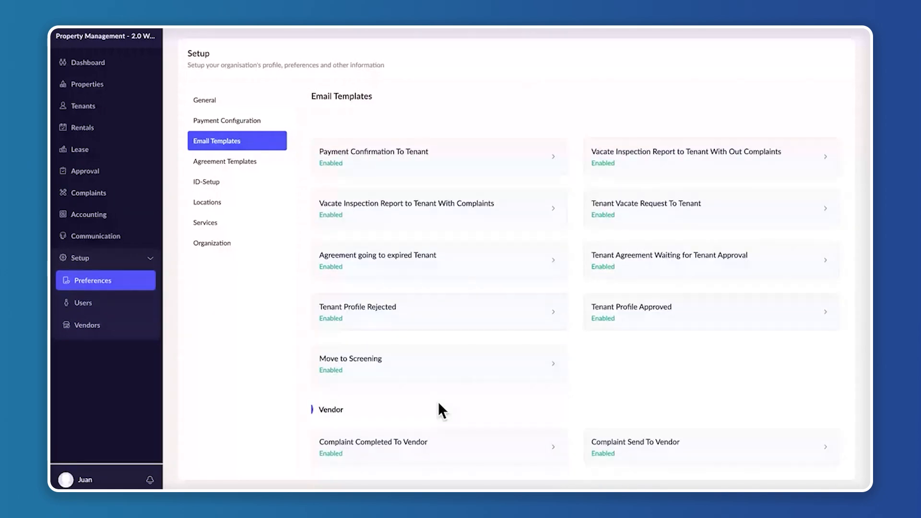
Open the Complaint Payment Decision To Approver email template, read its variables and message body, and close it
{"action": "scroll", "coordinate": [615, 364], "scroll_direction": "down", "scroll_amount": 7}
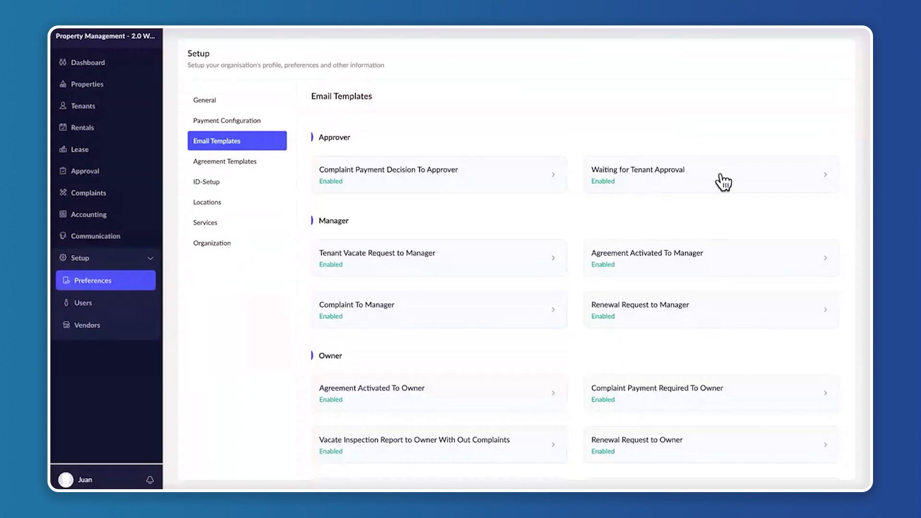
{"action": "left_click", "coordinate": [557, 175]}
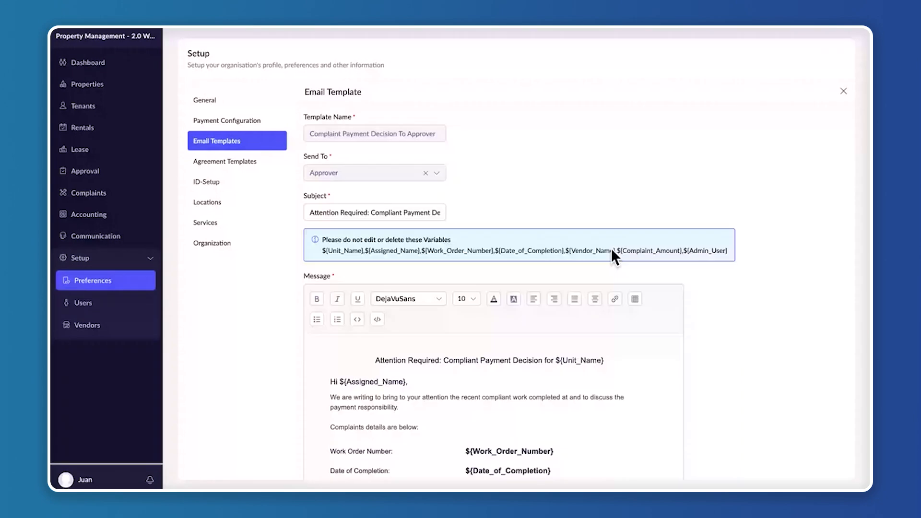
{"action": "scroll", "coordinate": [612, 257], "scroll_direction": "down", "scroll_amount": 5}
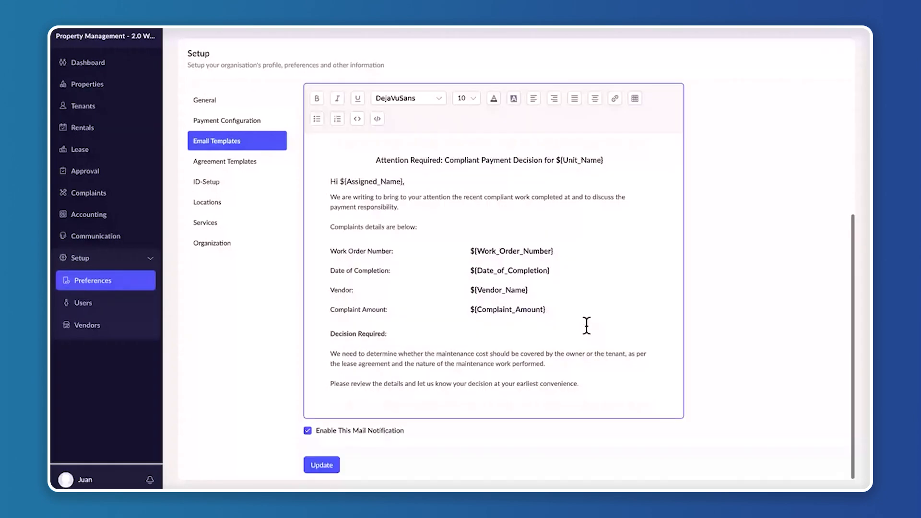
{"action": "scroll", "coordinate": [585, 325], "scroll_direction": "down", "scroll_amount": 2}
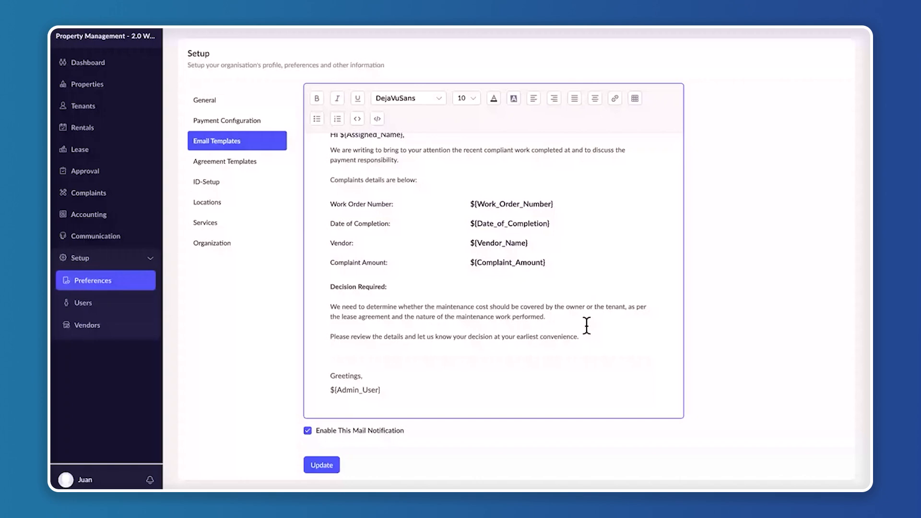
{"action": "scroll", "coordinate": [585, 325], "scroll_direction": "up", "scroll_amount": 10}
{"action": "left_click", "coordinate": [843, 91]}
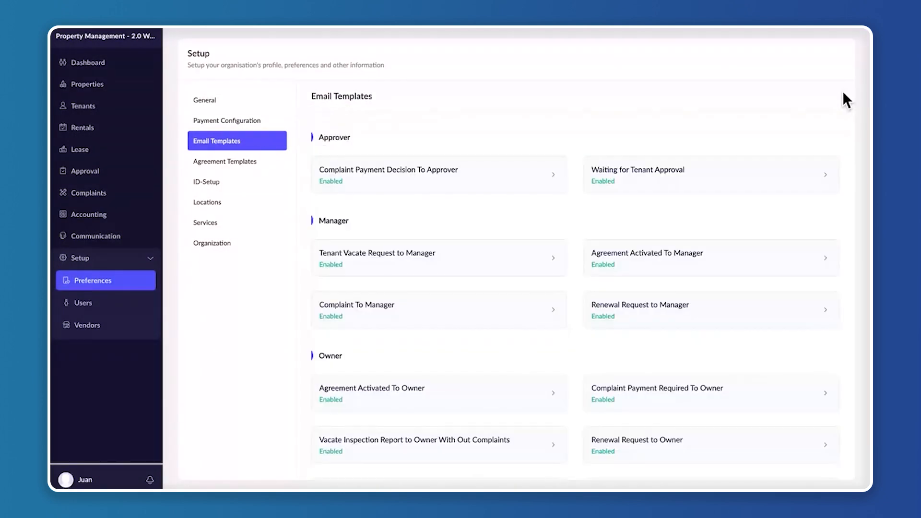
Look through the setup preferences for agreement templates, ID setup, locations, maintenance services and organization
{"action": "left_click", "coordinate": [237, 163]}
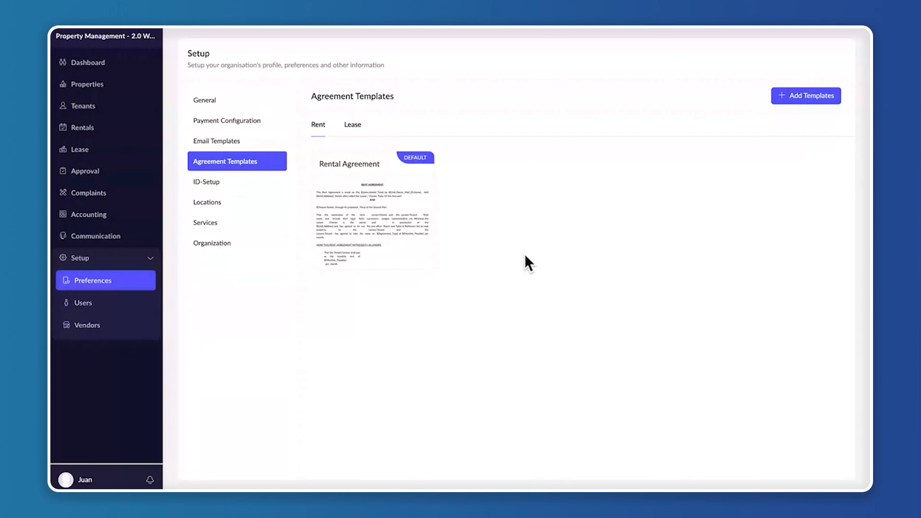
{"action": "mouse_move", "coordinate": [339, 183]}
{"action": "left_click", "coordinate": [205, 184]}
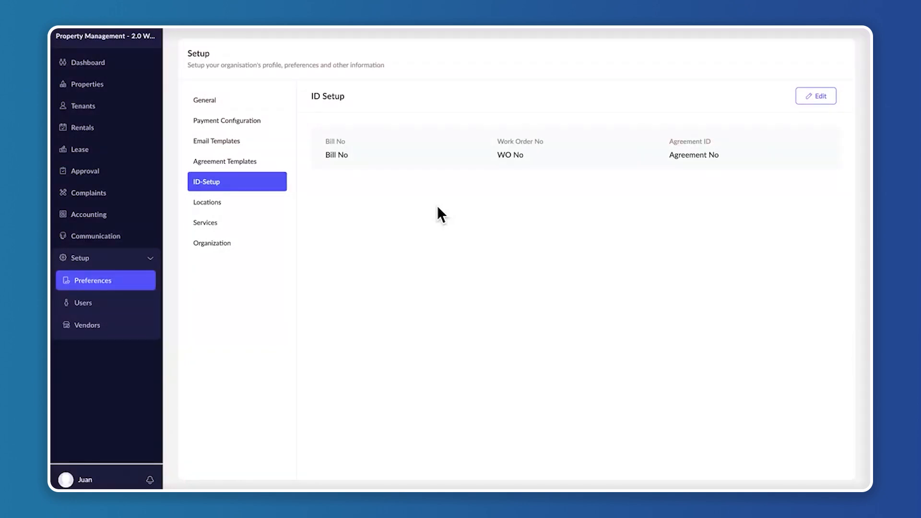
{"action": "left_click", "coordinate": [211, 203]}
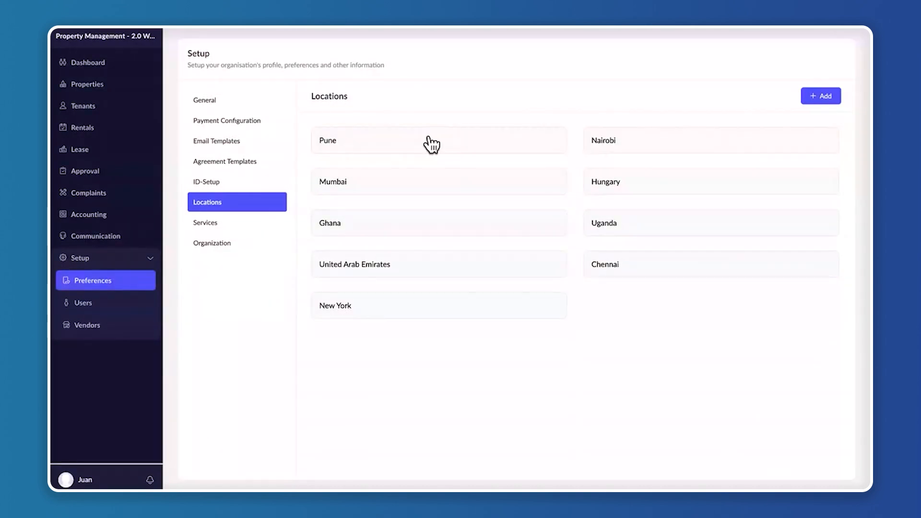
{"action": "left_click", "coordinate": [233, 223]}
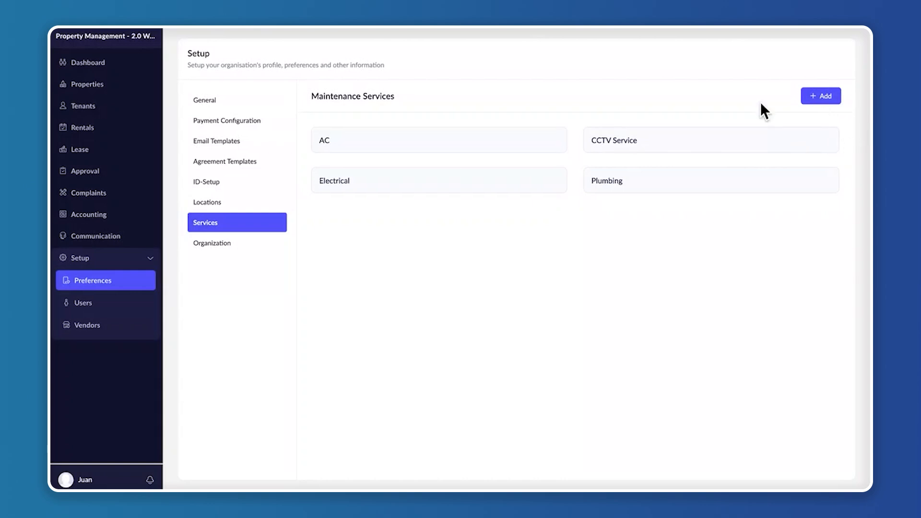
{"action": "left_click", "coordinate": [236, 240]}
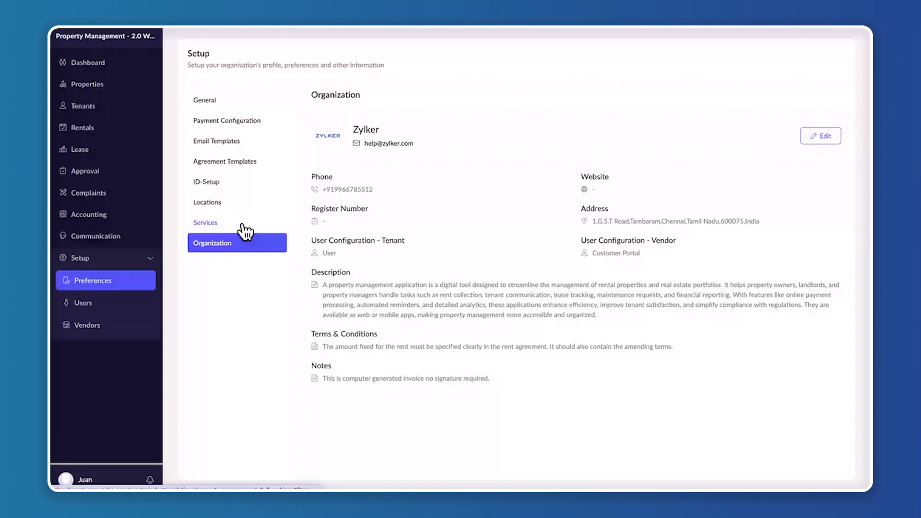
View the setup's users list, open the form for adding an admin, and close it without adding one
{"action": "left_click", "coordinate": [102, 316]}
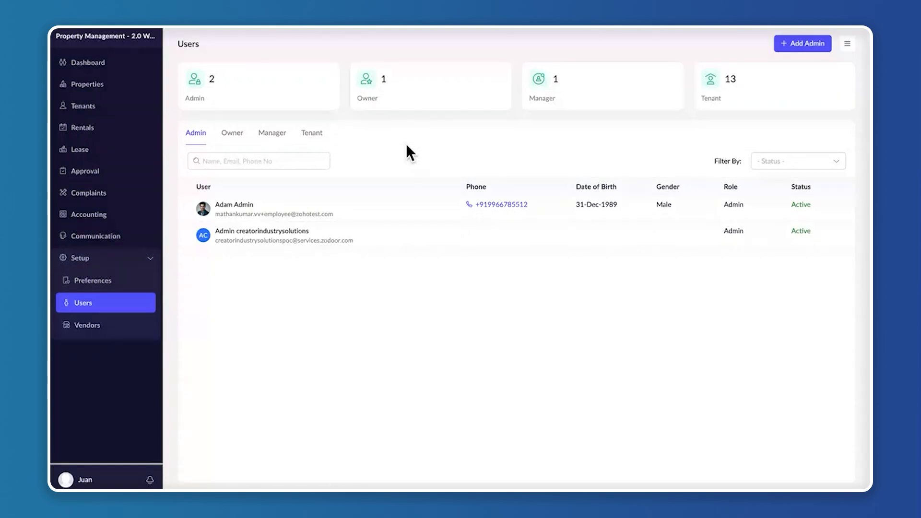
{"action": "left_click", "coordinate": [811, 45]}
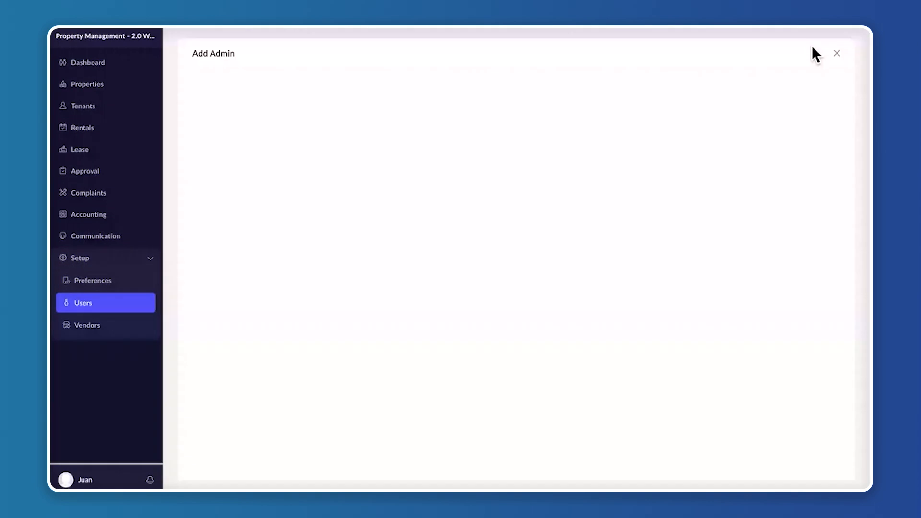
{"action": "left_click", "coordinate": [835, 53]}
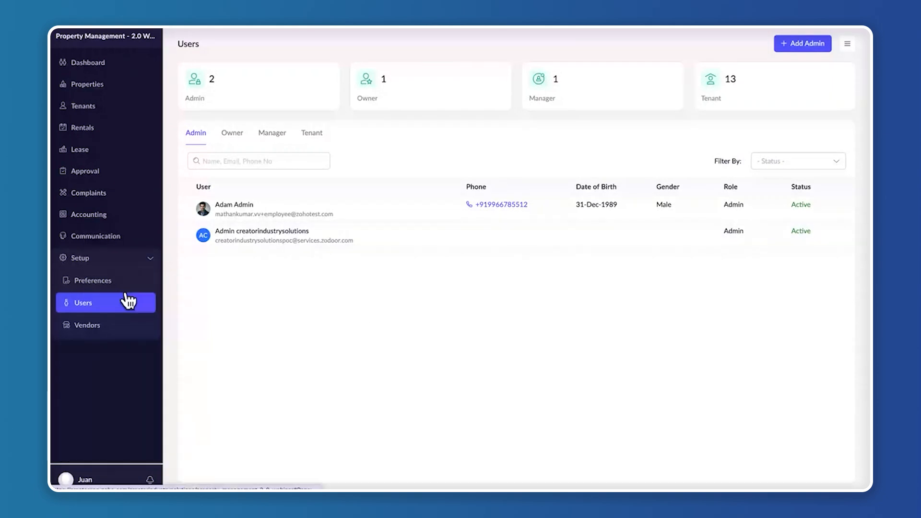
View the vendors list, browse the Maintenance Services and Properties options in the new vendor form, and close the form unsaved
{"action": "left_click", "coordinate": [101, 331]}
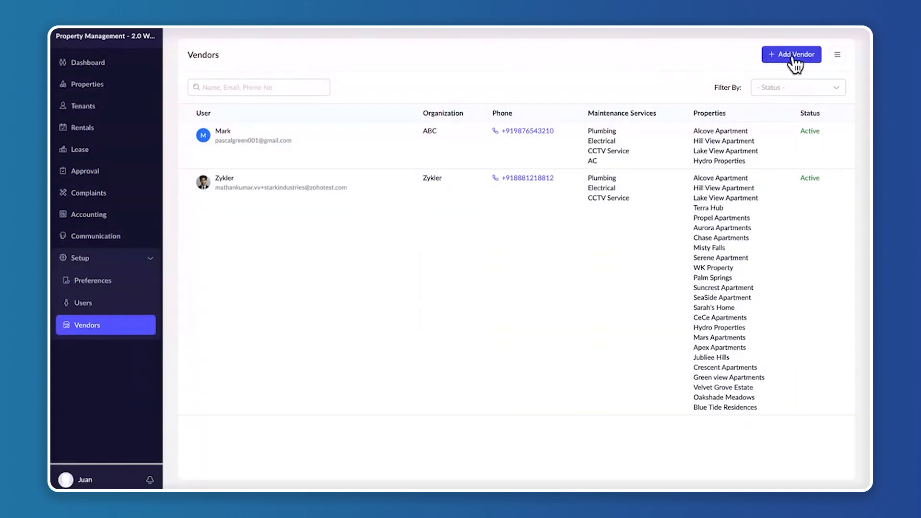
{"action": "left_click", "coordinate": [792, 56]}
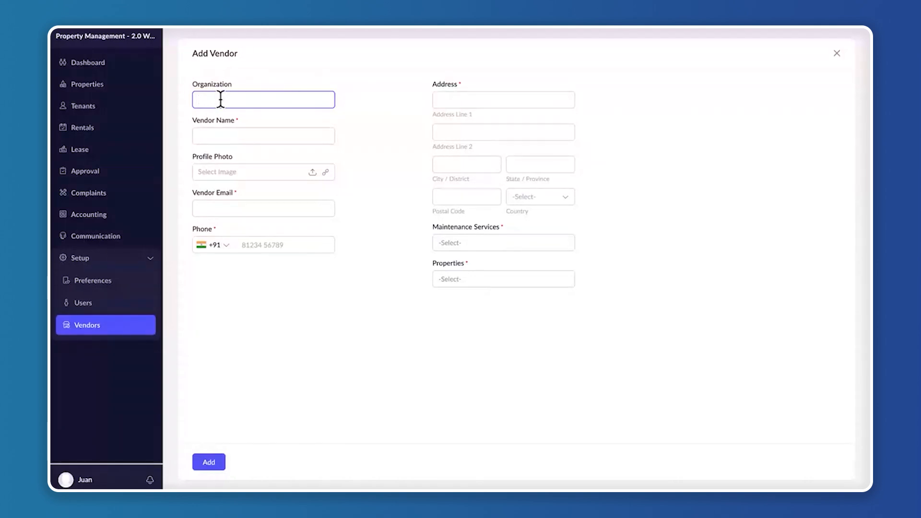
{"action": "left_click", "coordinate": [249, 131]}
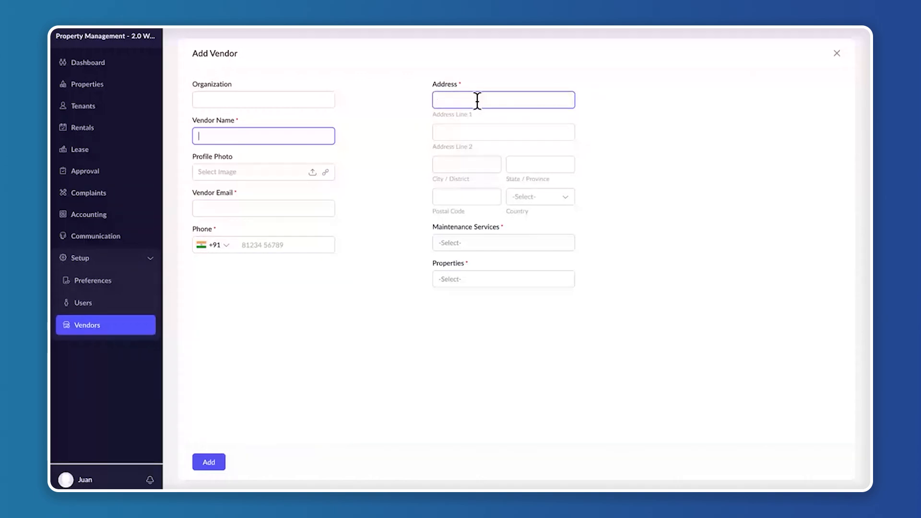
{"action": "left_click", "coordinate": [465, 243]}
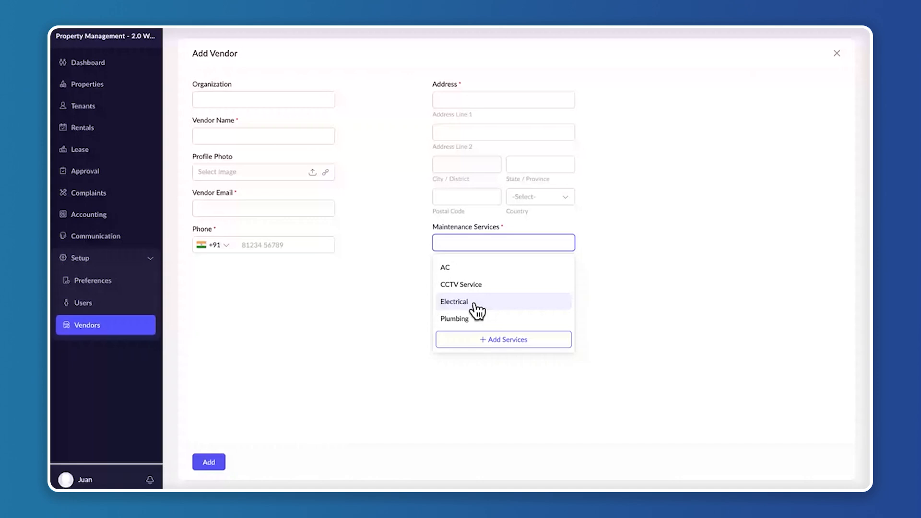
{"action": "key", "text": "Escape"}
{"action": "left_click", "coordinate": [469, 276]}
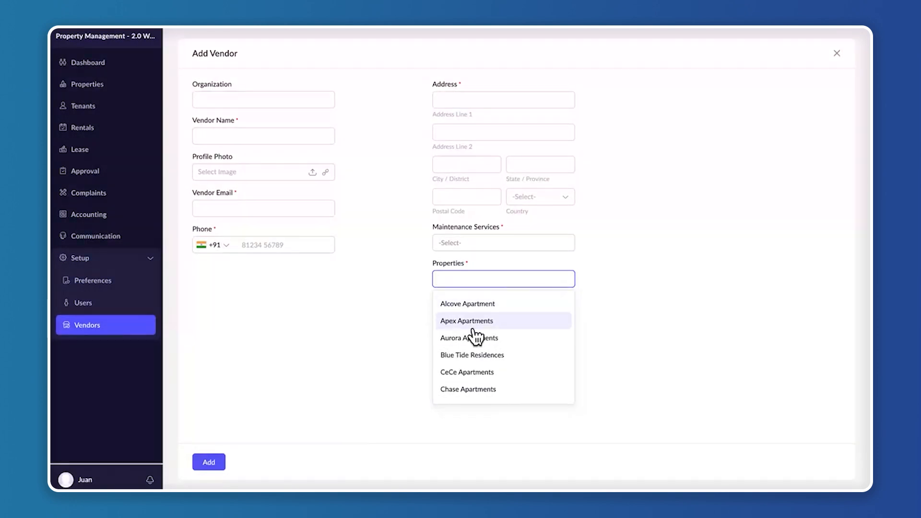
{"action": "left_click", "coordinate": [659, 310]}
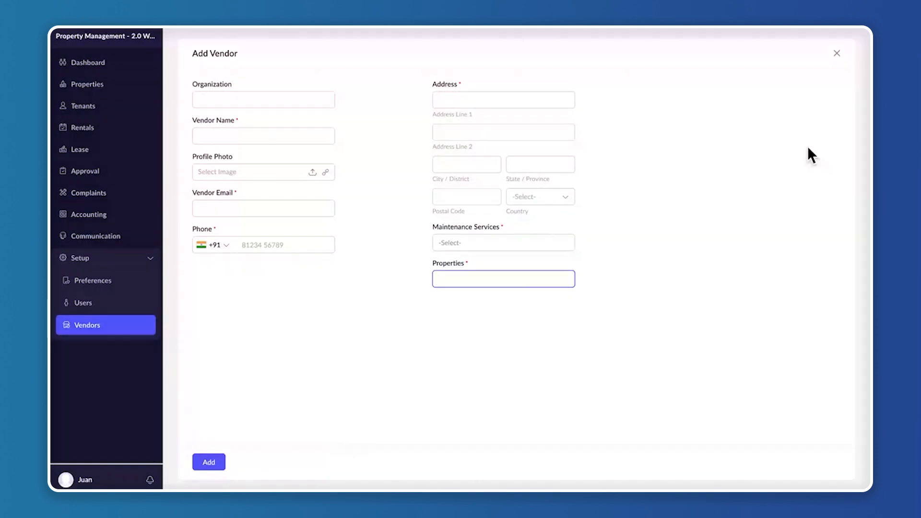
{"action": "left_click", "coordinate": [836, 54]}
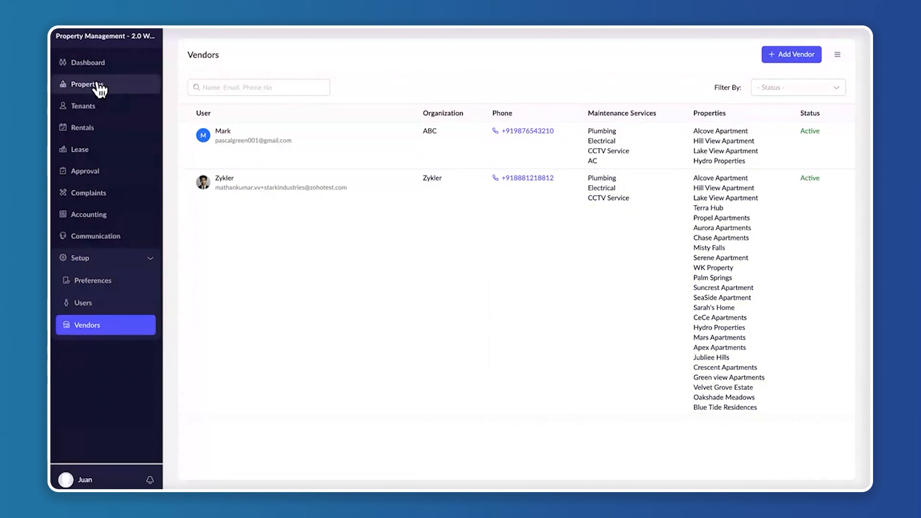
Open the property listings and compare the Properties view with the Units view
{"action": "left_click", "coordinate": [98, 86]}
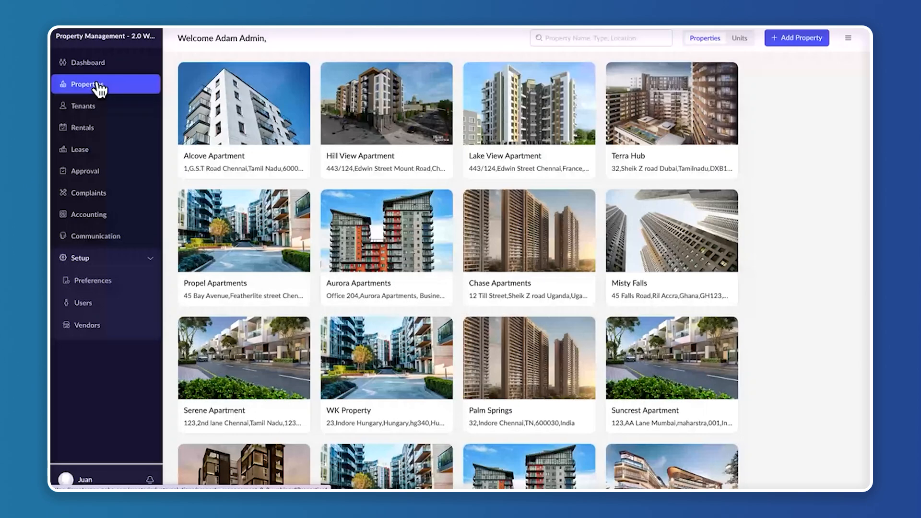
{"action": "left_click", "coordinate": [737, 43]}
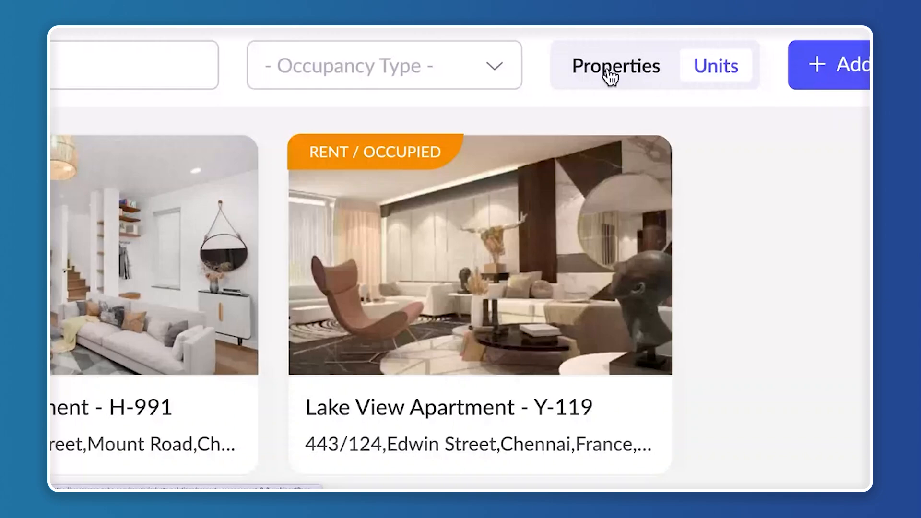
{"action": "left_click", "coordinate": [610, 71]}
{"action": "left_click", "coordinate": [676, 72]}
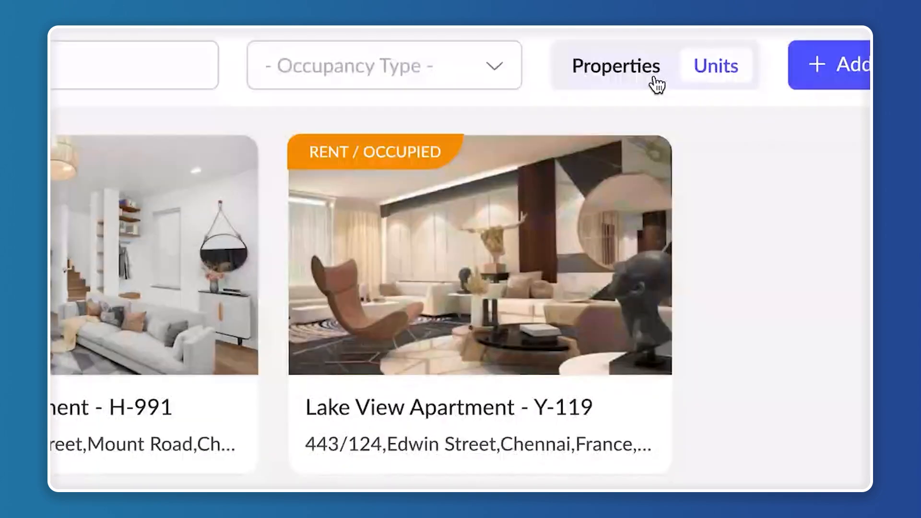
{"action": "left_click", "coordinate": [653, 77]}
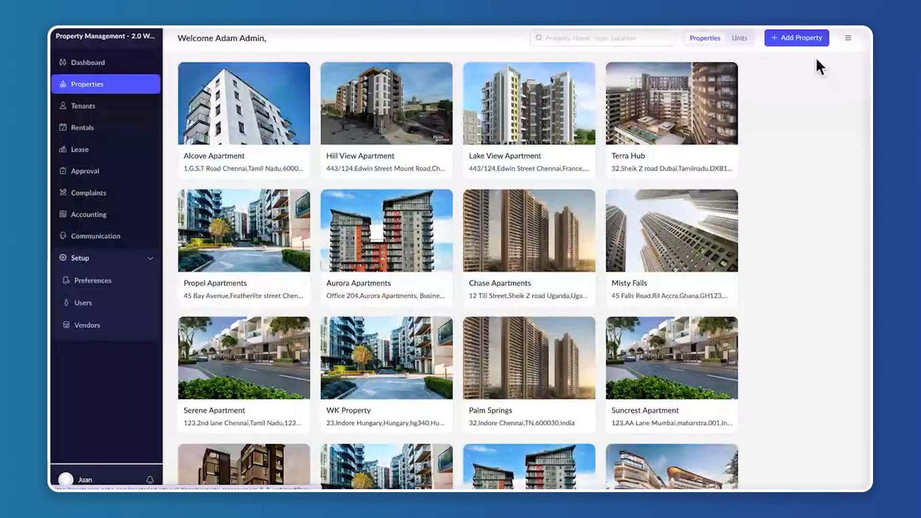
Start adding a new property and name it Skyline 88
{"action": "left_click", "coordinate": [803, 39]}
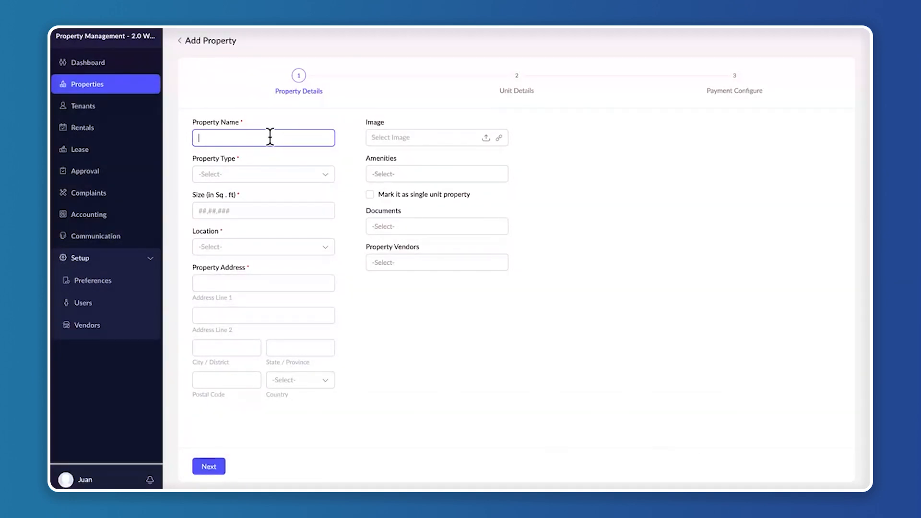
{"action": "type", "text": "Skyline 88"}
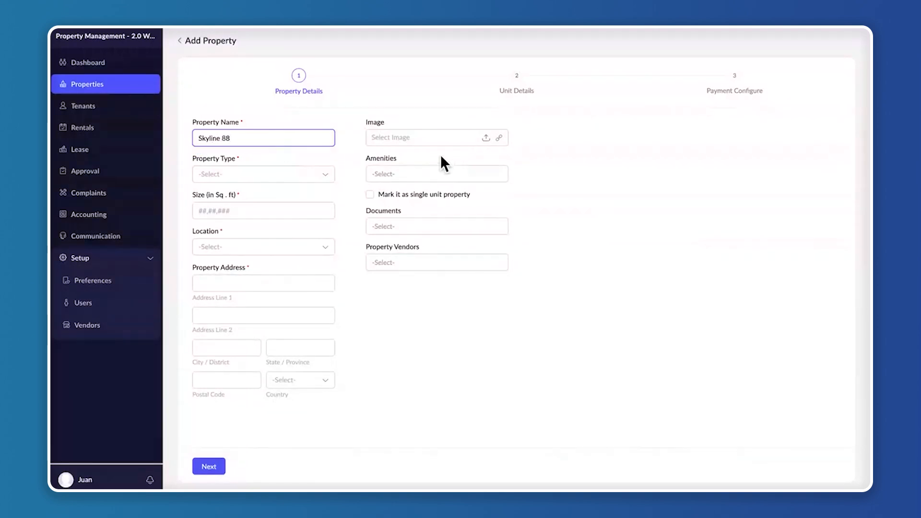
Set the property type to Residential, the size to 30,000 sq ft and the location to Chennai
{"action": "left_click", "coordinate": [243, 173]}
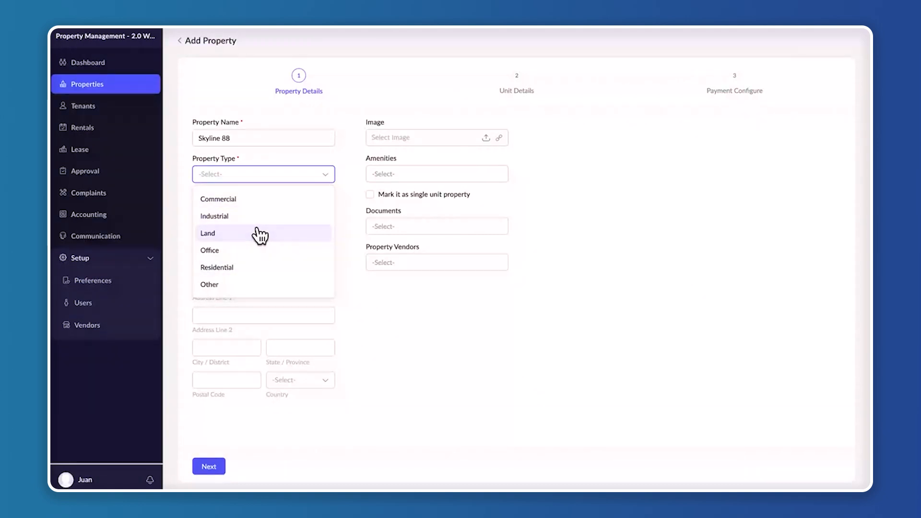
{"action": "left_click", "coordinate": [249, 266]}
{"action": "left_click", "coordinate": [270, 206]}
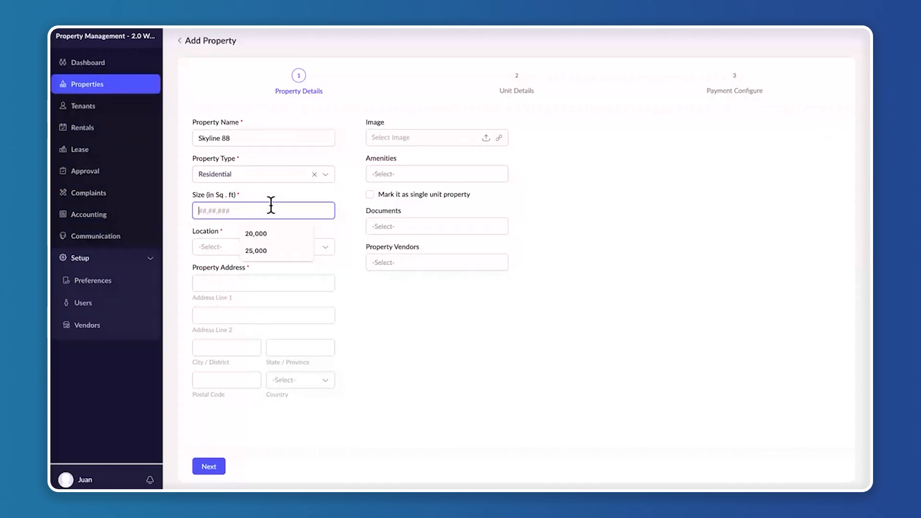
{"action": "type", "text": "30000"}
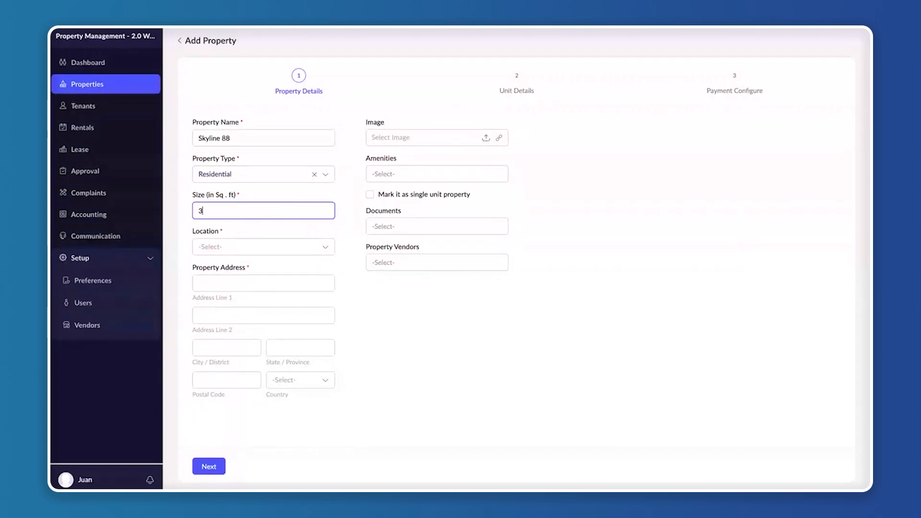
{"action": "left_click", "coordinate": [283, 247]}
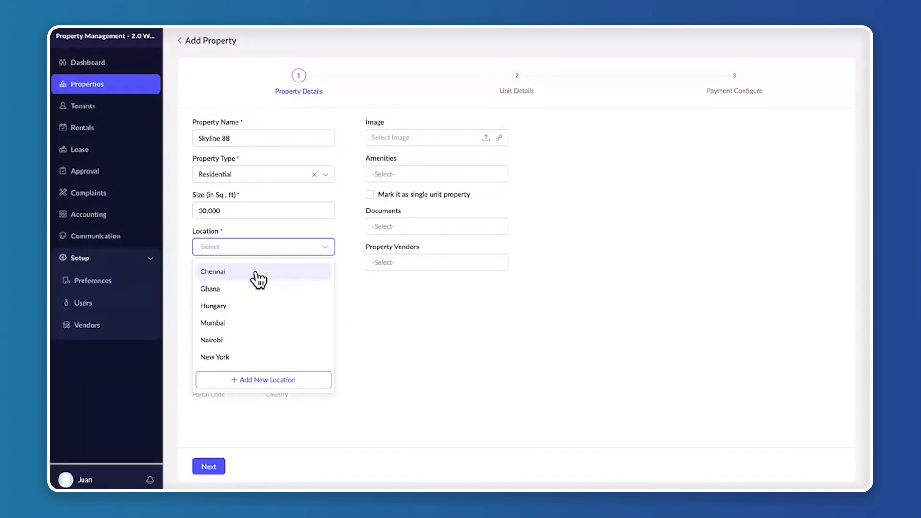
{"action": "left_click", "coordinate": [255, 272]}
Fill in the property address with Skyline 88 as the first line, Chennai as the city and Tamilnadu as the state
{"action": "left_click", "coordinate": [240, 281]}
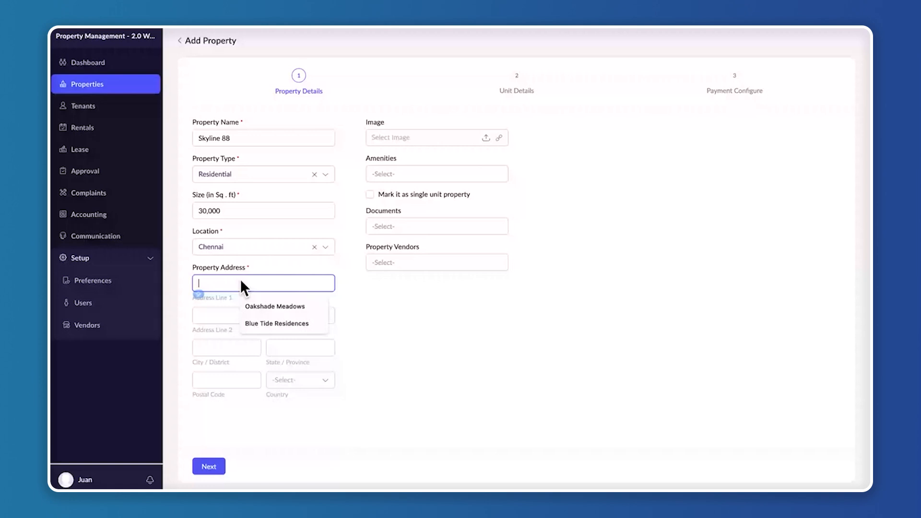
{"action": "type", "text": "Skyline "}
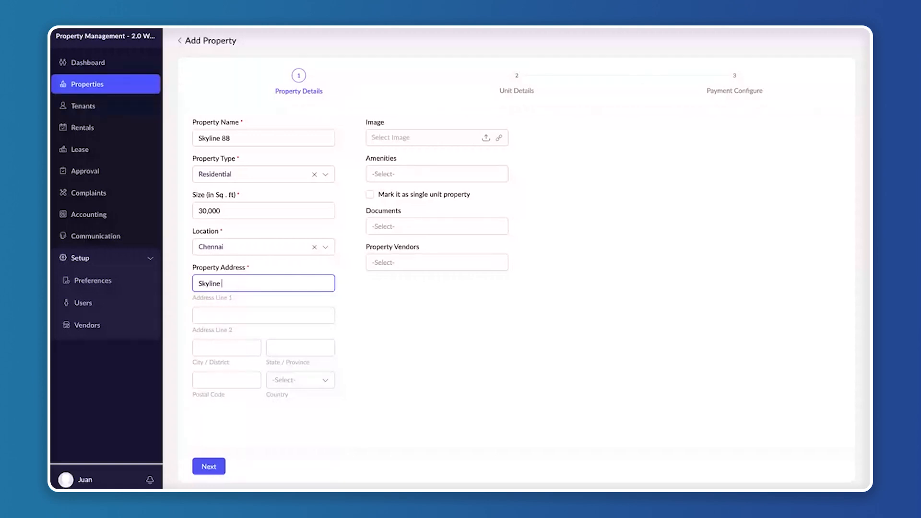
{"action": "type", "text": "88"}
{"action": "left_click", "coordinate": [217, 354]}
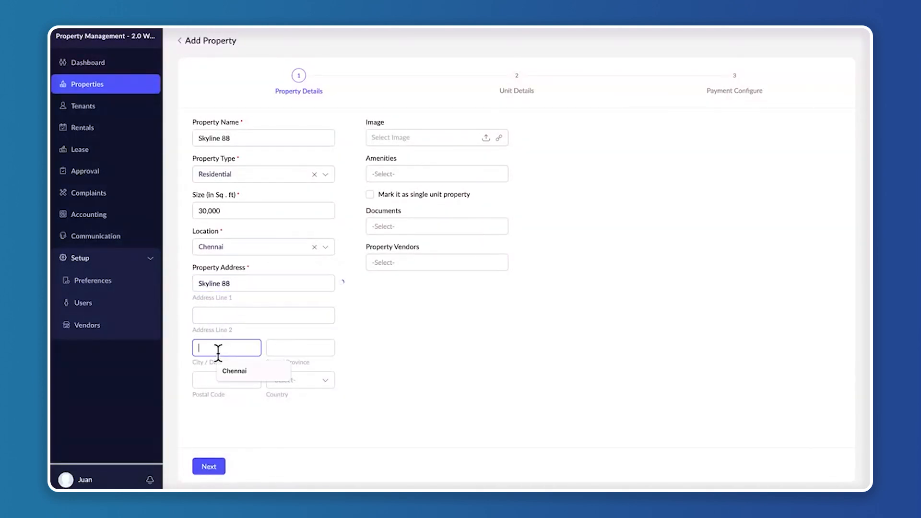
{"action": "type", "text": "Chen"}
{"action": "left_click", "coordinate": [234, 371]}
{"action": "left_click", "coordinate": [301, 349]}
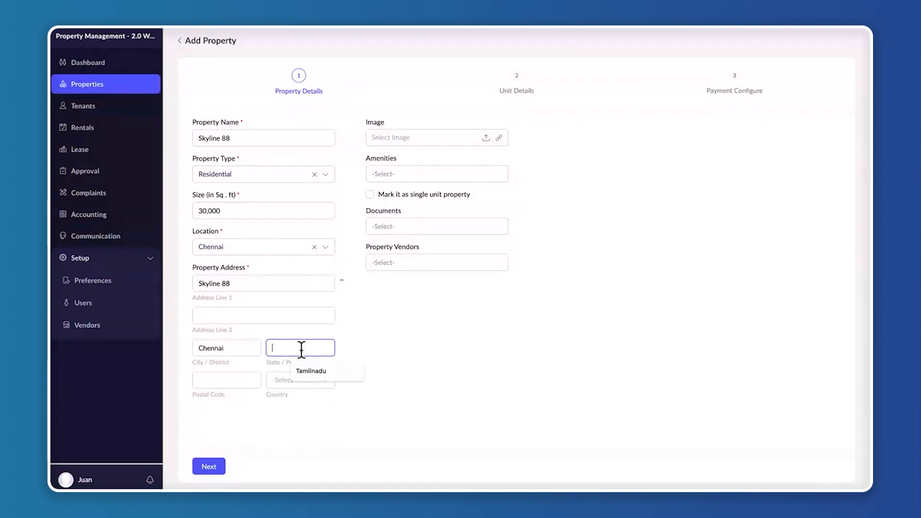
{"action": "type", "text": "Tam"}
{"action": "left_click", "coordinate": [311, 371]}
Complete the property address with its postal code and India as the country
{"action": "left_click", "coordinate": [235, 375]}
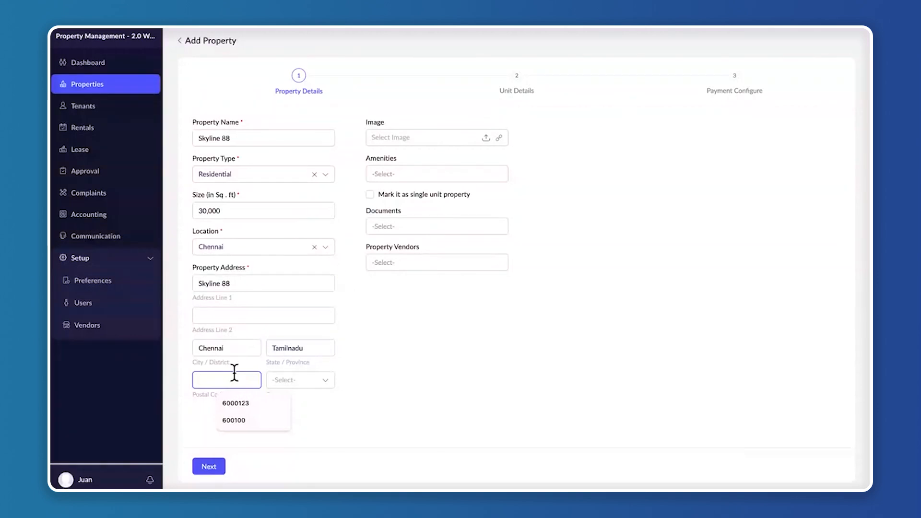
{"action": "type", "text": "60"}
{"action": "left_click", "coordinate": [235, 403]}
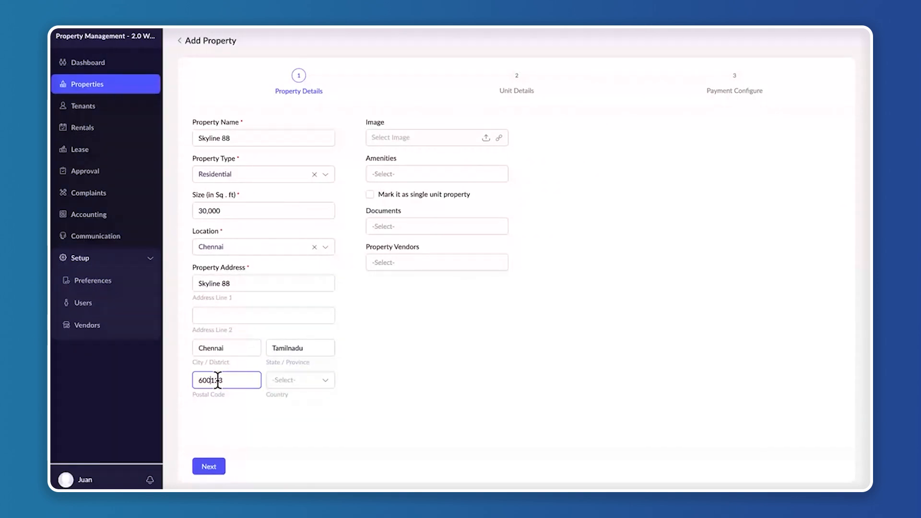
{"action": "left_click", "coordinate": [316, 380]}
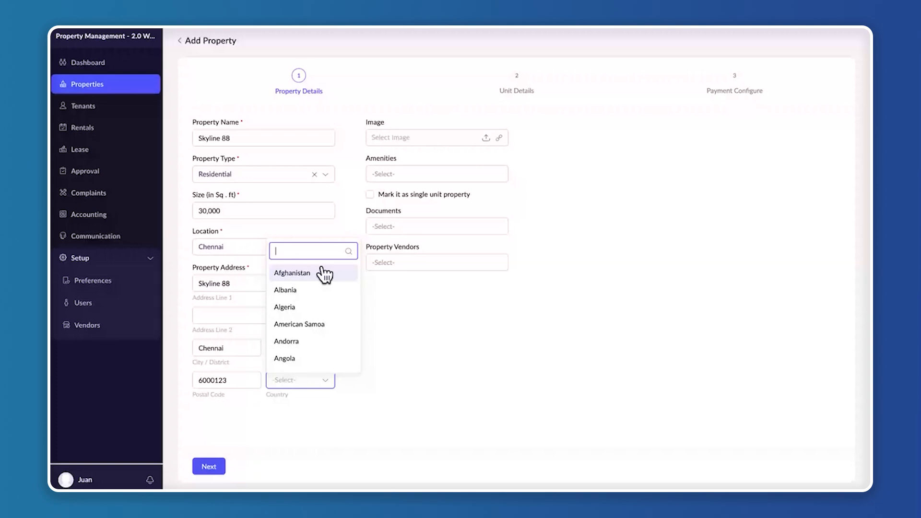
{"action": "type", "text": "indi"}
{"action": "left_click", "coordinate": [284, 360]}
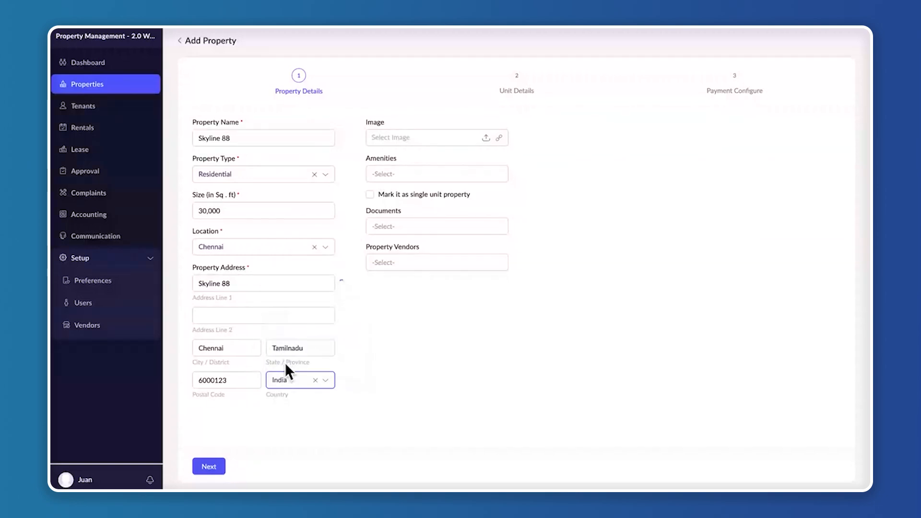
{"action": "left_click", "coordinate": [437, 352]}
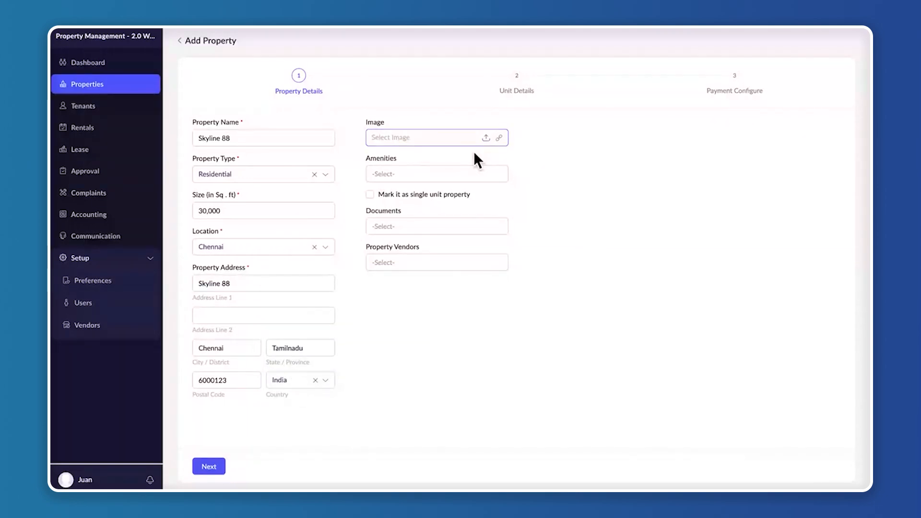
Upload beautiful-modern-building-bright-sky_181624-6362.jpg from the Downloads folder as the property image
{"action": "left_click", "coordinate": [498, 138]}
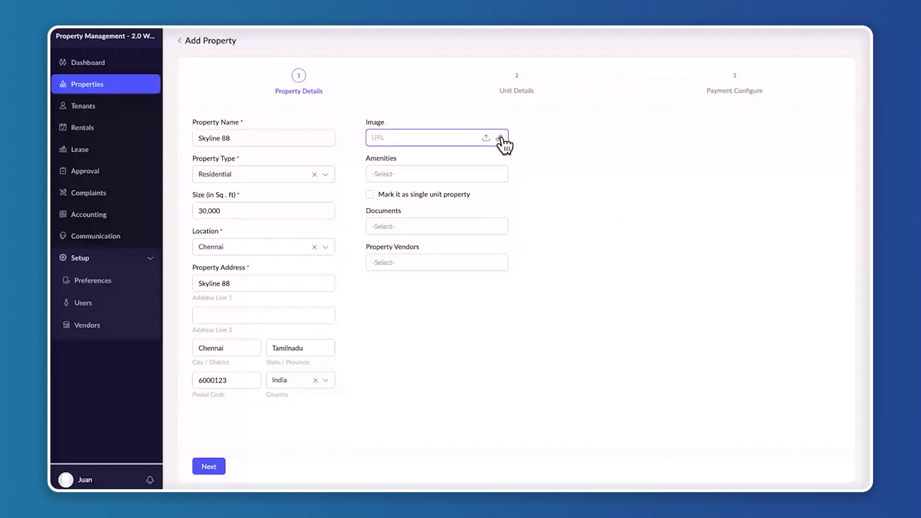
{"action": "left_click", "coordinate": [485, 138]}
{"action": "left_click", "coordinate": [486, 137]}
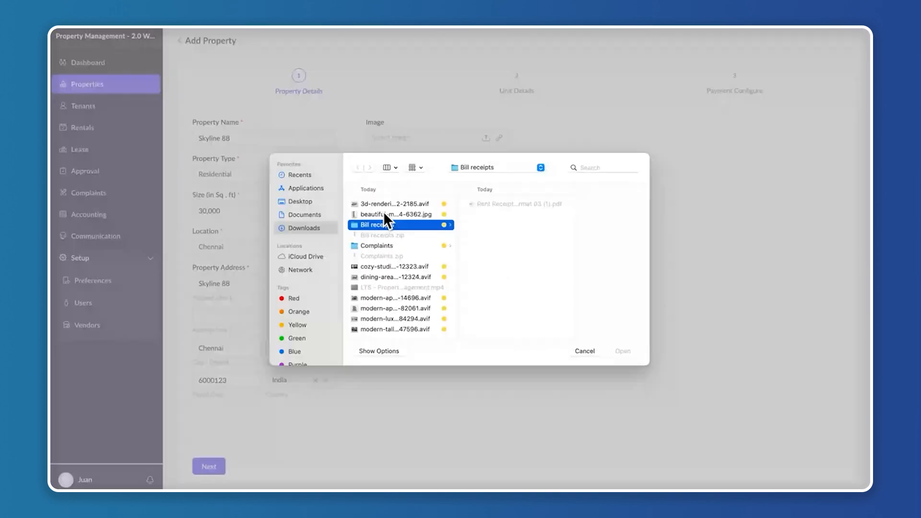
{"action": "left_click", "coordinate": [396, 205]}
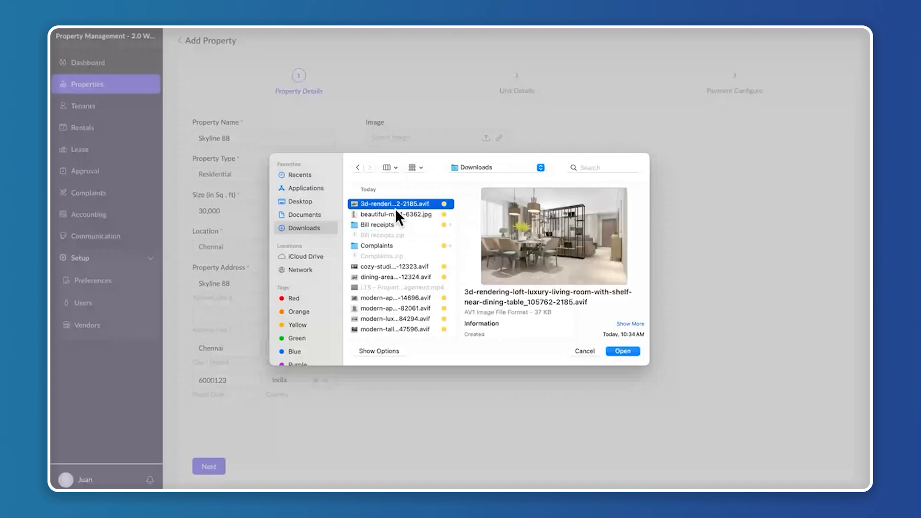
{"action": "left_click", "coordinate": [396, 215]}
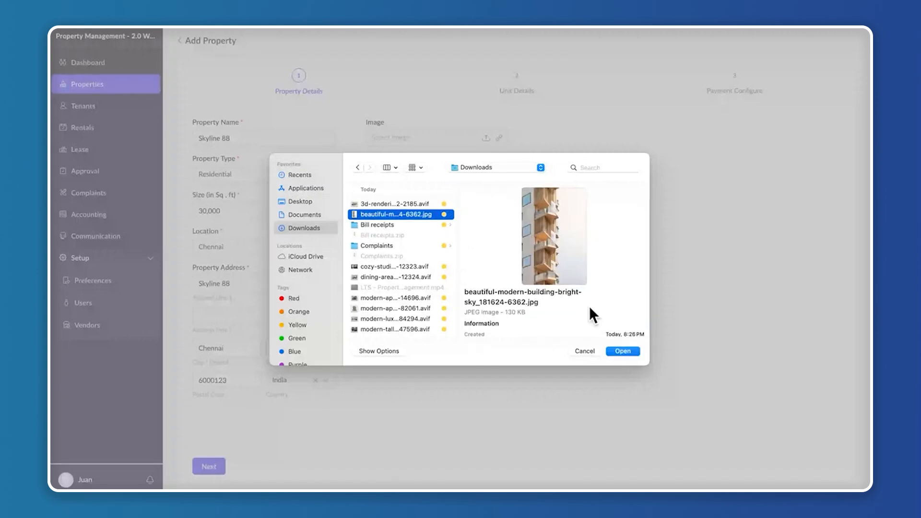
{"action": "left_click", "coordinate": [622, 351]}
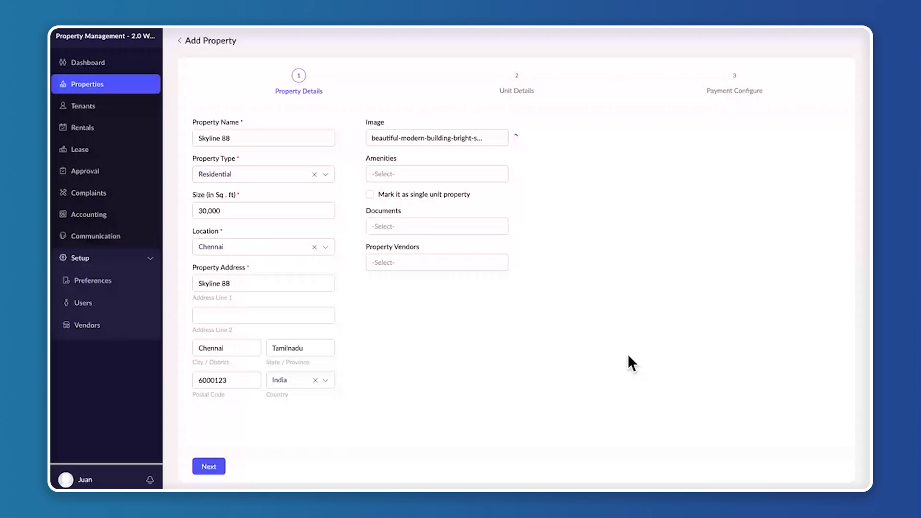
Add Gym, Lift, Park and Super Market as the property's amenities
{"action": "left_click", "coordinate": [418, 173]}
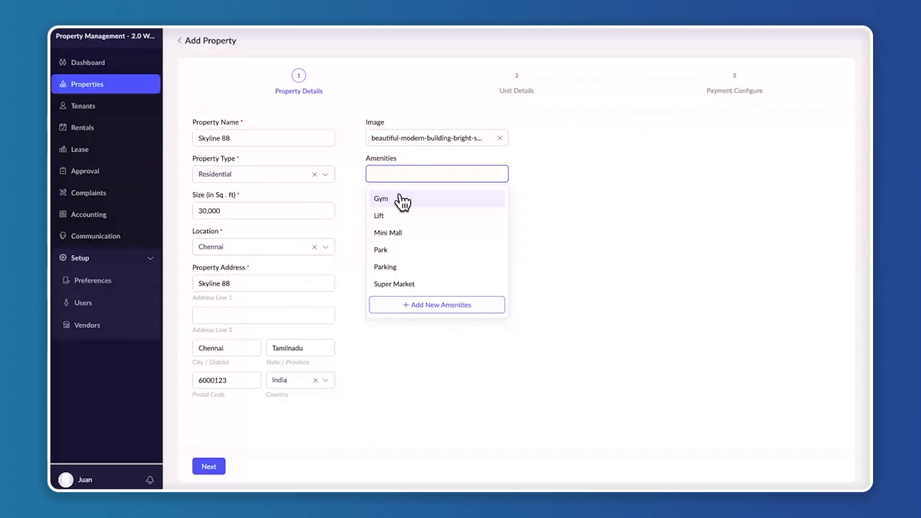
{"action": "left_click", "coordinate": [402, 201]}
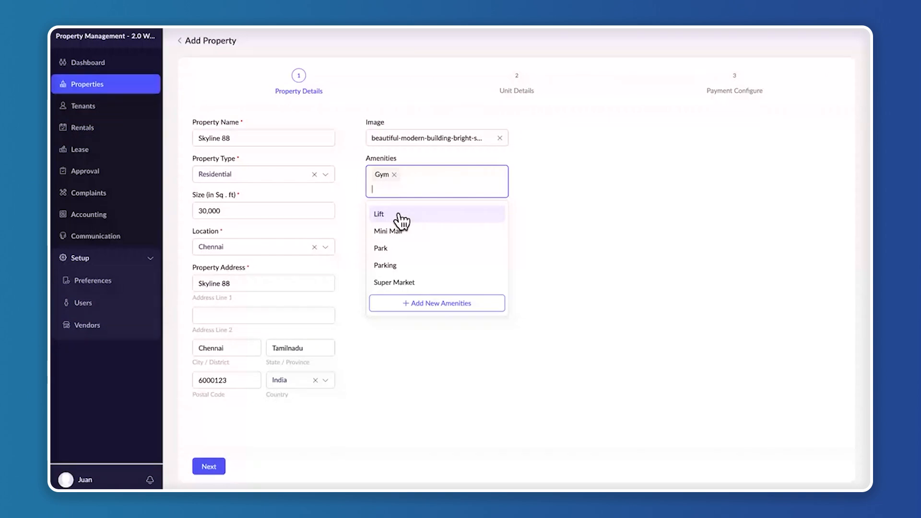
{"action": "left_click", "coordinate": [399, 216]}
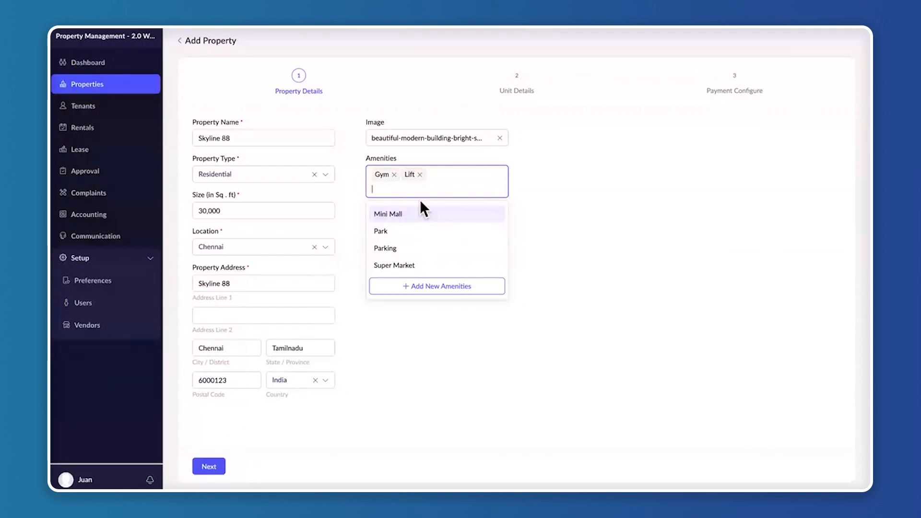
{"action": "left_click", "coordinate": [406, 232]}
{"action": "left_click", "coordinate": [409, 248]}
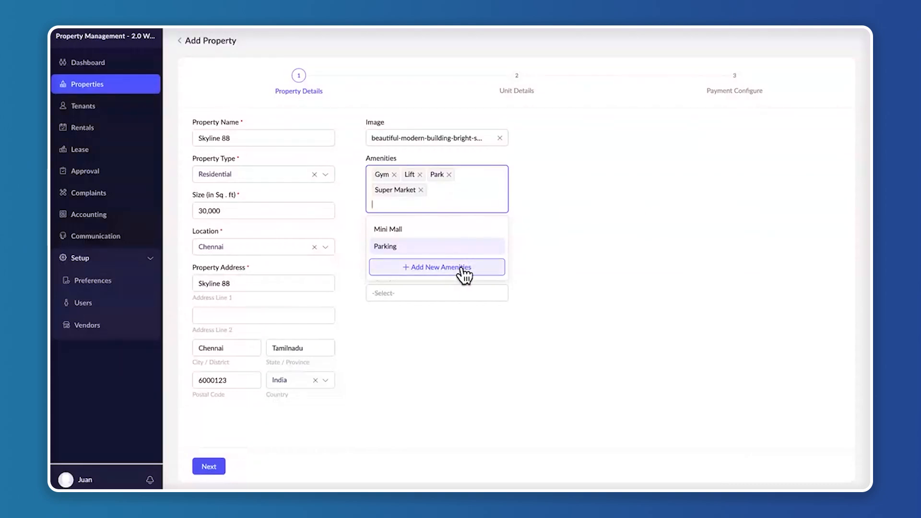
{"action": "left_click", "coordinate": [581, 229]}
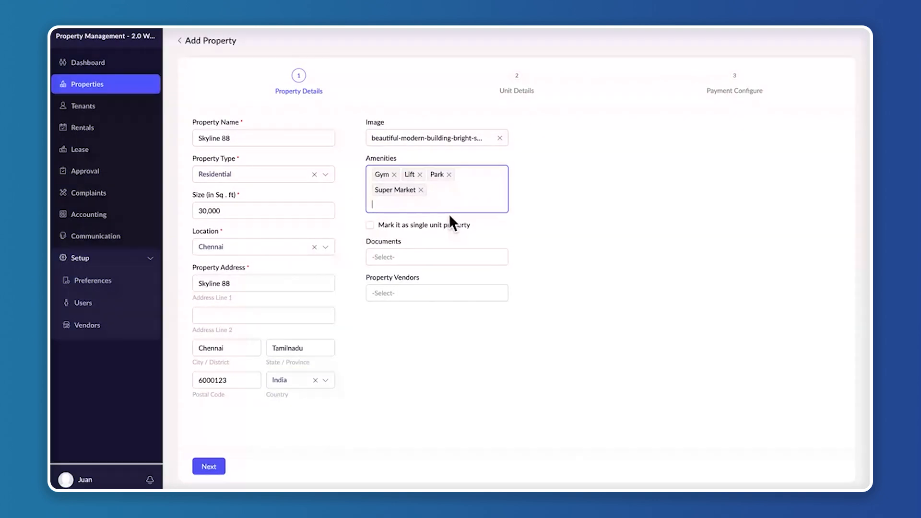
Check the Documents options for the property and close them without choosing any
{"action": "left_click", "coordinate": [436, 257]}
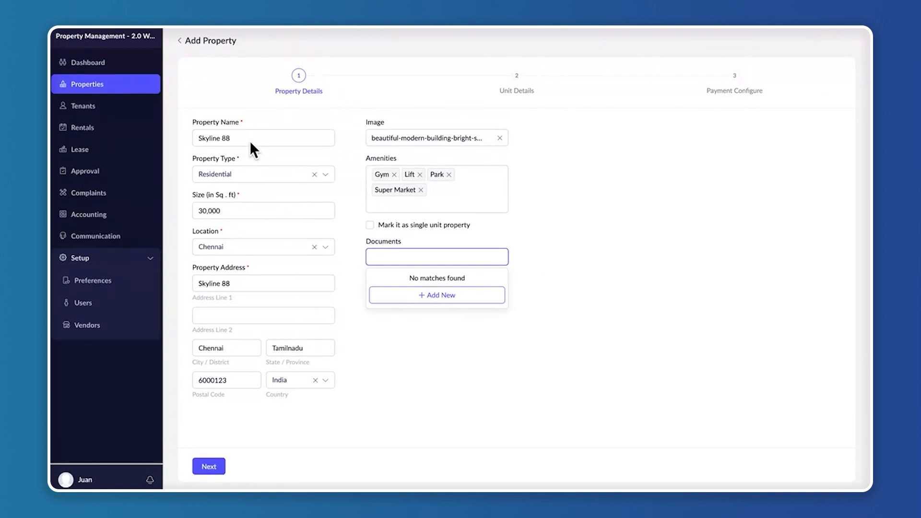
{"action": "left_click", "coordinate": [541, 258]}
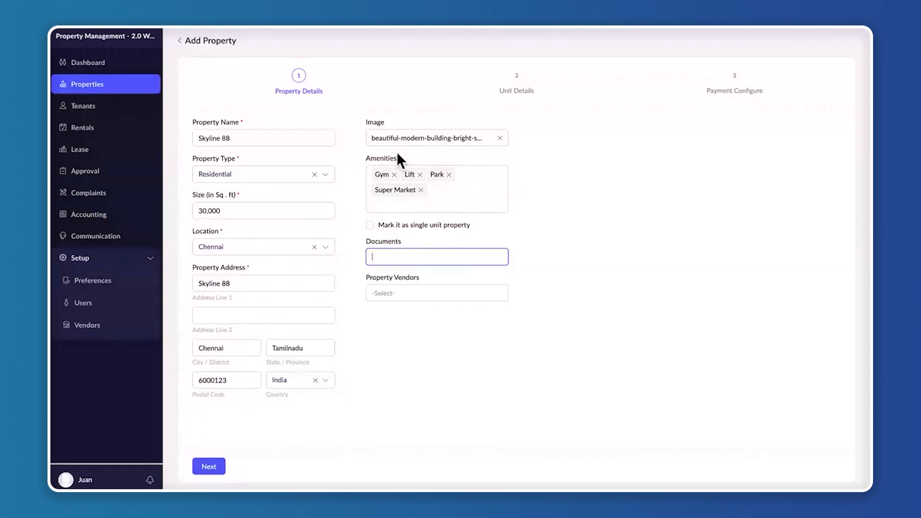
{"action": "left_click_drag", "start_coordinate": [362, 274], "coordinate": [450, 274]}
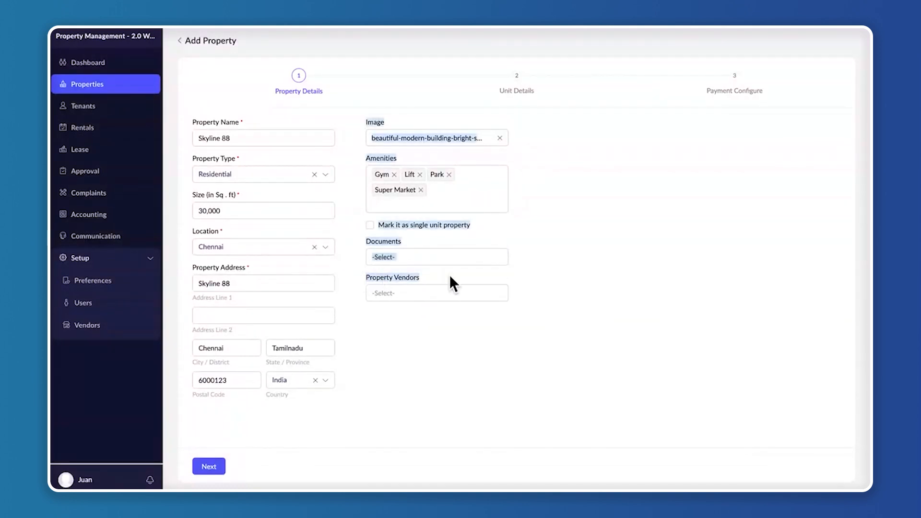
{"action": "left_click", "coordinate": [460, 345]}
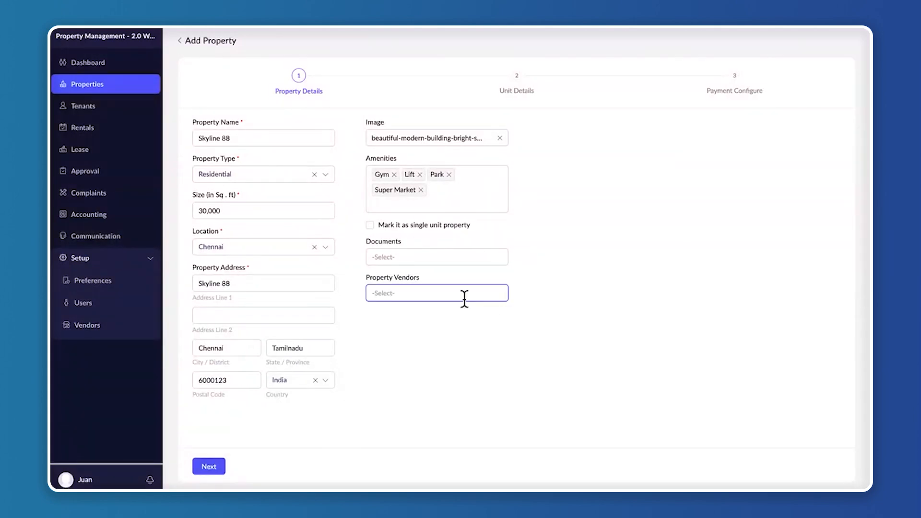
Assign Zykler as the property vendor and proceed to the unit details
{"action": "left_click", "coordinate": [436, 295]}
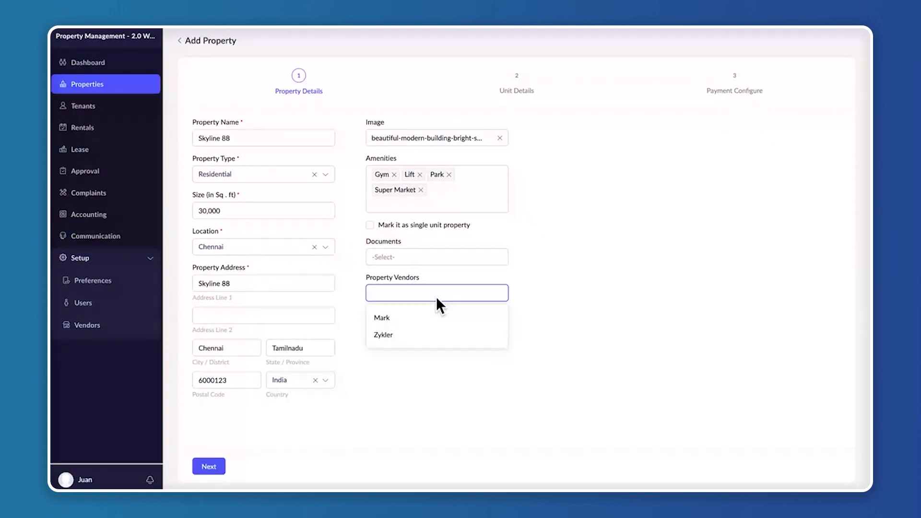
{"action": "left_click", "coordinate": [414, 334]}
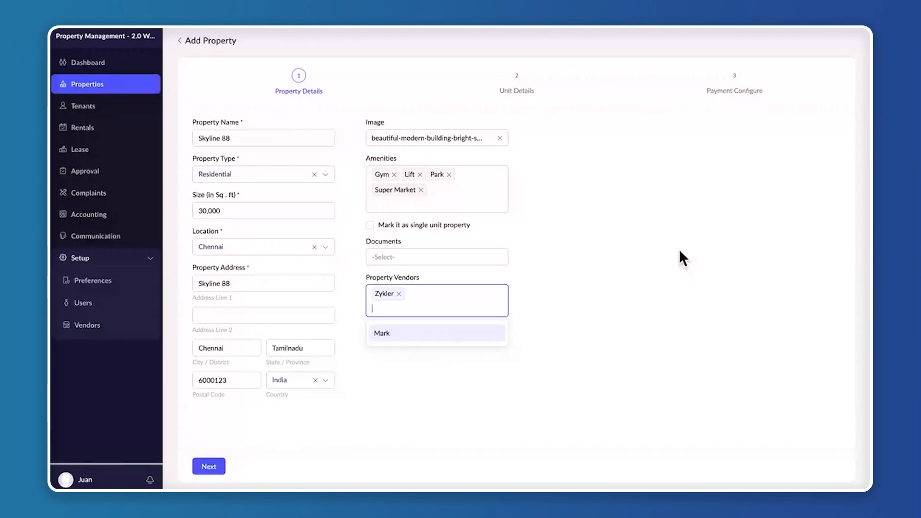
{"action": "left_click", "coordinate": [222, 470]}
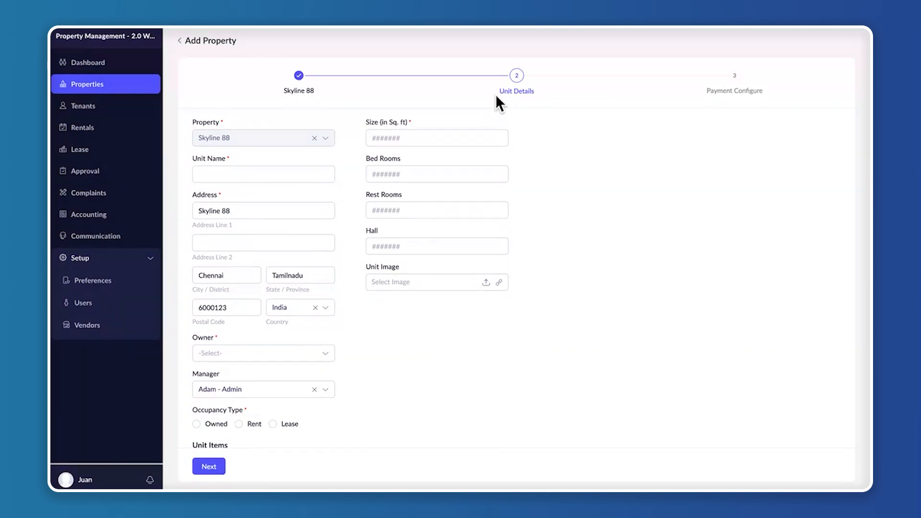
Name the unit SKY-001 and select its owner
{"action": "left_click", "coordinate": [227, 175]}
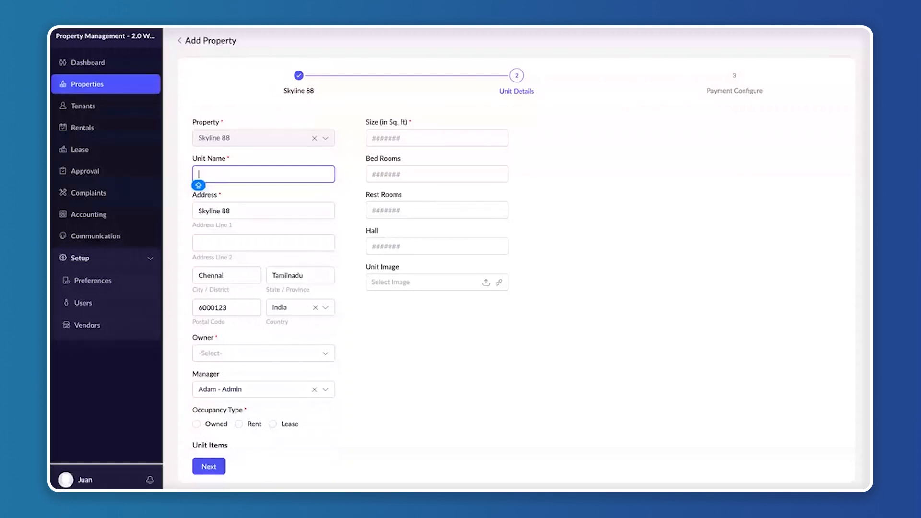
{"action": "type", "text": "SKY-001"}
{"action": "left_click", "coordinate": [244, 242]}
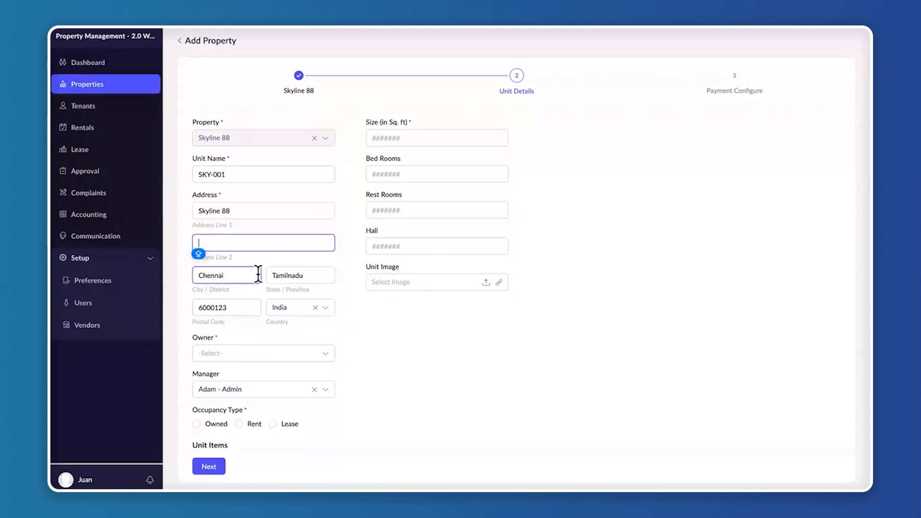
{"action": "left_click", "coordinate": [240, 351]}
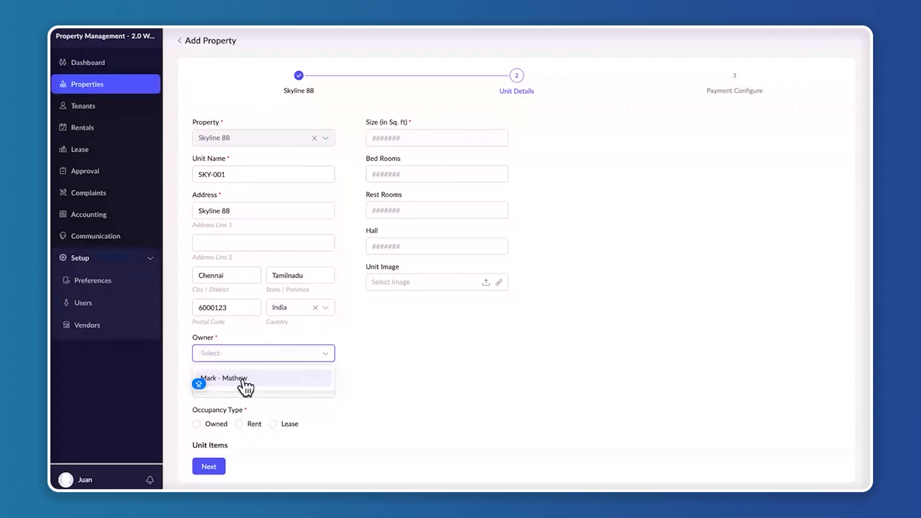
{"action": "left_click", "coordinate": [242, 379]}
View the available managers without choosing another one, and set the unit's occupancy type to Rent
{"action": "scroll", "coordinate": [478, 387], "scroll_direction": "down", "scroll_amount": 2}
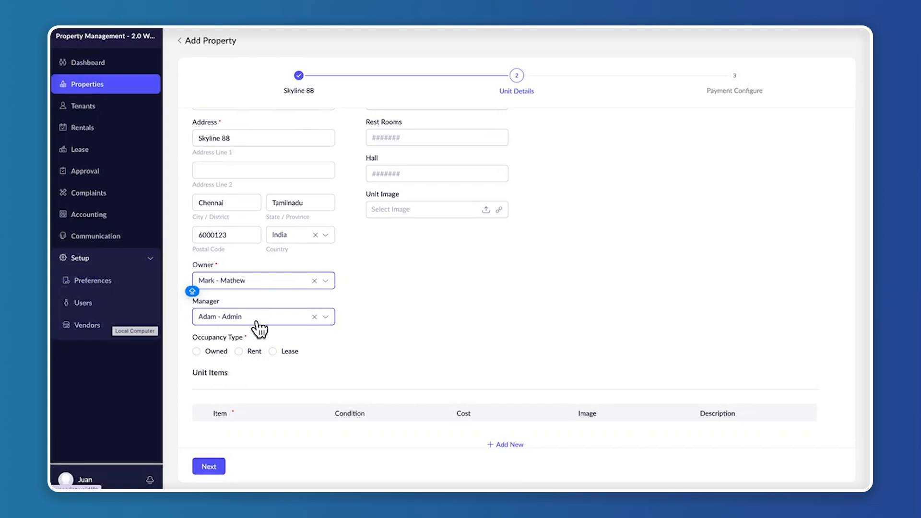
{"action": "left_click", "coordinate": [291, 319]}
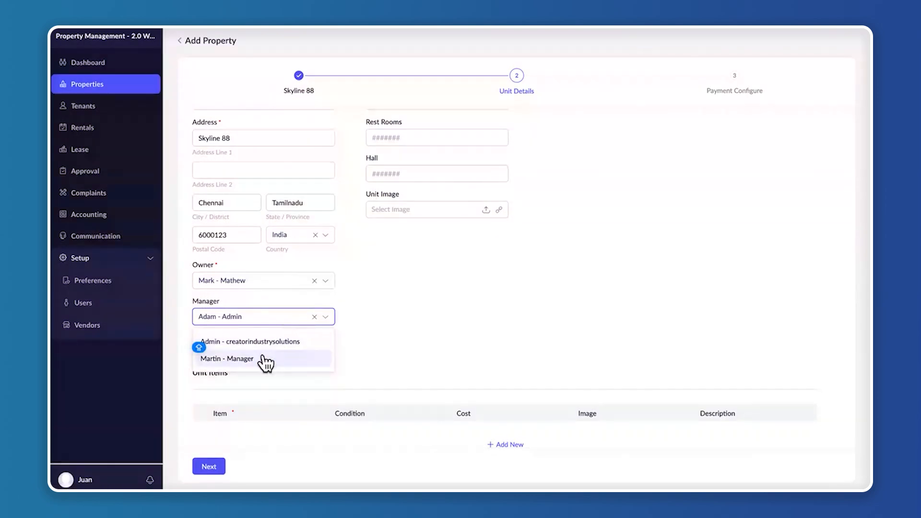
{"action": "left_click", "coordinate": [452, 333]}
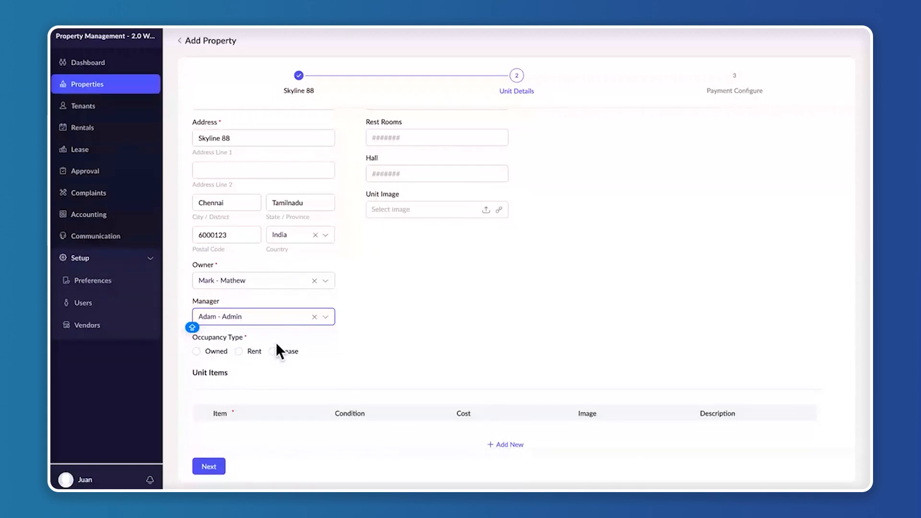
{"action": "left_click", "coordinate": [249, 352]}
Add an Air Conditioner to the unit items with condition Good and a cost of 25000
{"action": "scroll", "coordinate": [432, 370], "scroll_direction": "down", "scroll_amount": 1}
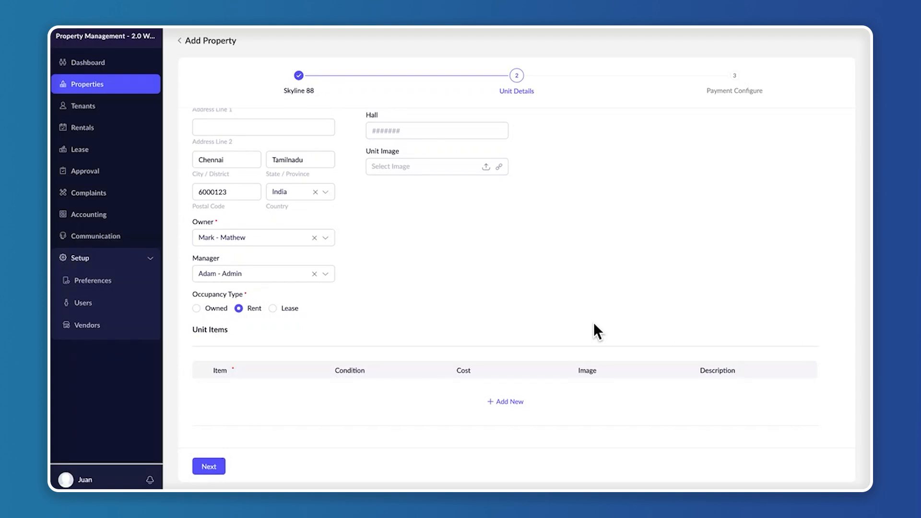
{"action": "left_click", "coordinate": [507, 402]}
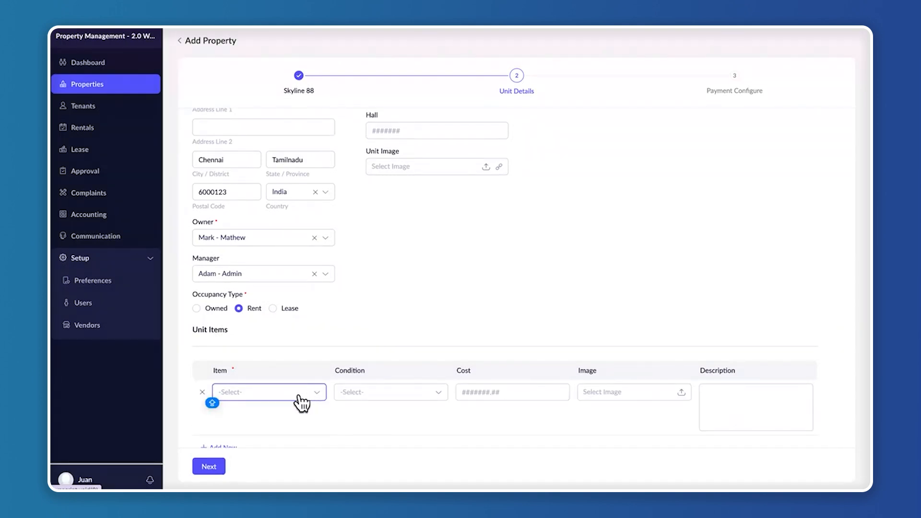
{"action": "left_click", "coordinate": [300, 394]}
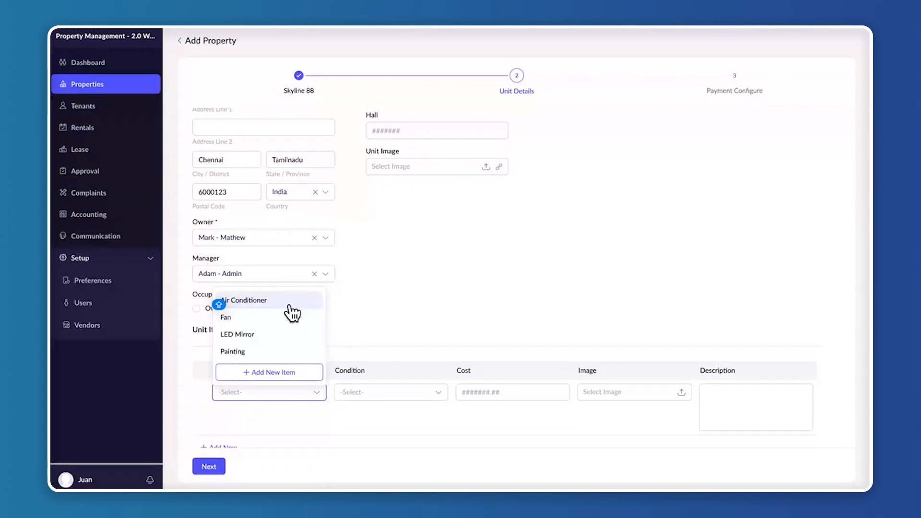
{"action": "left_click", "coordinate": [290, 306]}
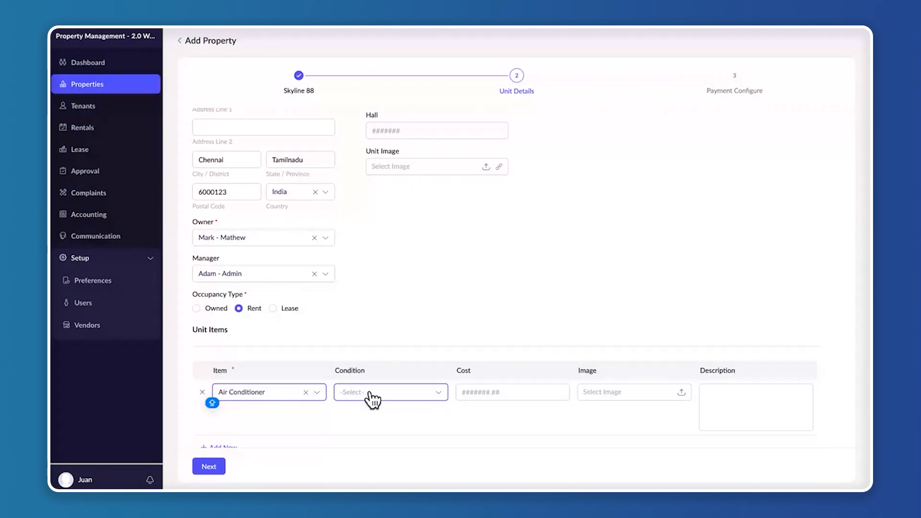
{"action": "left_click", "coordinate": [373, 398]}
{"action": "left_click", "coordinate": [401, 303]}
{"action": "left_click", "coordinate": [495, 389]}
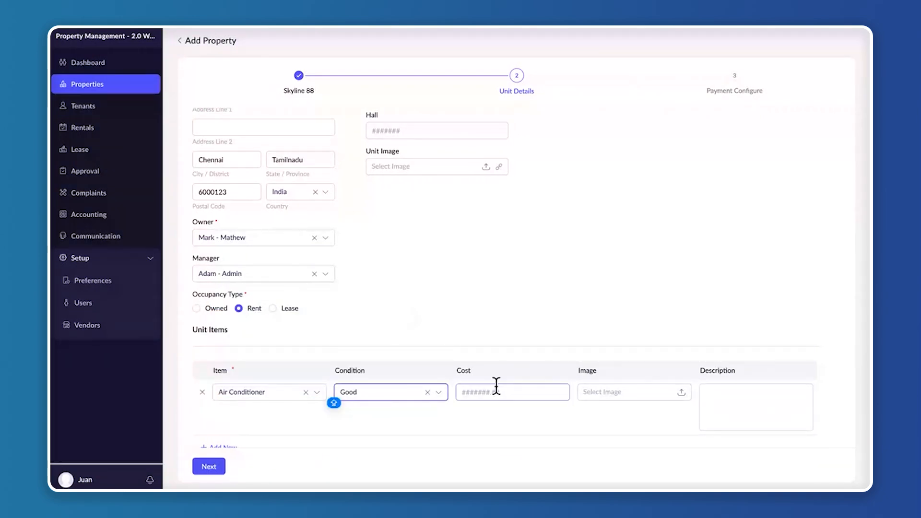
{"action": "type", "text": "2"}
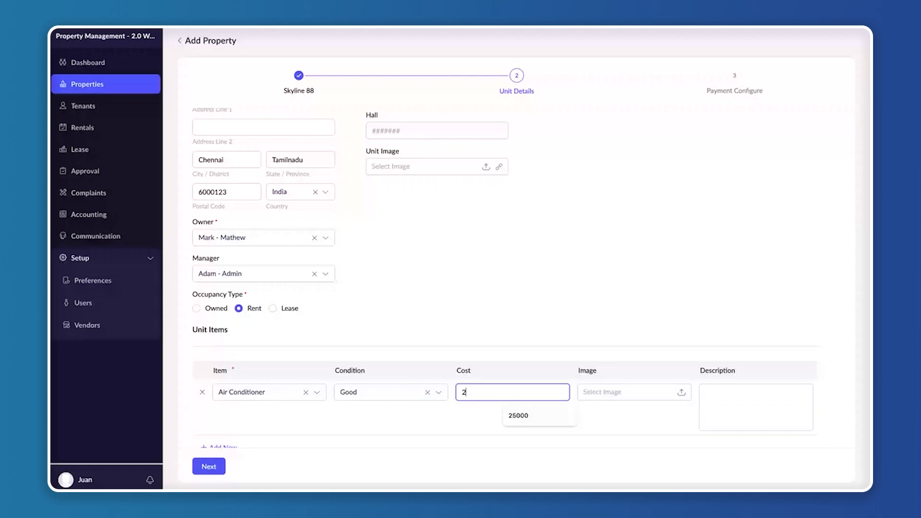
{"action": "left_click", "coordinate": [517, 415]}
Add an LED Mirror as a second unit item with condition Good and a cost of 10000
{"action": "scroll", "coordinate": [643, 400], "scroll_direction": "down", "scroll_amount": 1}
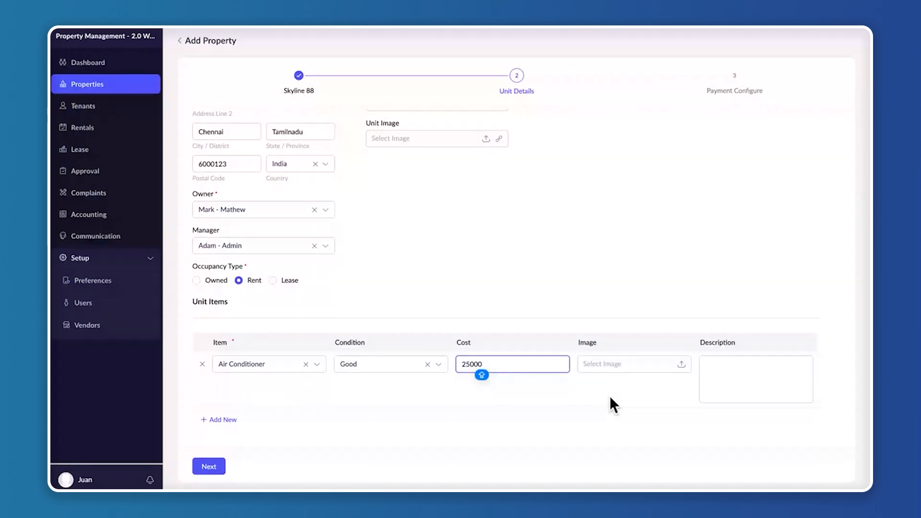
{"action": "left_click", "coordinate": [219, 420]}
{"action": "left_click", "coordinate": [259, 421]}
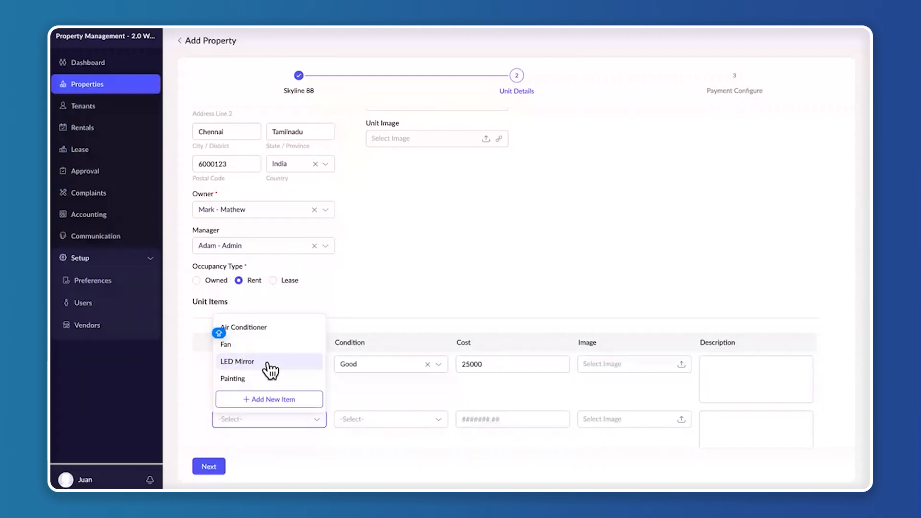
{"action": "left_click", "coordinate": [269, 367]}
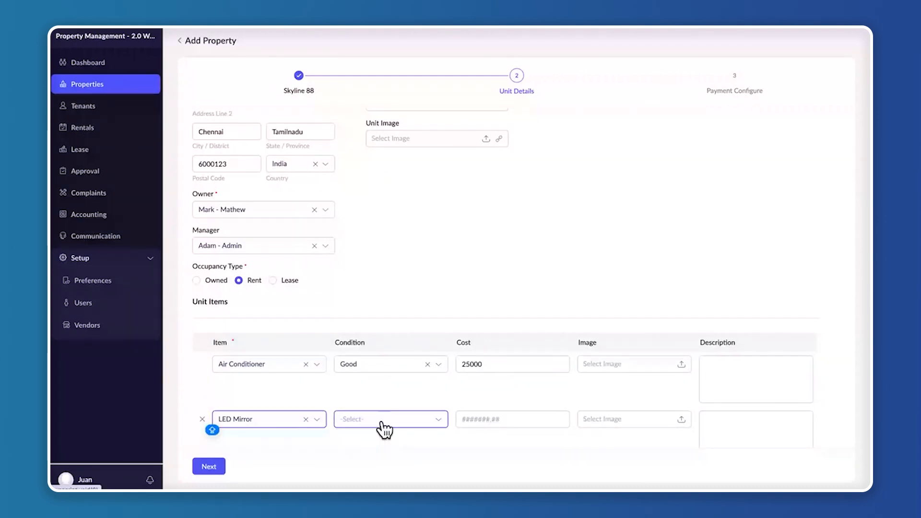
{"action": "left_click", "coordinate": [382, 420]}
{"action": "left_click", "coordinate": [355, 331]}
{"action": "left_click", "coordinate": [499, 419]}
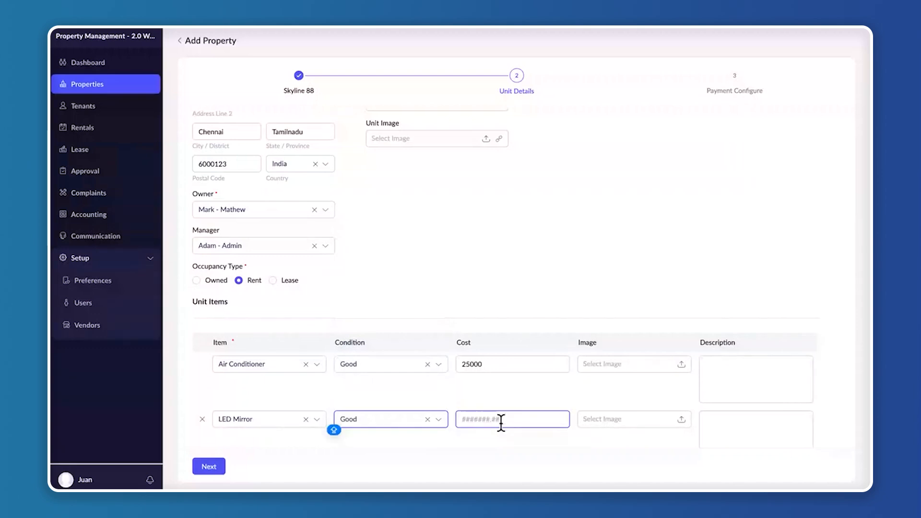
{"action": "type", "text": "1000"}
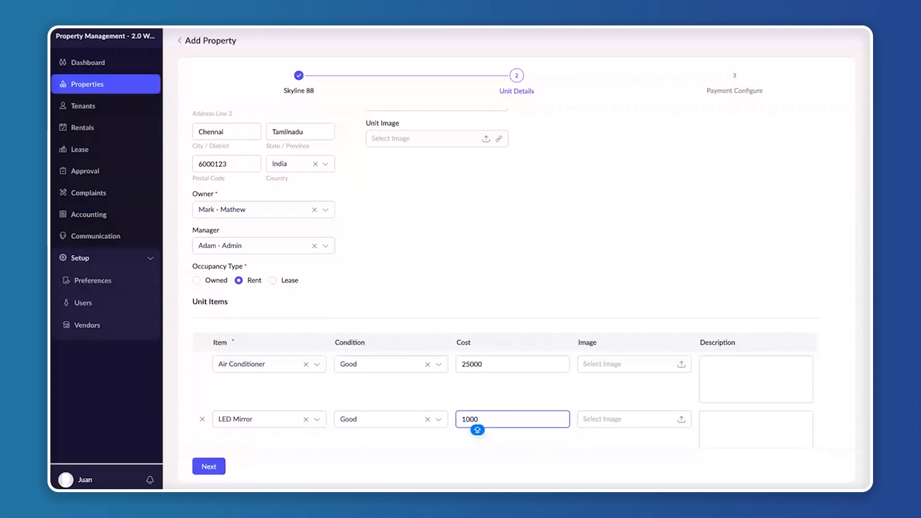
{"action": "type", "text": "0"}
{"action": "left_click", "coordinate": [565, 451]}
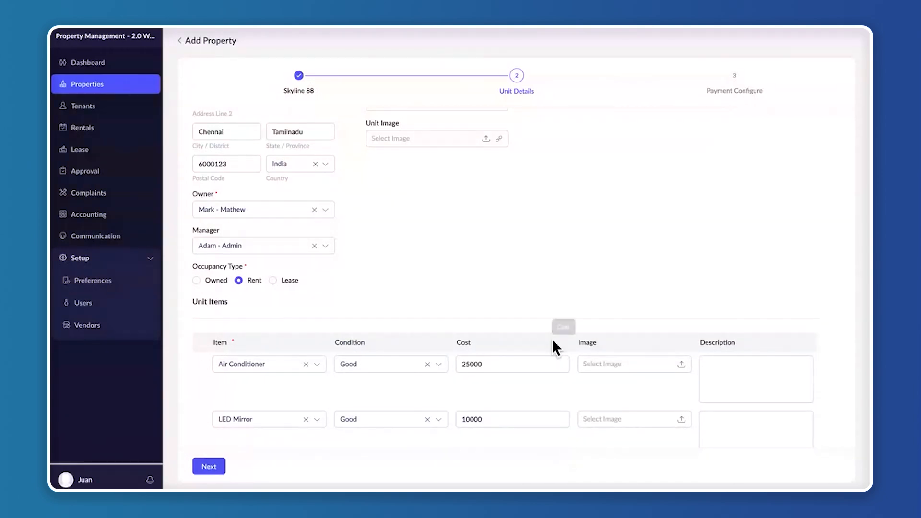
Set the unit's size to 2500 sq. ft with 2 bed rooms, 2 rest rooms and 1 hall
{"action": "scroll", "coordinate": [551, 338], "scroll_direction": "down", "scroll_amount": 2}
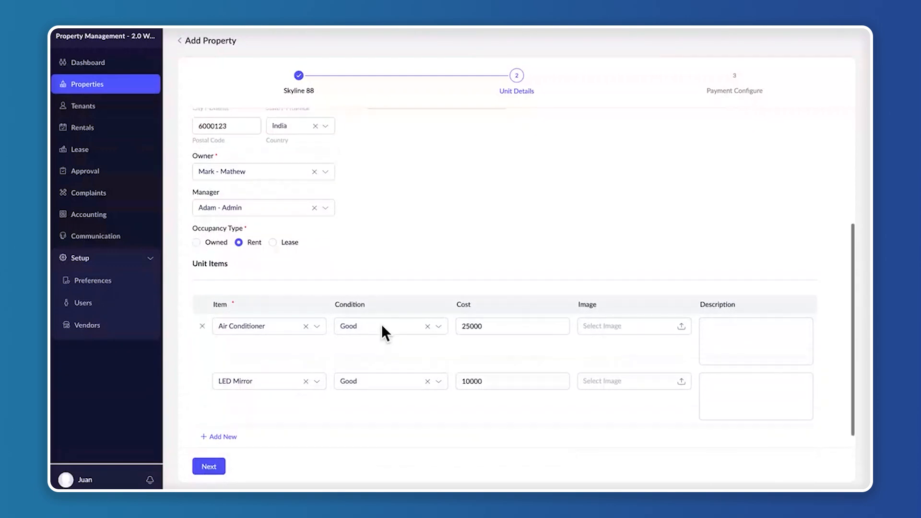
{"action": "scroll", "coordinate": [382, 331], "scroll_direction": "up", "scroll_amount": 8}
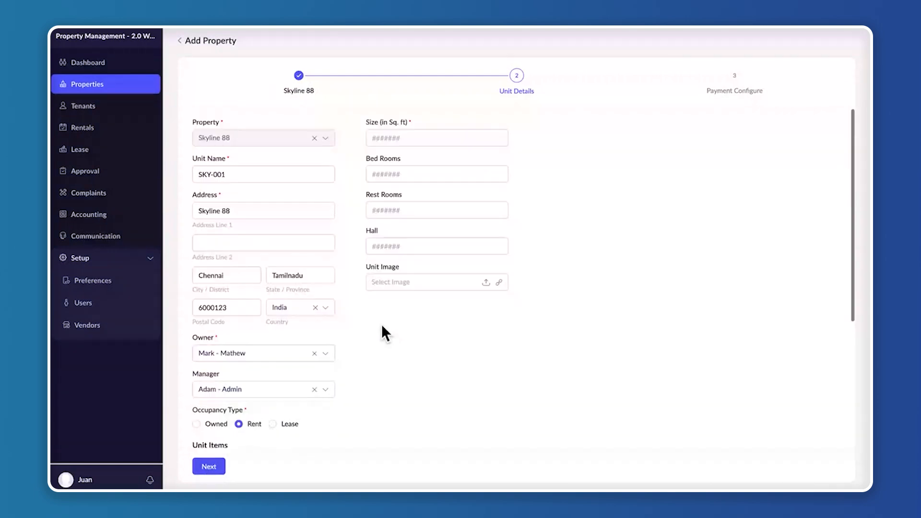
{"action": "left_click", "coordinate": [389, 242]}
{"action": "left_click", "coordinate": [384, 138]}
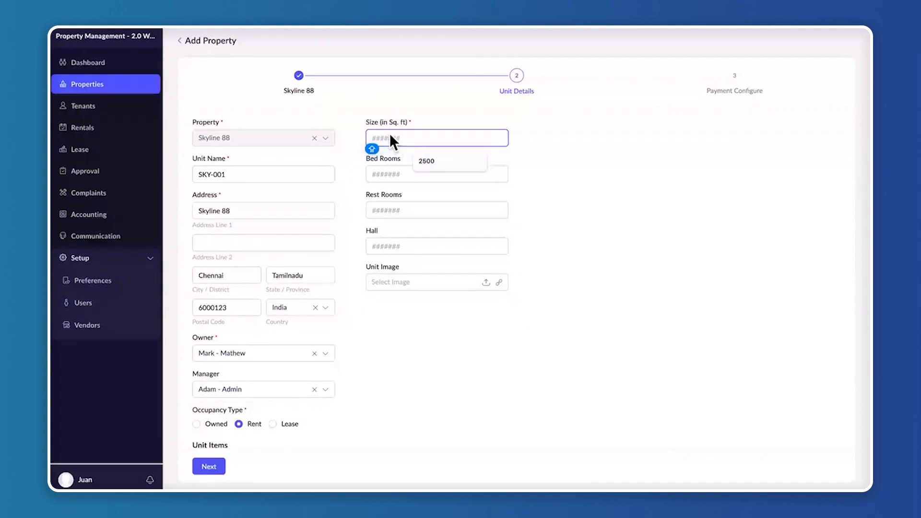
{"action": "type", "text": "2500"}
{"action": "left_click", "coordinate": [385, 173]}
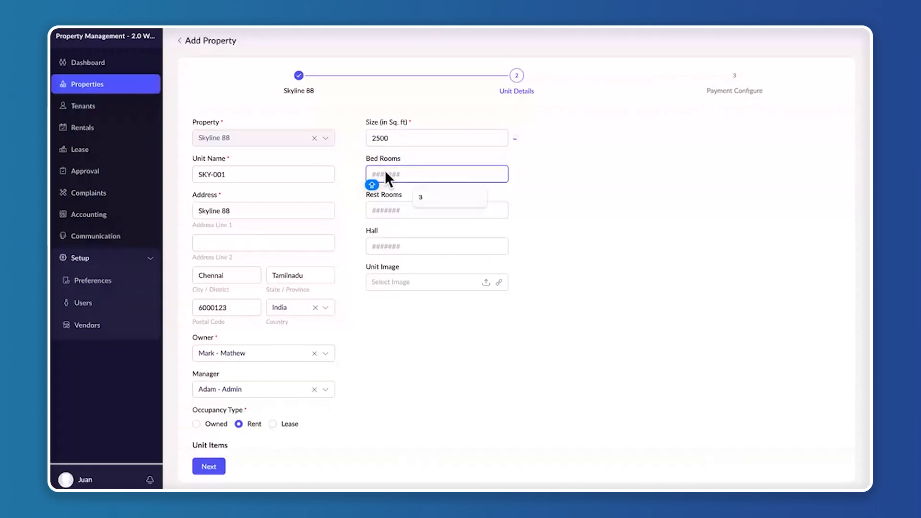
{"action": "type", "text": "2"}
{"action": "left_click", "coordinate": [381, 209]}
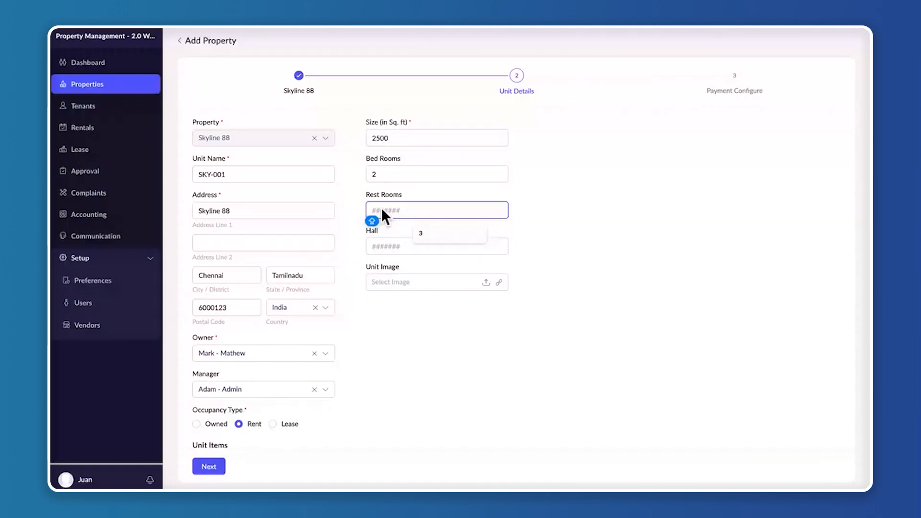
{"action": "type", "text": "2"}
{"action": "left_click", "coordinate": [396, 246]}
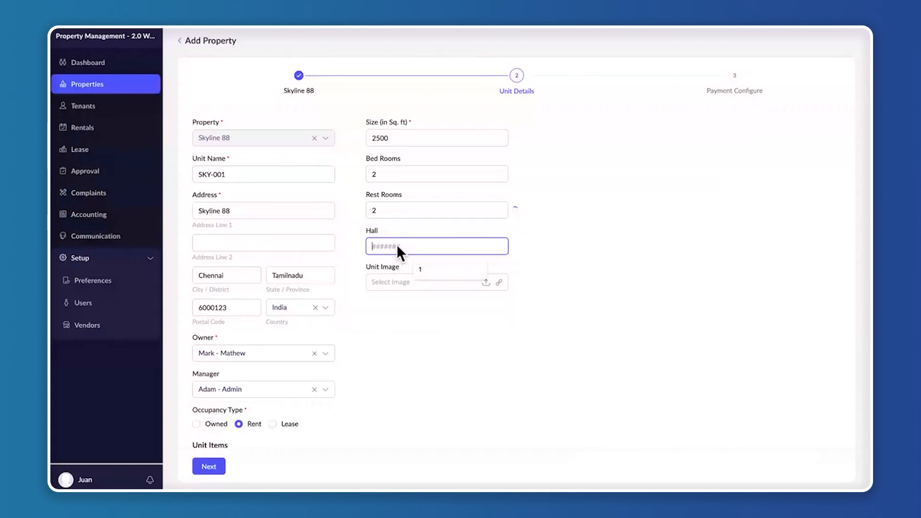
{"action": "type", "text": "1"}
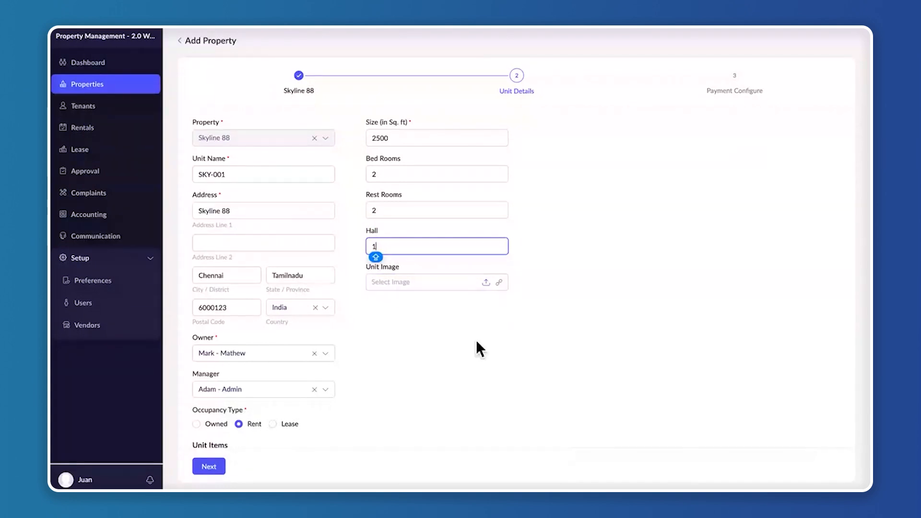
Upload 3d-rendering-loft-luxury-living-room-with-shelf-near-dining-table_105762-2185.avif from Downloads as the unit image and proceed to the payment configuration
{"action": "left_click", "coordinate": [486, 283]}
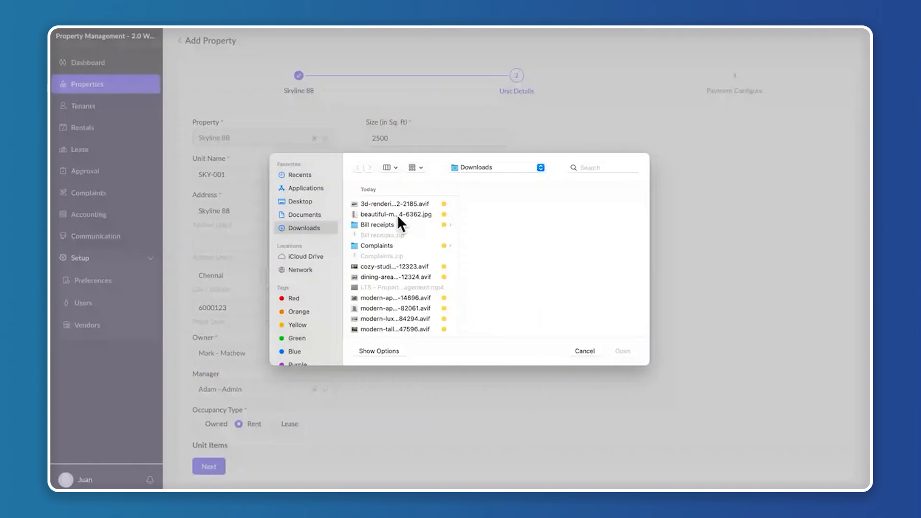
{"action": "left_click", "coordinate": [396, 214]}
{"action": "left_click", "coordinate": [411, 203]}
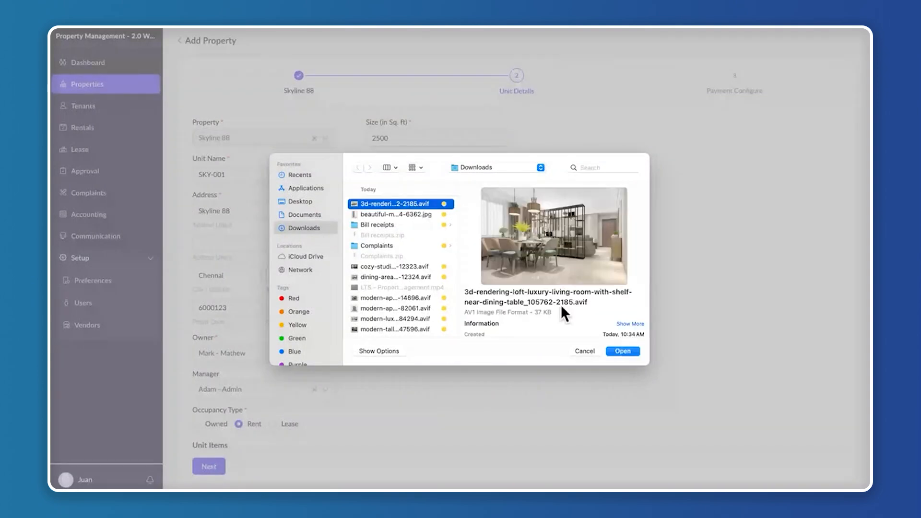
{"action": "left_click", "coordinate": [622, 351]}
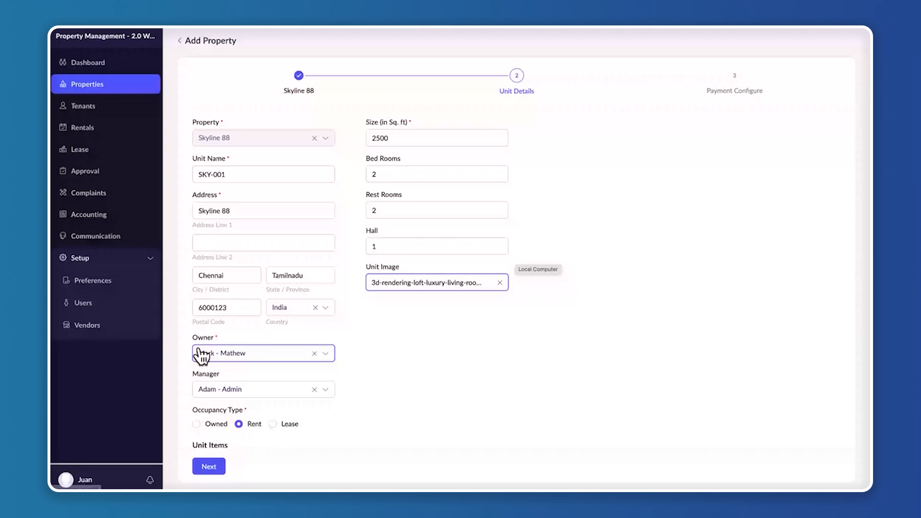
{"action": "left_click", "coordinate": [211, 466]}
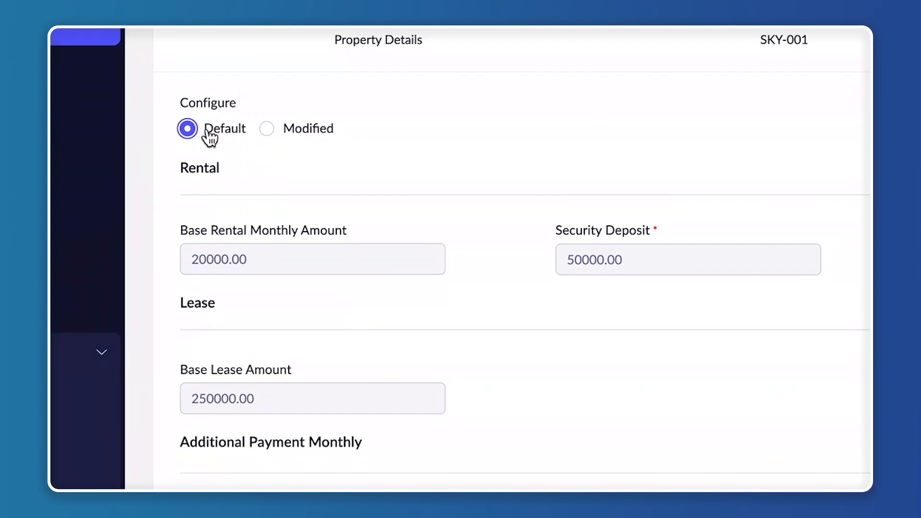
Switch the payment configuration to Modified, with a base rental monthly amount of 10000 and a security deposit of 50000
{"action": "scroll", "coordinate": [398, 312], "scroll_direction": "down", "scroll_amount": 6}
{"action": "scroll", "coordinate": [398, 312], "scroll_direction": "down", "scroll_amount": 4}
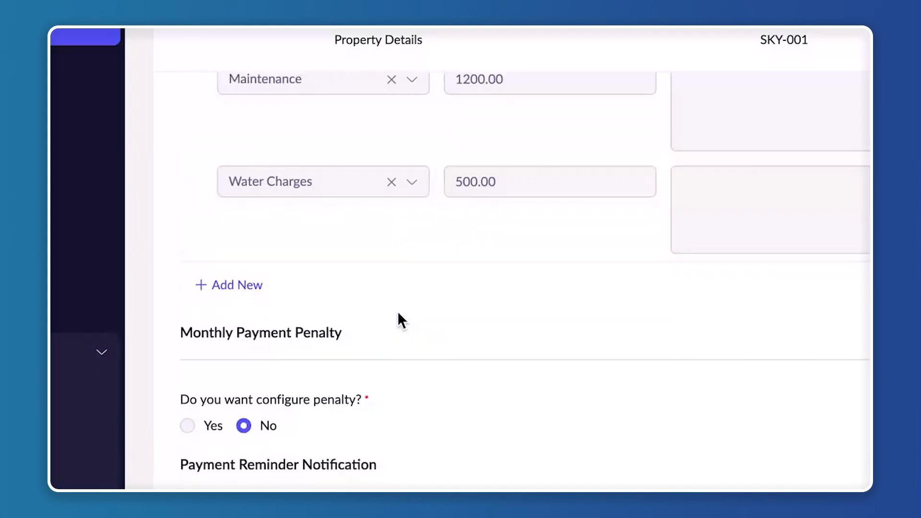
{"action": "scroll", "coordinate": [398, 312], "scroll_direction": "up", "scroll_amount": 10}
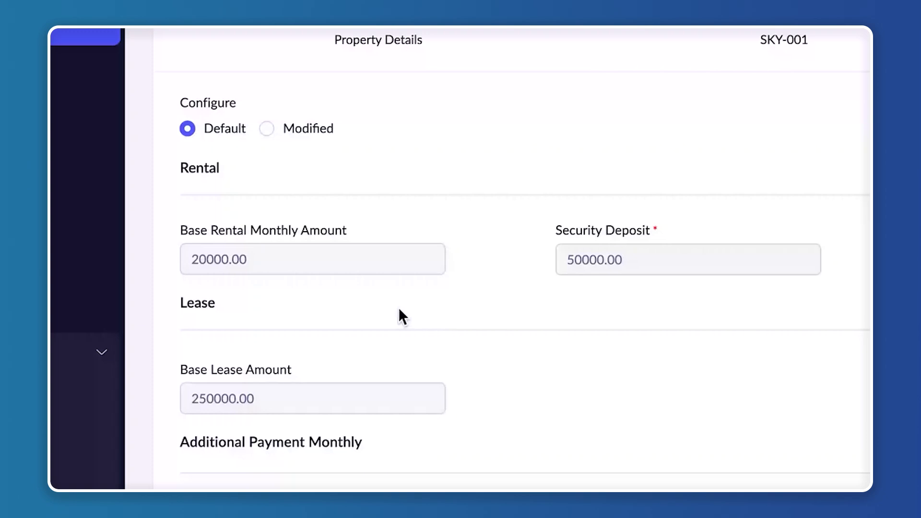
{"action": "left_click", "coordinate": [286, 129]}
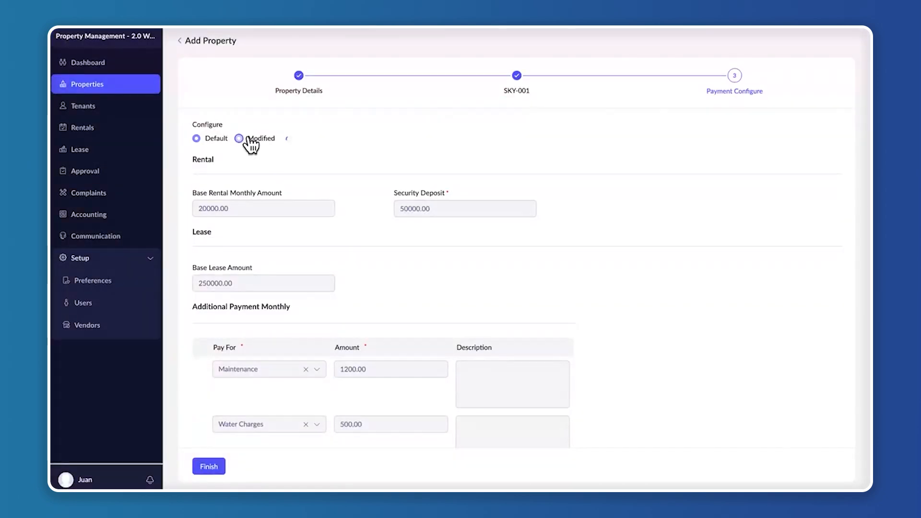
{"action": "left_click", "coordinate": [269, 243]}
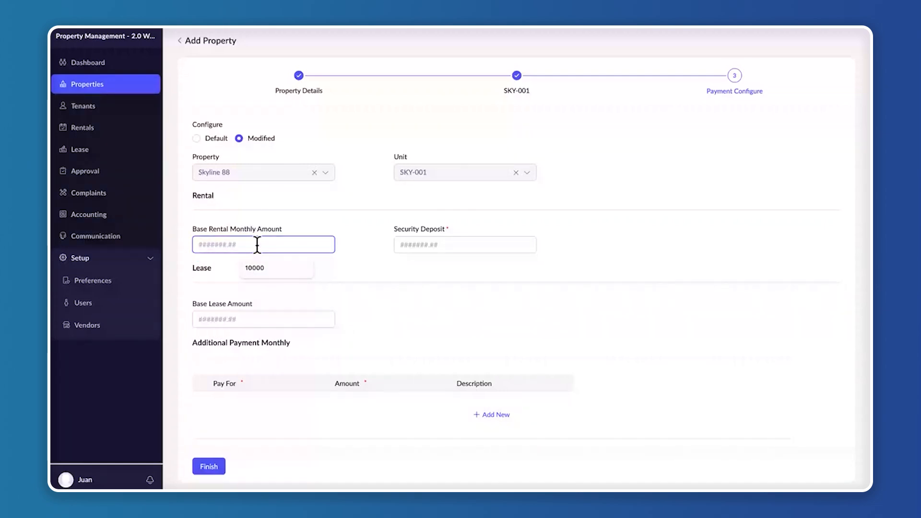
{"action": "left_click", "coordinate": [269, 267]}
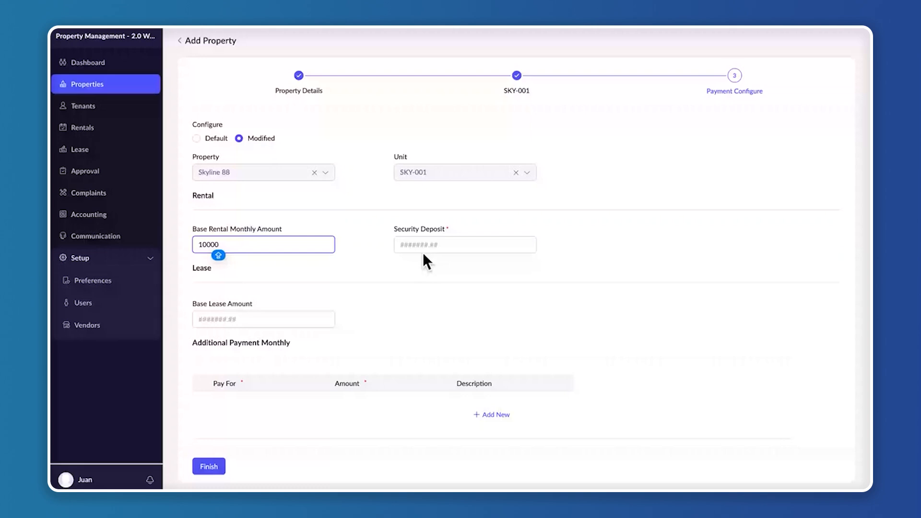
{"action": "left_click", "coordinate": [435, 245]}
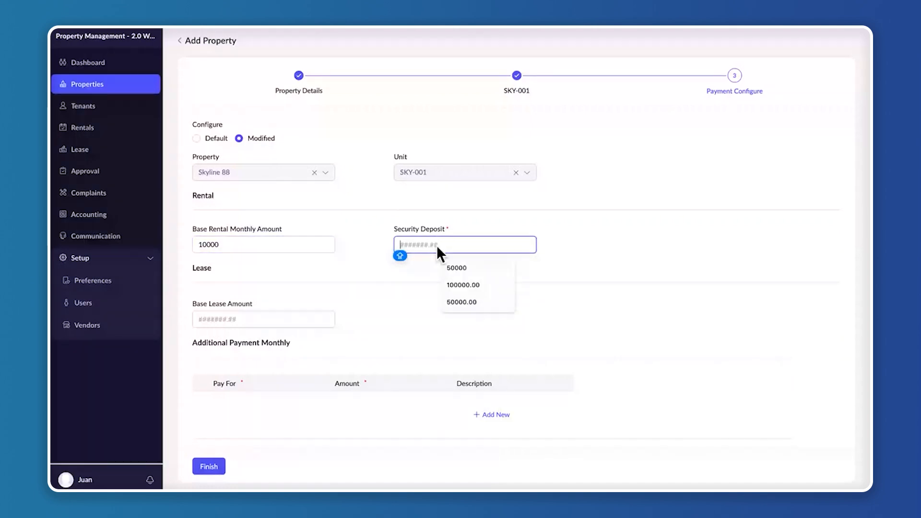
{"action": "type", "text": "50000"}
Set the base lease amount to 3000000
{"action": "scroll", "coordinate": [311, 266], "scroll_direction": "down", "scroll_amount": 2}
{"action": "left_click", "coordinate": [267, 234]}
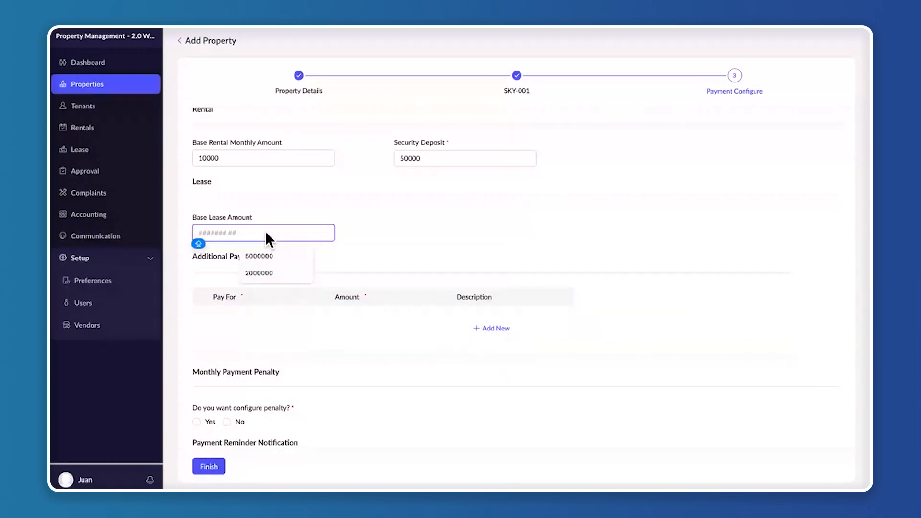
{"action": "type", "text": "3"}
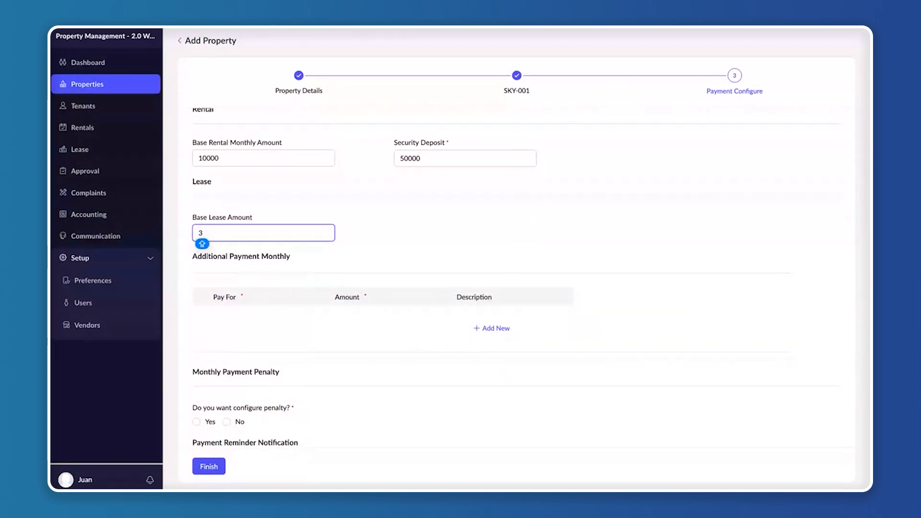
{"action": "type", "text": "000000"}
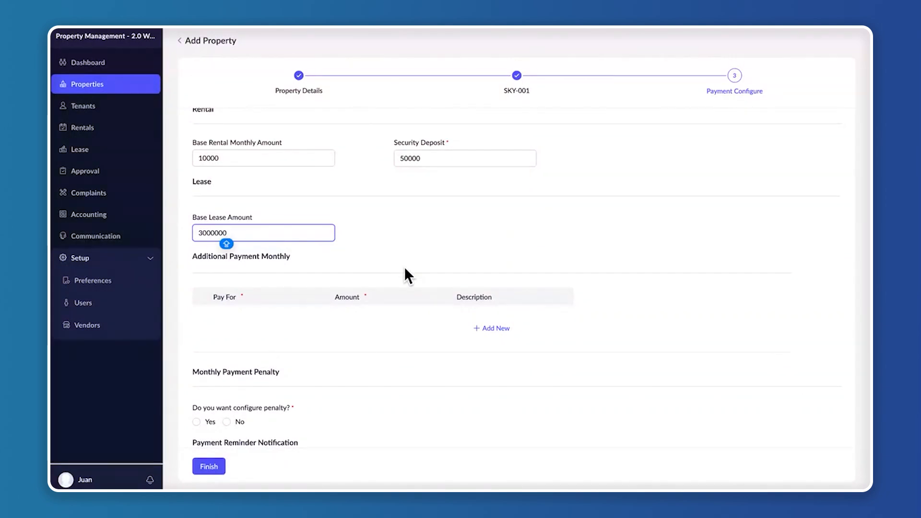
Add an additional monthly payment for Maintenance with an amount of 1000
{"action": "scroll", "coordinate": [404, 266], "scroll_direction": "down", "scroll_amount": 2}
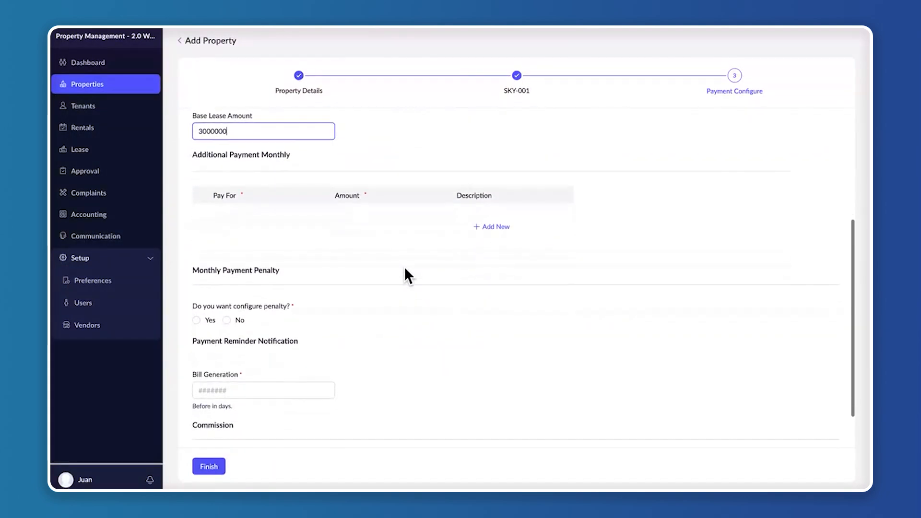
{"action": "left_click", "coordinate": [487, 229]}
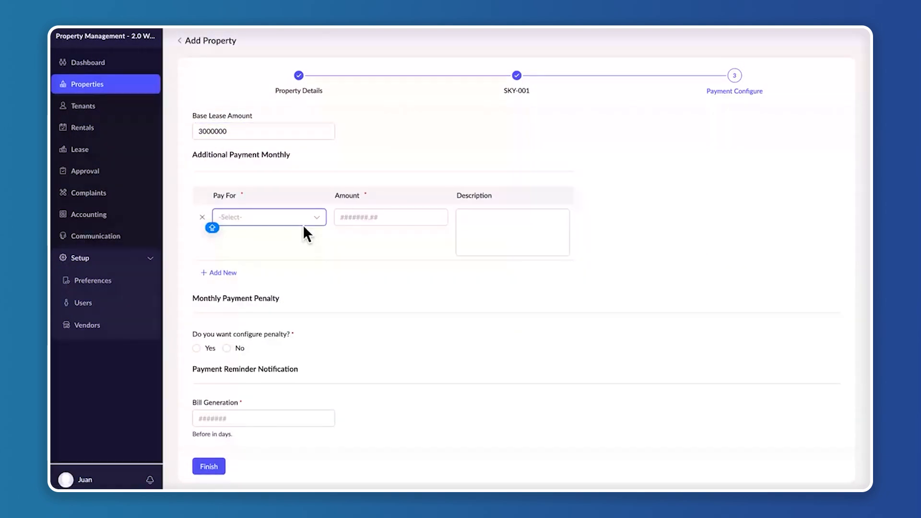
{"action": "left_click", "coordinate": [303, 224]}
{"action": "scroll", "coordinate": [281, 331], "scroll_direction": "down", "scroll_amount": 3}
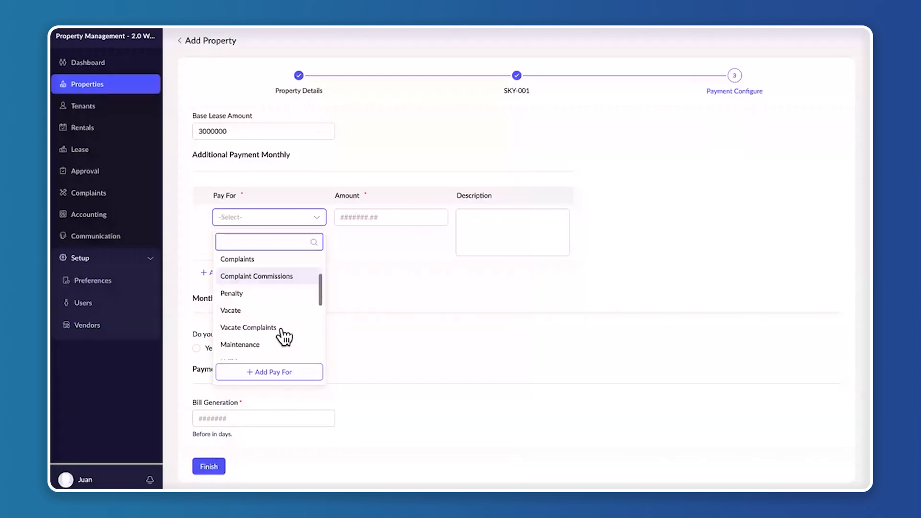
{"action": "left_click", "coordinate": [278, 325]}
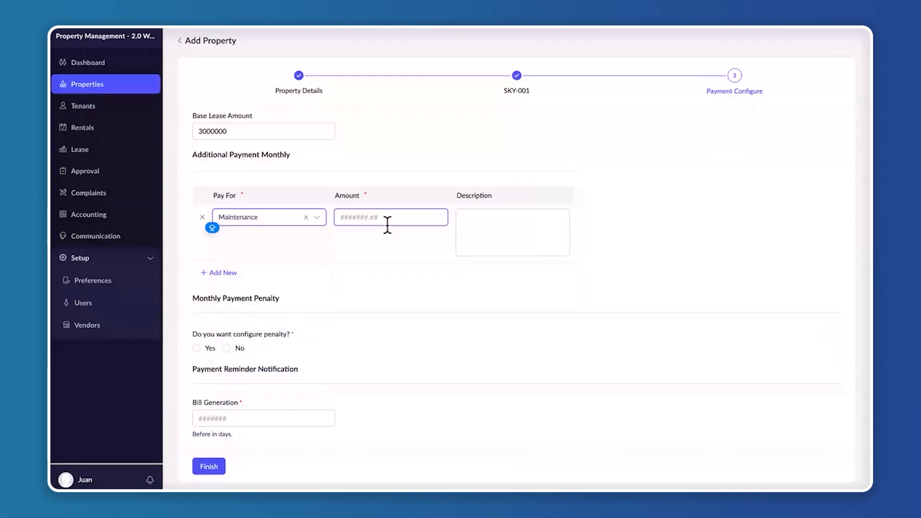
{"action": "left_click", "coordinate": [387, 224]}
{"action": "type", "text": "100"}
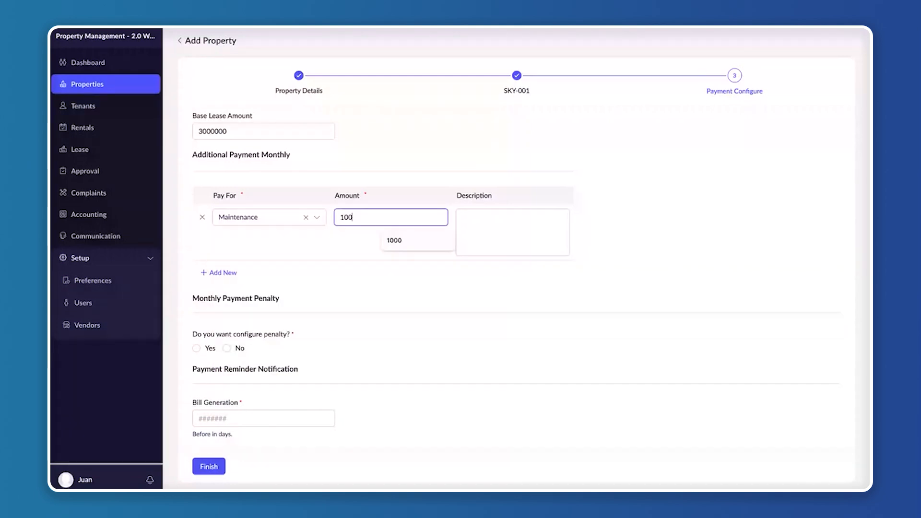
{"action": "type", "text": "0"}
Set the payment reminder's bill generation to 5 days before
{"action": "scroll", "coordinate": [451, 298], "scroll_direction": "down", "scroll_amount": 2}
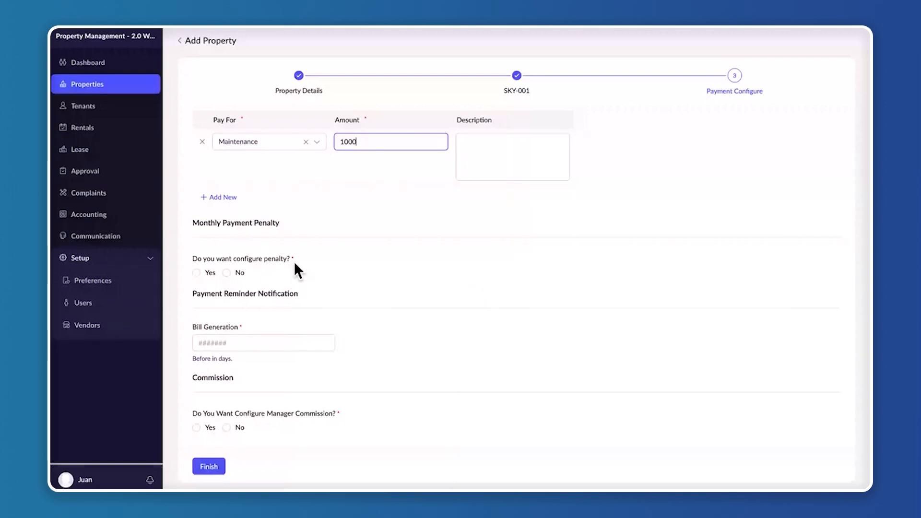
{"action": "left_click", "coordinate": [228, 340]}
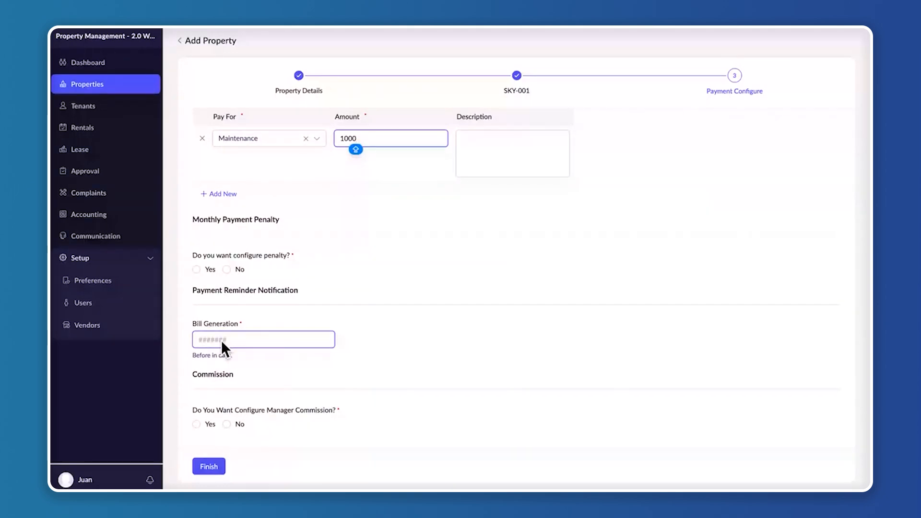
{"action": "left_click", "coordinate": [221, 341]}
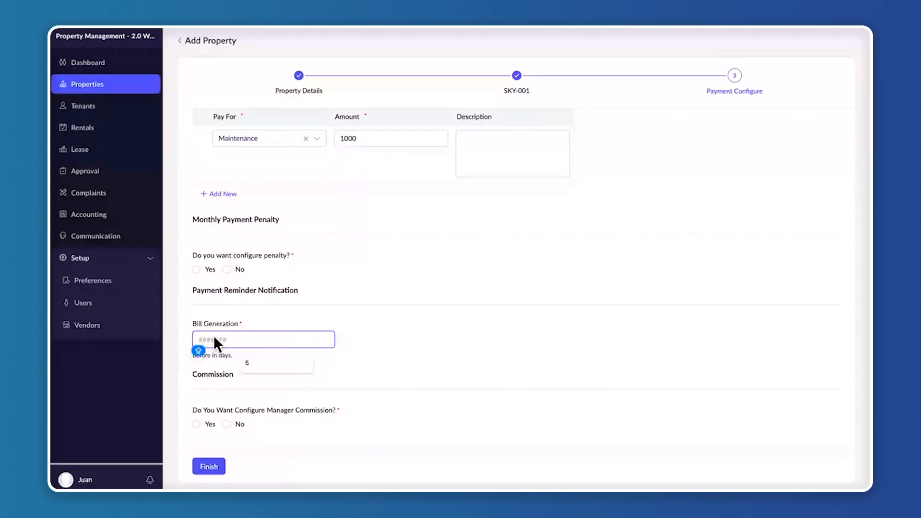
{"action": "type", "text": "5"}
{"action": "left_click", "coordinate": [425, 351]}
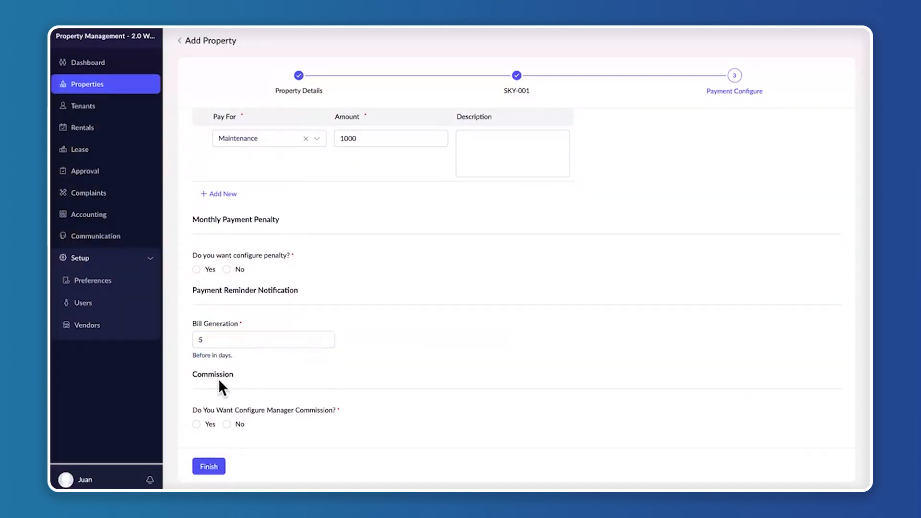
Decline both the monthly payment penalty and the manager commission, and finish adding the property
{"action": "left_click", "coordinate": [226, 269]}
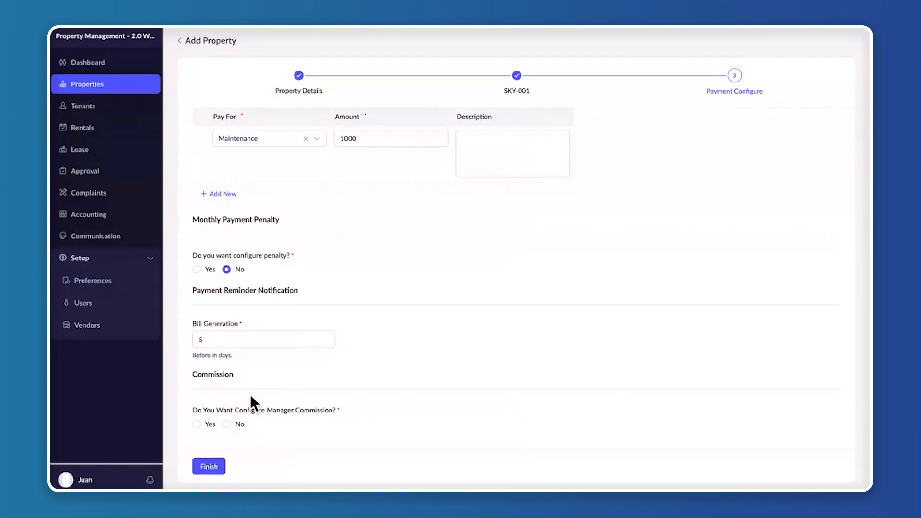
{"action": "left_click", "coordinate": [226, 424]}
{"action": "left_click", "coordinate": [210, 466]}
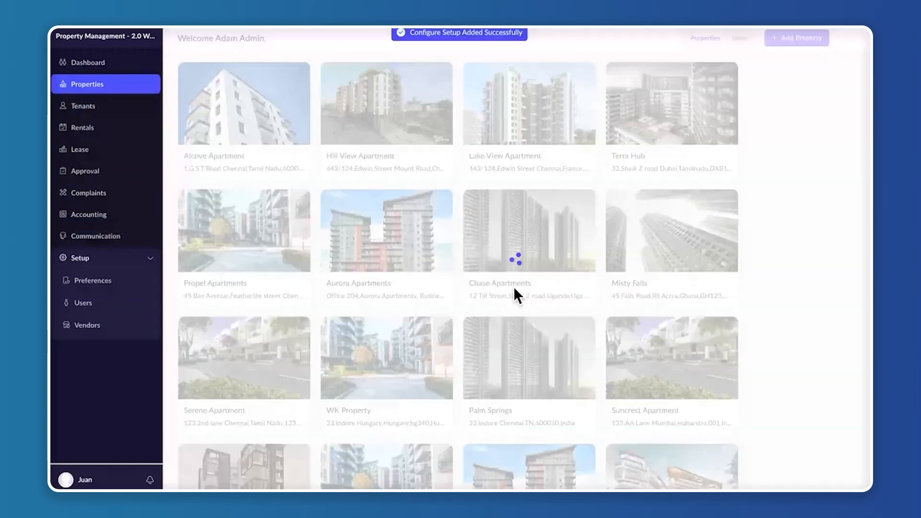
Look for Skyline 88 in the property list and for its unit in the units list
{"action": "scroll", "coordinate": [513, 288], "scroll_direction": "down", "scroll_amount": 10}
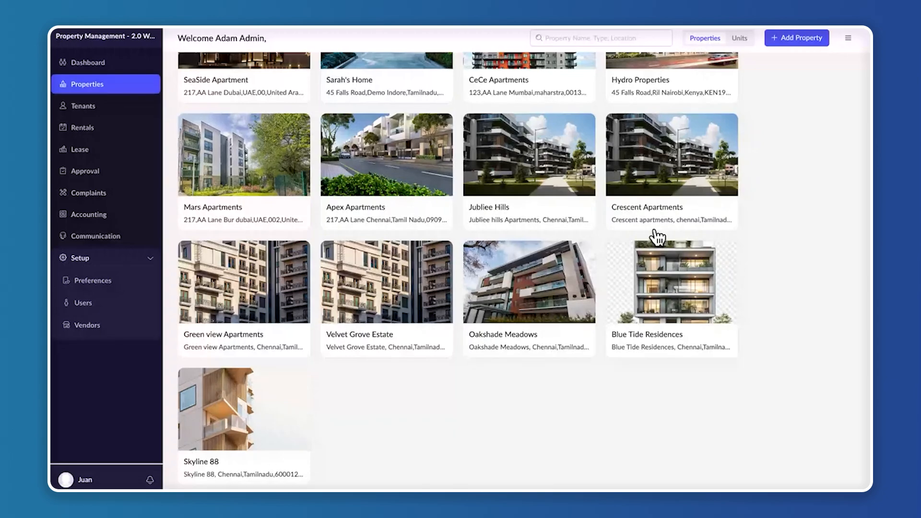
{"action": "left_click", "coordinate": [740, 39]}
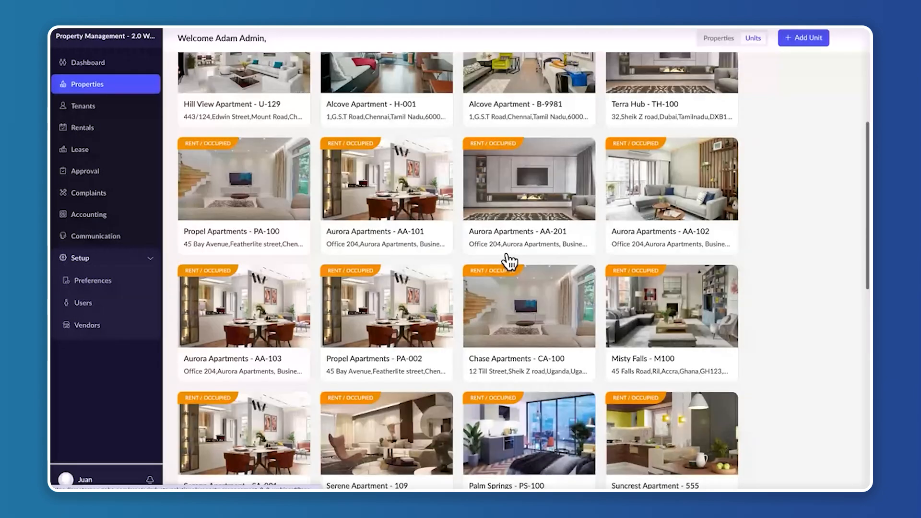
{"action": "scroll", "coordinate": [509, 261], "scroll_direction": "down", "scroll_amount": 10}
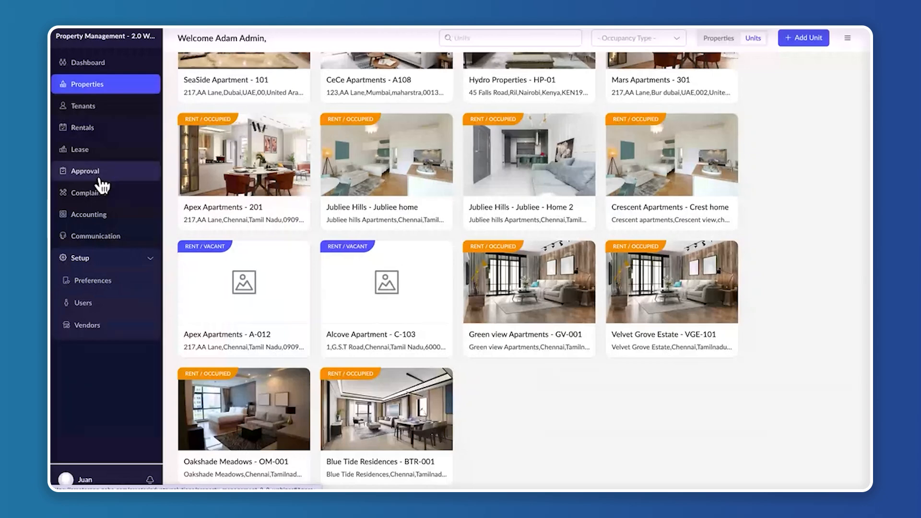
Review the pending Skyline 88 unit SKY-001 among the approval requests and approve it without comments
{"action": "left_click", "coordinate": [102, 182]}
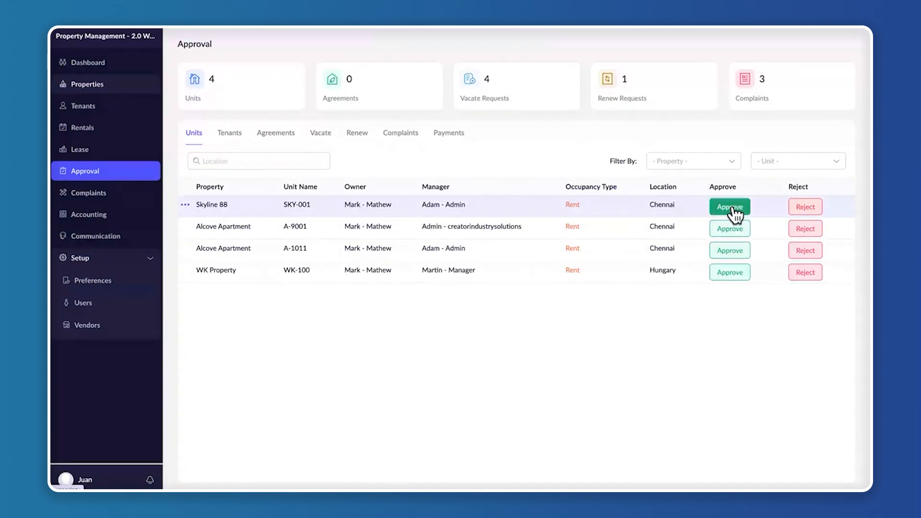
{"action": "left_click", "coordinate": [353, 202]}
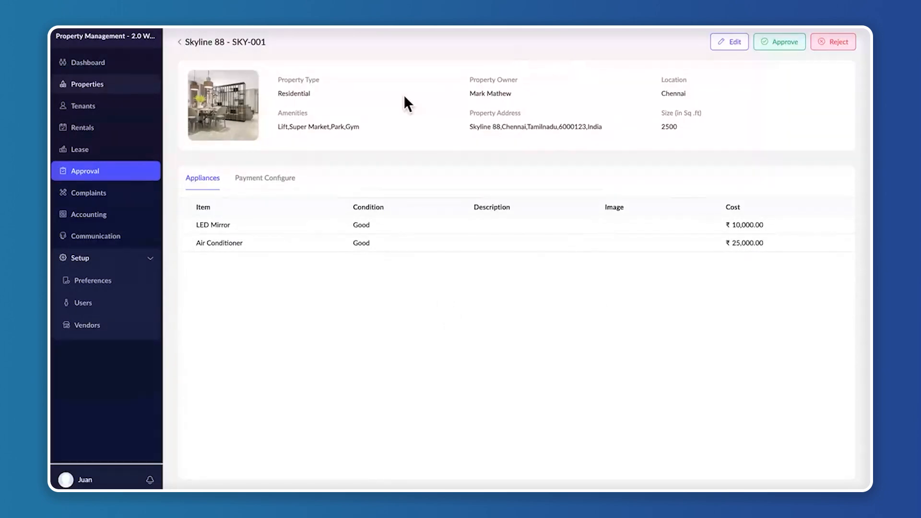
{"action": "left_click", "coordinate": [783, 42]}
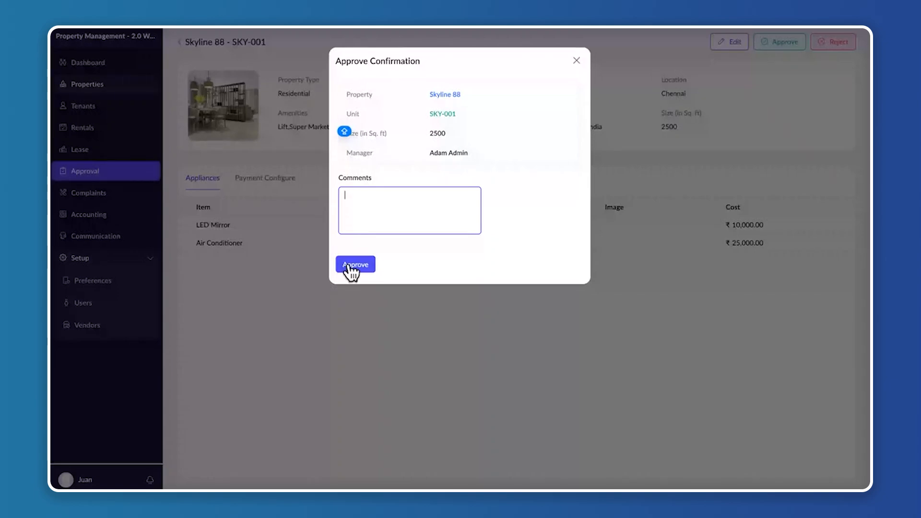
{"action": "left_click", "coordinate": [355, 265]}
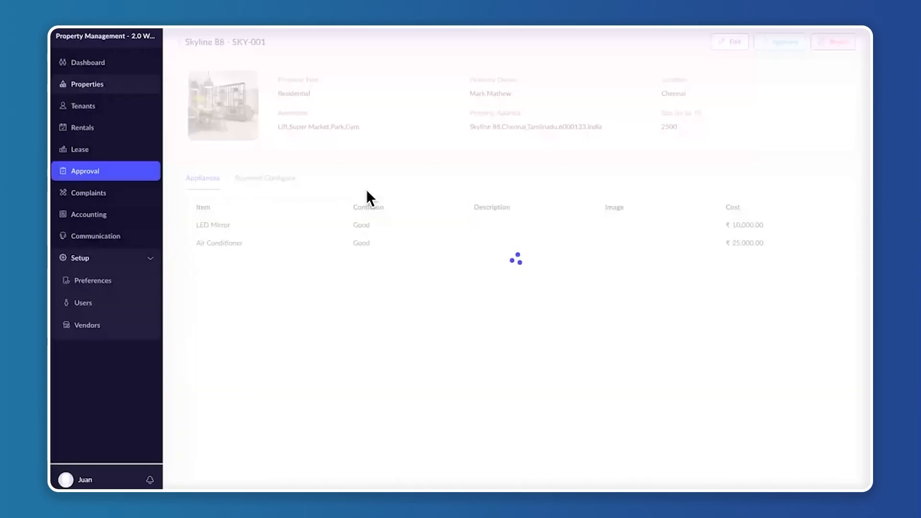
Check the property units list for the approved unit SKY-001 of Skyline 88
{"action": "left_click", "coordinate": [119, 84]}
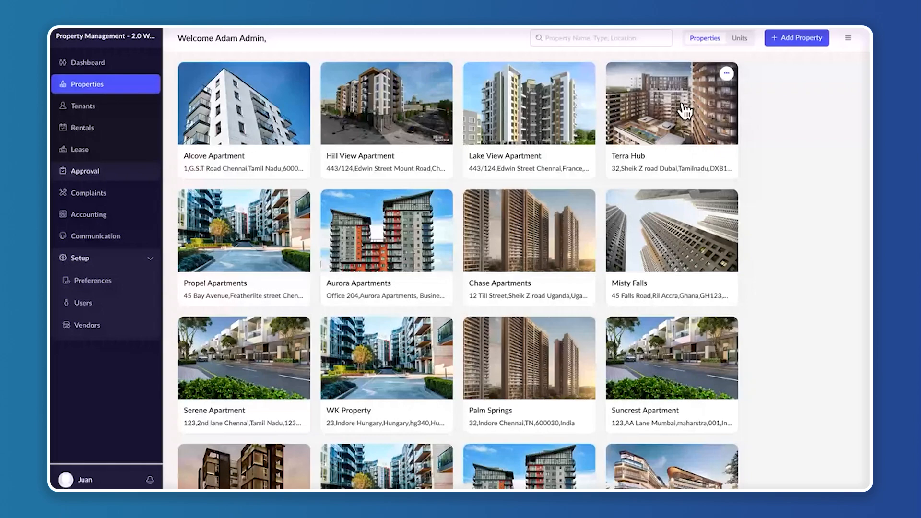
{"action": "left_click", "coordinate": [738, 41]}
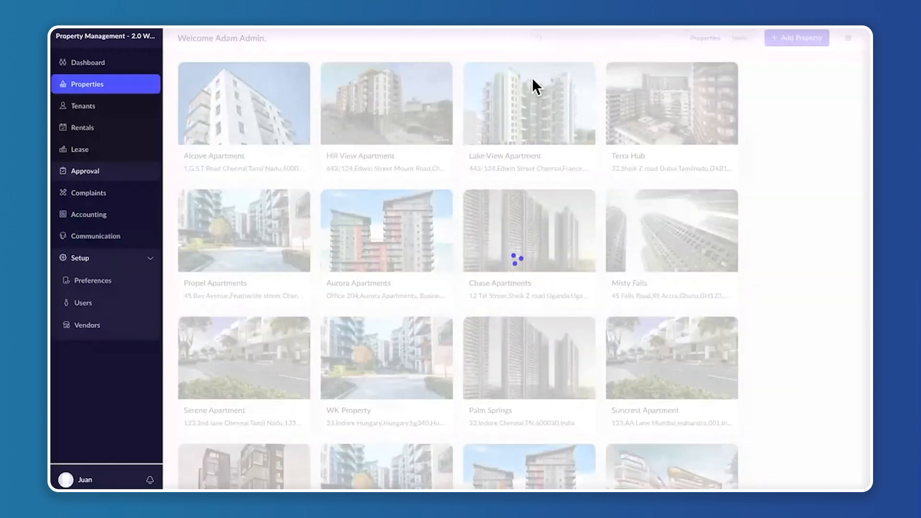
{"action": "scroll", "coordinate": [476, 331], "scroll_direction": "down", "scroll_amount": 10}
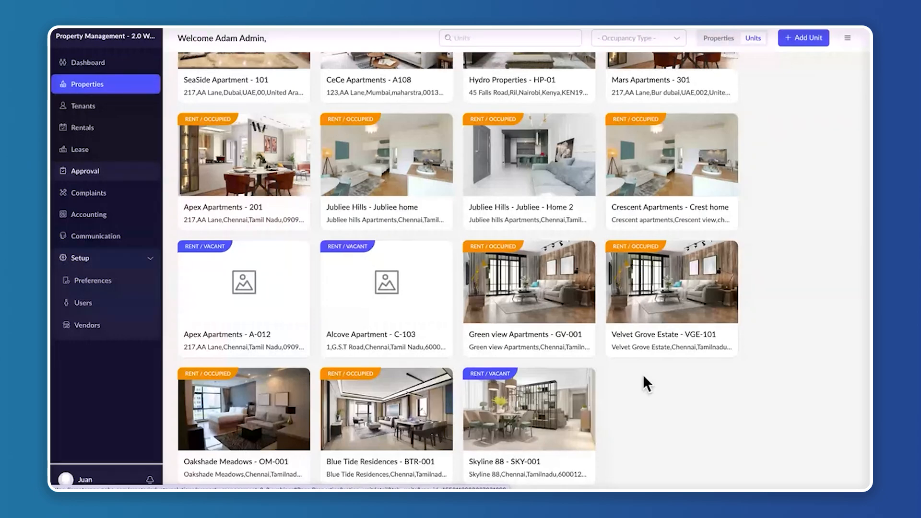
{"action": "scroll", "coordinate": [646, 384], "scroll_direction": "up", "scroll_amount": 15}
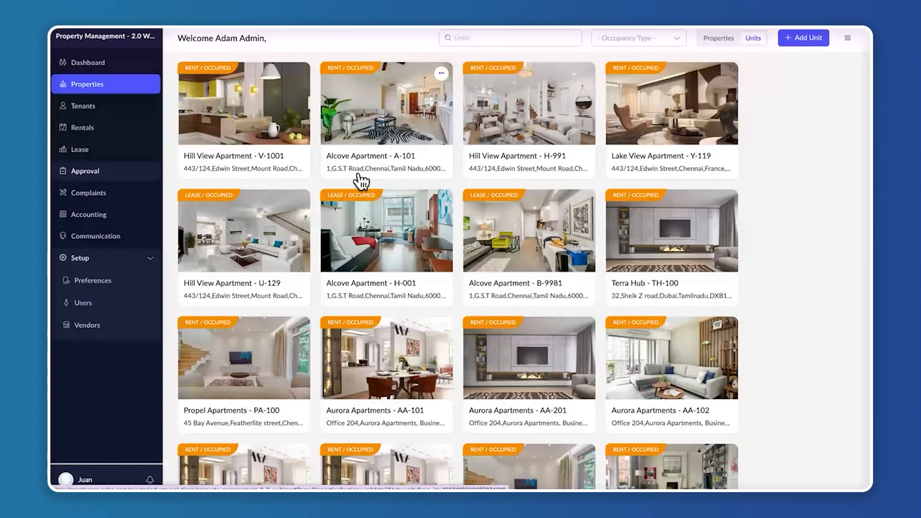
Start adding a new tenant and enter the tenant's first and last name
{"action": "left_click", "coordinate": [103, 116]}
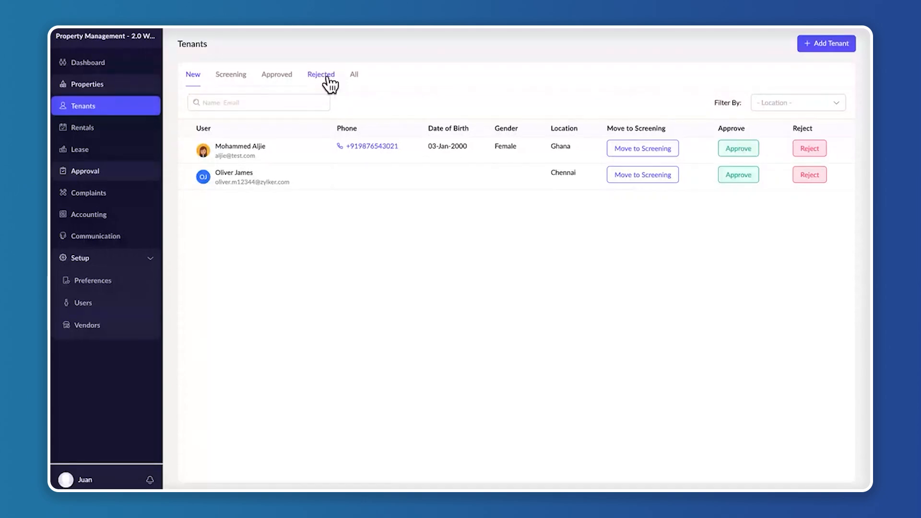
{"action": "left_click", "coordinate": [190, 77]}
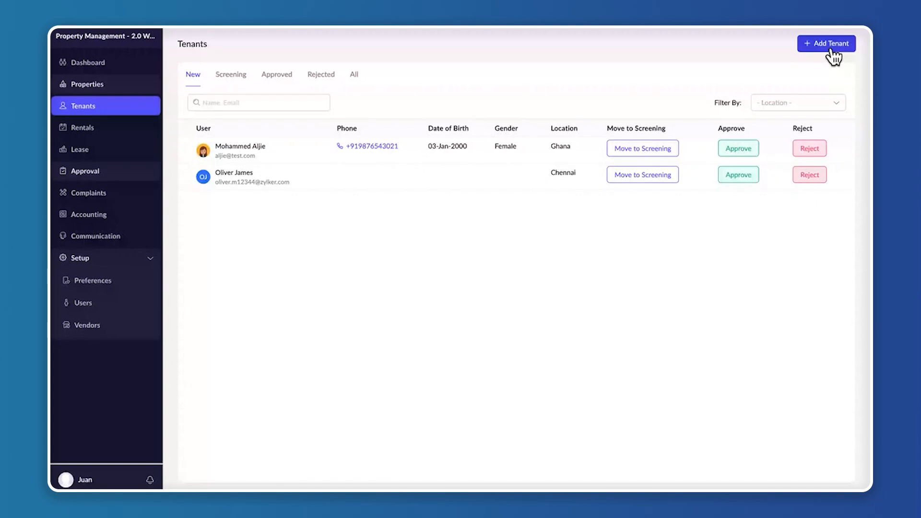
{"action": "left_click", "coordinate": [833, 46]}
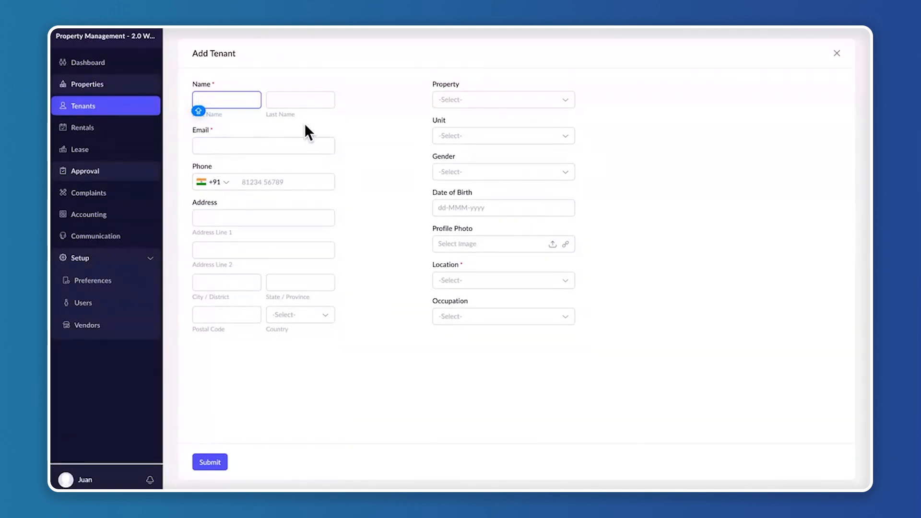
{"action": "left_click", "coordinate": [219, 99]}
{"action": "type", "text": "Gi"}
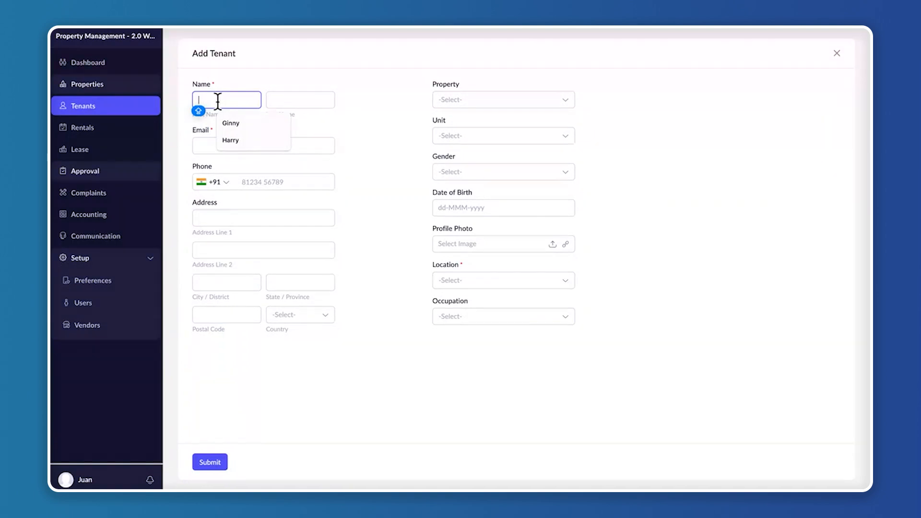
{"action": "type", "text": "nny"}
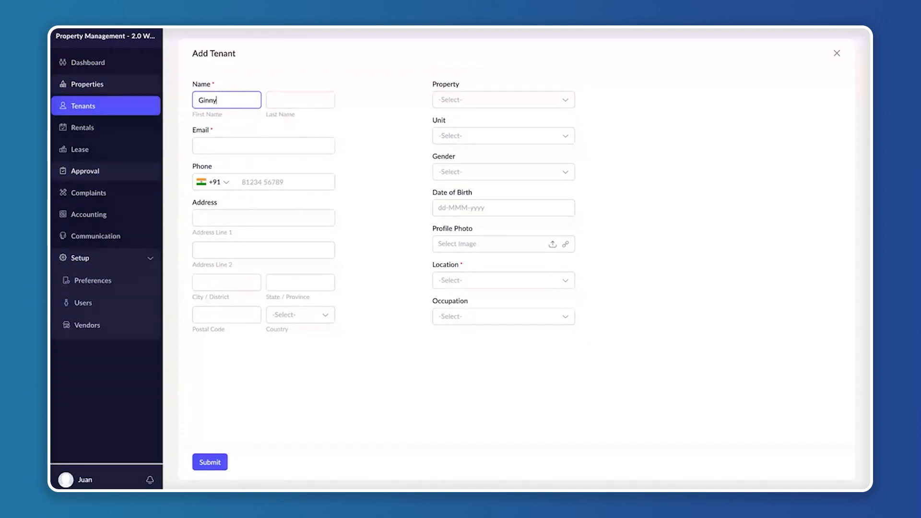
{"action": "left_click", "coordinate": [283, 98]}
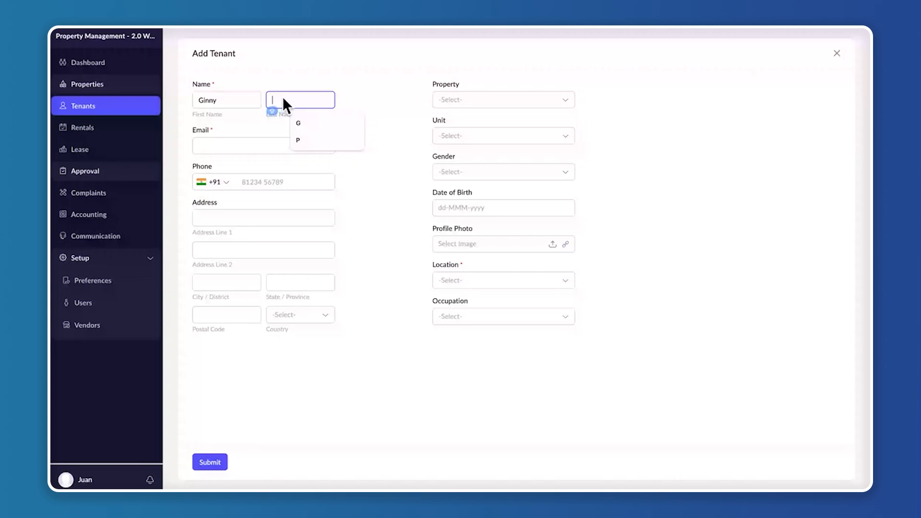
{"action": "type", "text": "G"}
Copy the tenant's email address from the account details in Gmail and enter it as the new tenant's email
{"action": "left_click", "coordinate": [250, 147]}
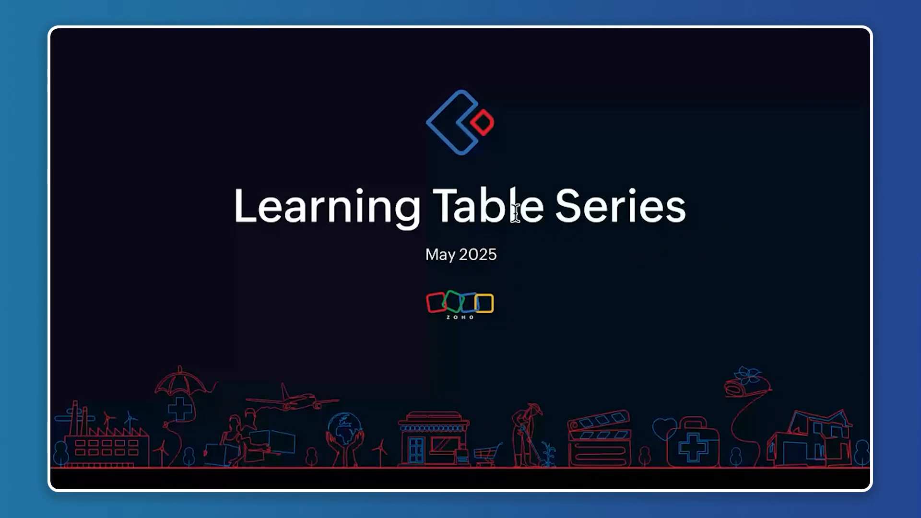
{"action": "key", "text": "ctrl+Up"}
{"action": "left_click", "coordinate": [421, 34]}
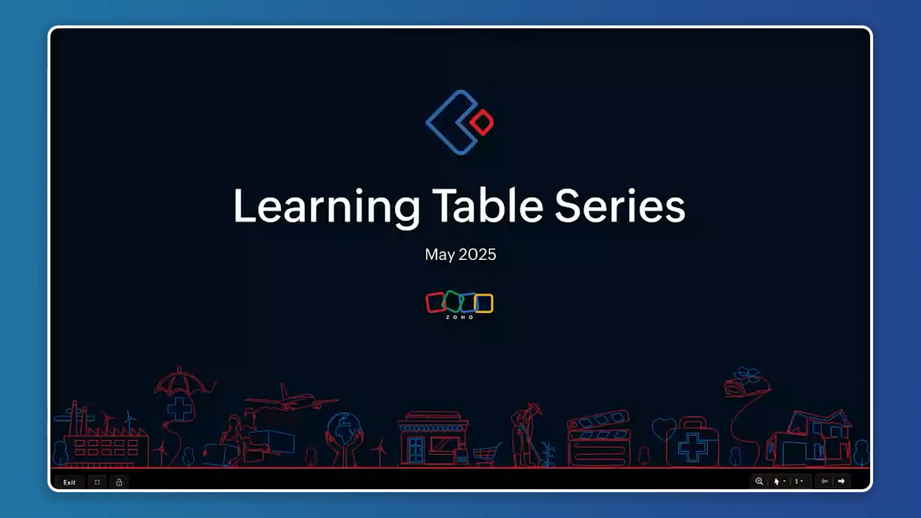
{"action": "key", "text": "ctrl+Right"}
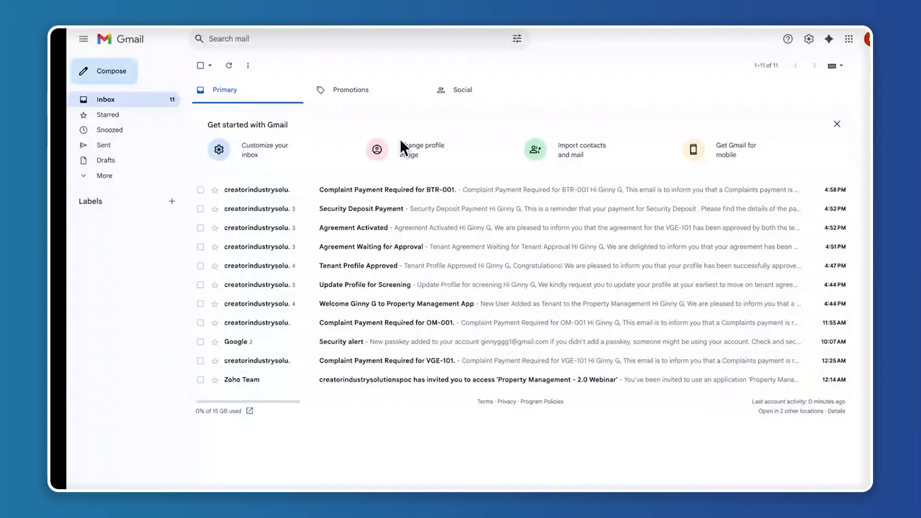
{"action": "left_click", "coordinate": [853, 41]}
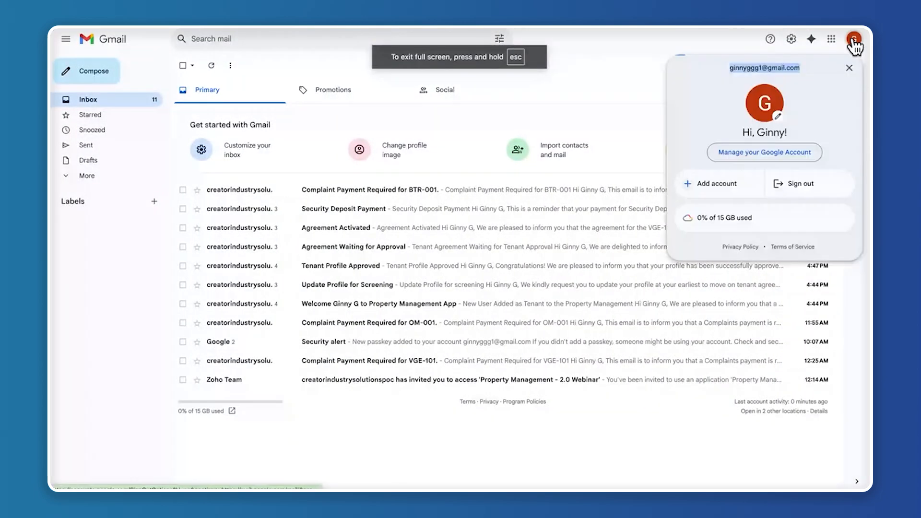
{"action": "double_click", "coordinate": [737, 68]}
{"action": "key", "text": "ctrl+Up"}
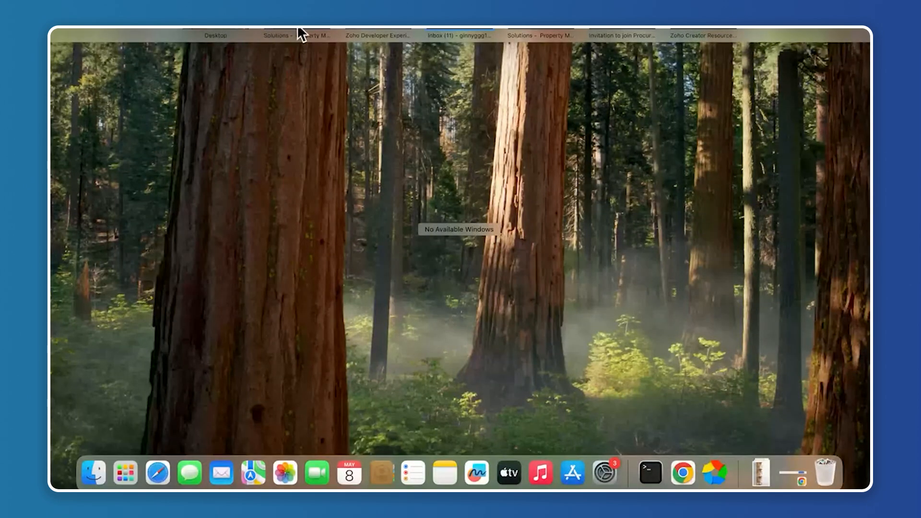
{"action": "left_click_drag", "start_coordinate": [298, 28], "coordinate": [384, 27]}
{"action": "left_click", "coordinate": [524, 132]}
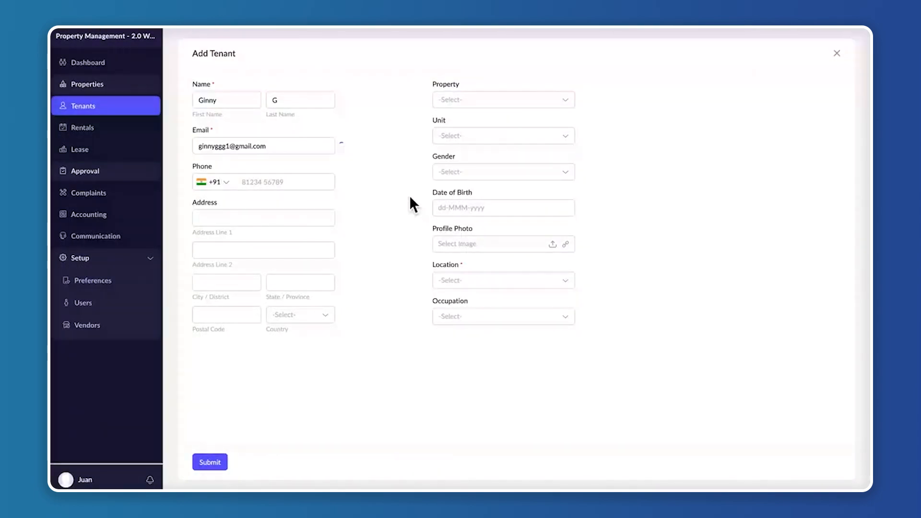
{"action": "left_click", "coordinate": [270, 182]}
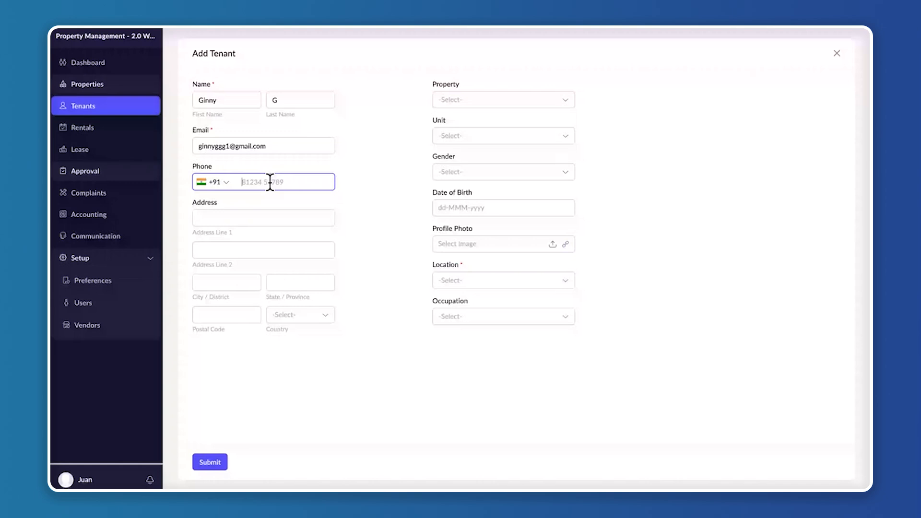
Enter the tenant's phone number with the +91 country code
{"action": "type", "text": "98765432109"}
{"action": "key", "text": "BackSpace"}
Fill in the tenant's street address, city and state
{"action": "left_click", "coordinate": [303, 219]}
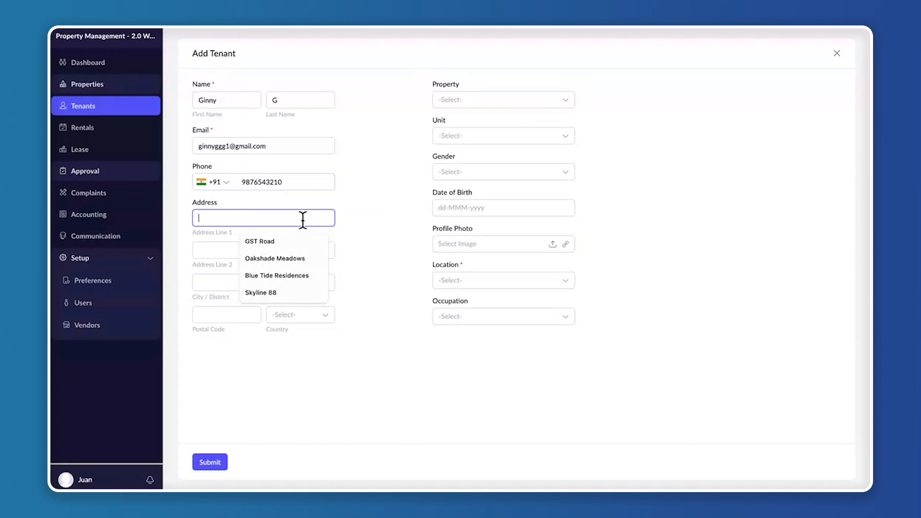
{"action": "left_click", "coordinate": [285, 241]}
{"action": "left_click", "coordinate": [226, 281]}
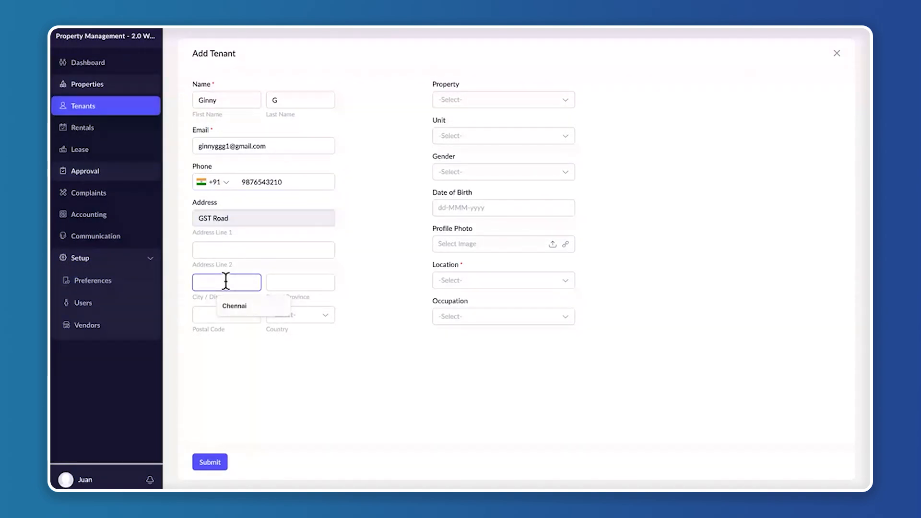
{"action": "type", "text": "Chenn"}
{"action": "left_click", "coordinate": [234, 305]}
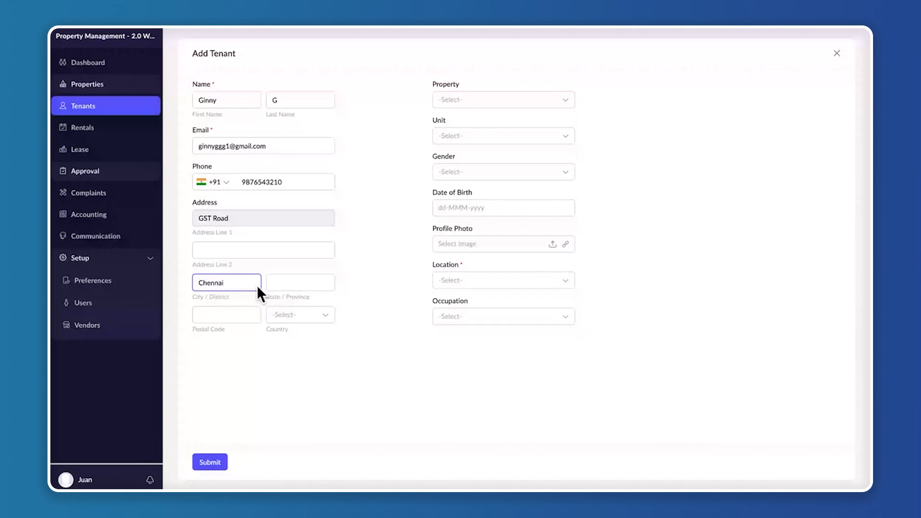
{"action": "left_click", "coordinate": [293, 280]}
{"action": "type", "text": "Tamil"}
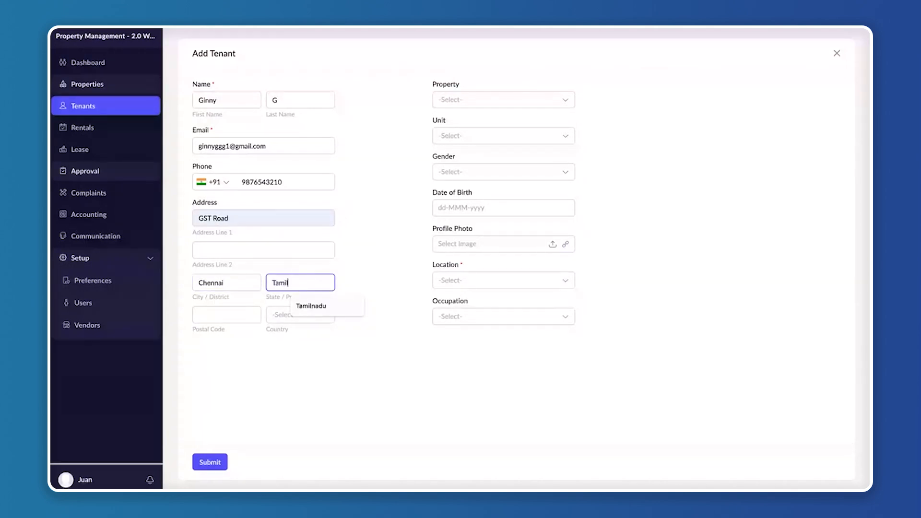
{"action": "key", "text": "Down"}
{"action": "key", "text": "Return"}
Enter the tenant's postal code and set the address country to India
{"action": "left_click", "coordinate": [243, 315]}
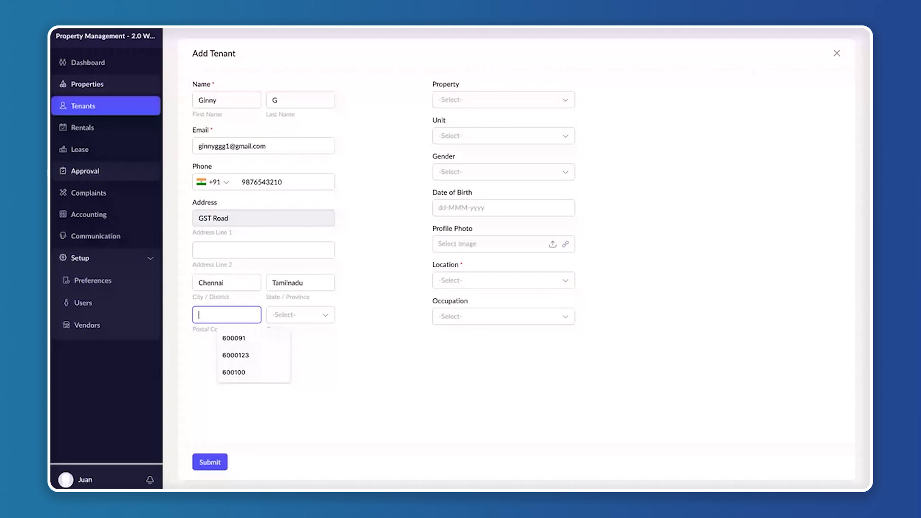
{"action": "type", "text": "6000155"}
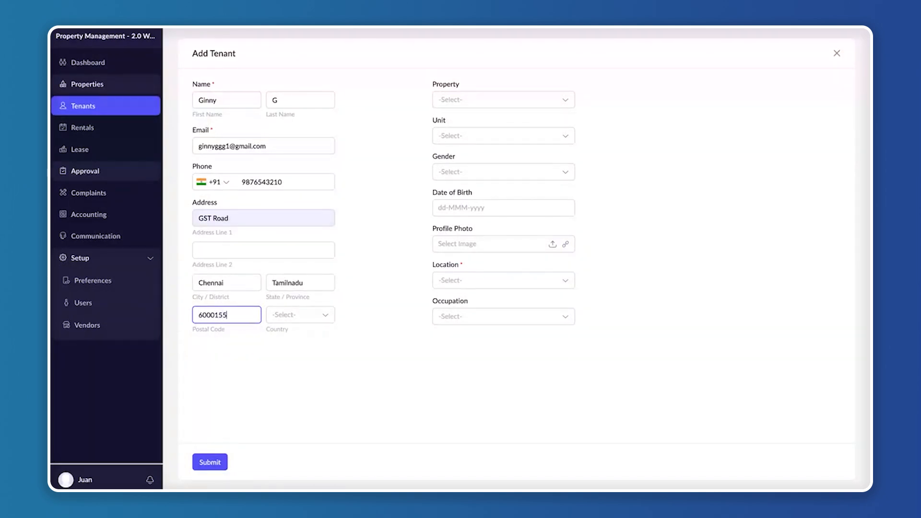
{"action": "left_click", "coordinate": [322, 322]}
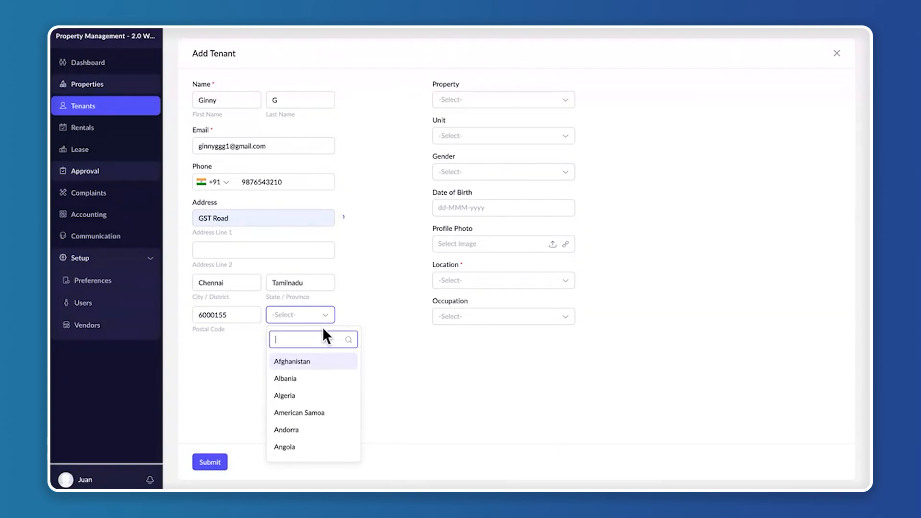
{"action": "type", "text": "india"}
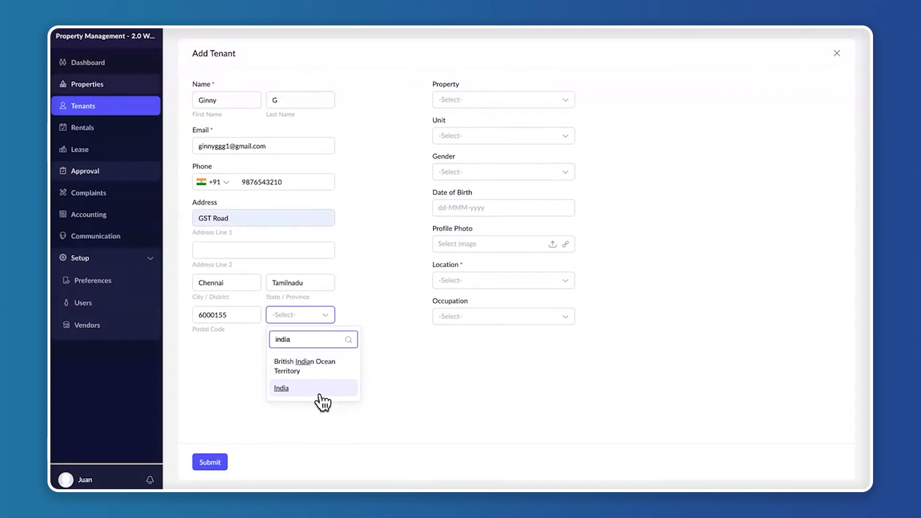
{"action": "left_click", "coordinate": [320, 397]}
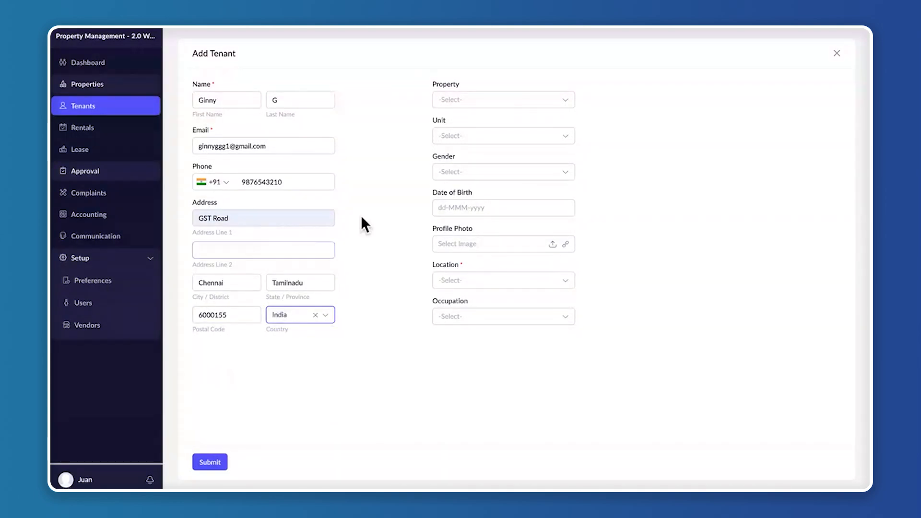
Assign the tenant to property Skyline 88 and unit SKY-001
{"action": "left_click", "coordinate": [512, 102]}
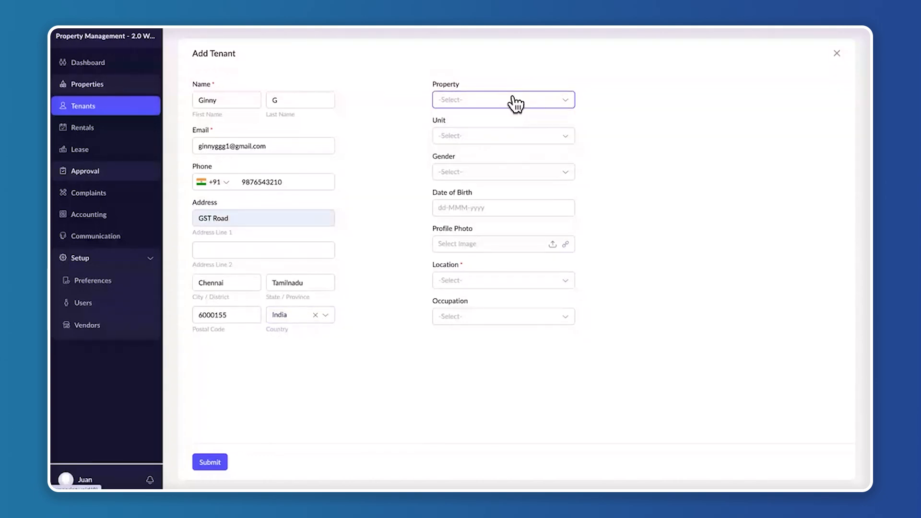
{"action": "left_click", "coordinate": [488, 158]}
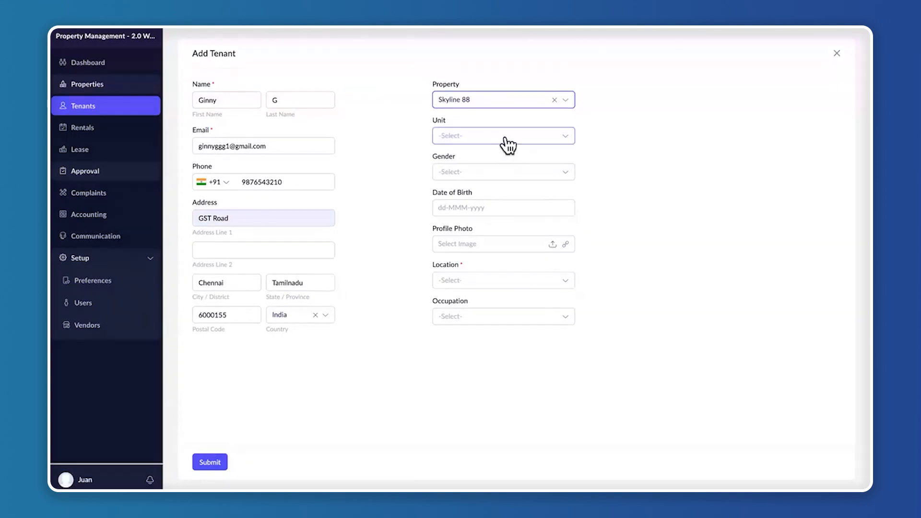
{"action": "left_click", "coordinate": [508, 139]}
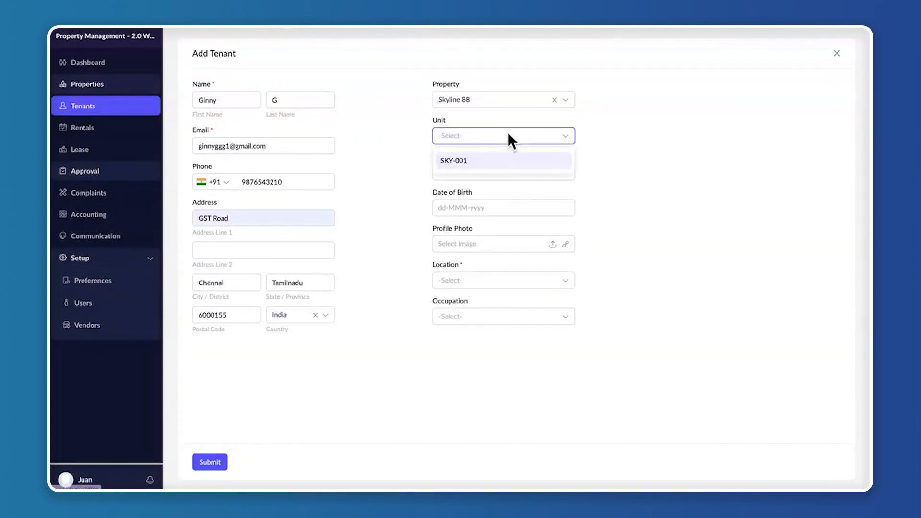
{"action": "left_click", "coordinate": [487, 165]}
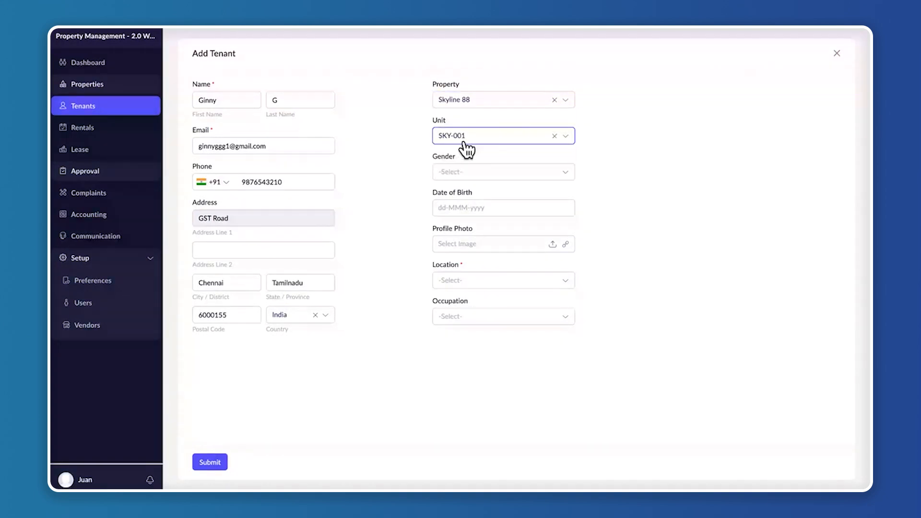
Set the tenant's gender to Female, location to Chennai and occupation to Software Developer, and submit the new tenant
{"action": "left_click", "coordinate": [470, 174]}
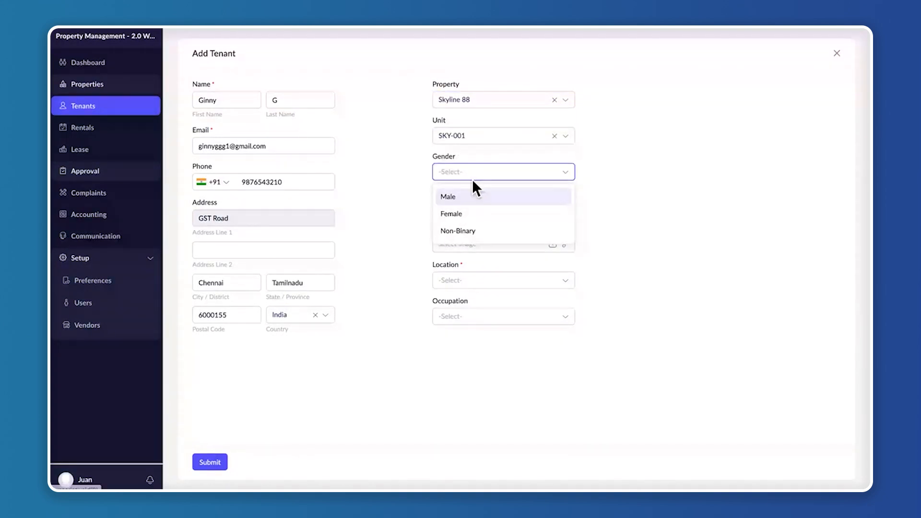
{"action": "left_click", "coordinate": [462, 214]}
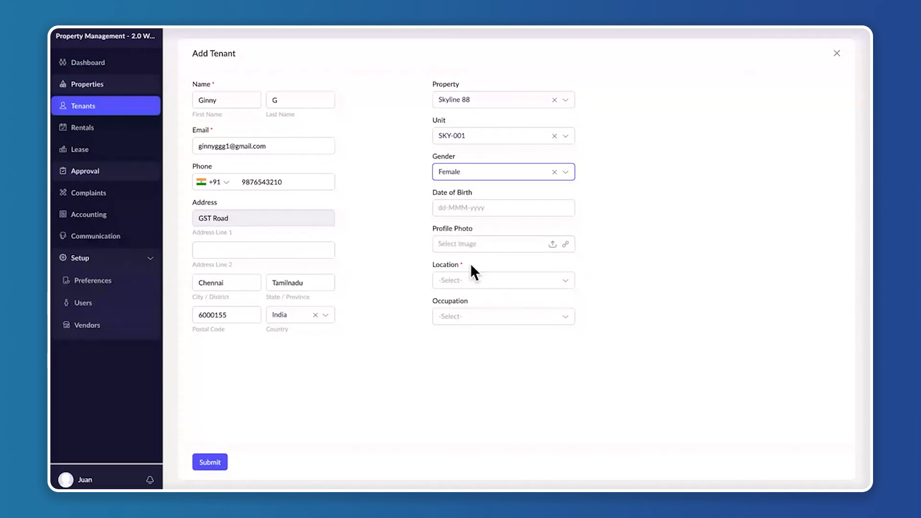
{"action": "left_click", "coordinate": [519, 280]}
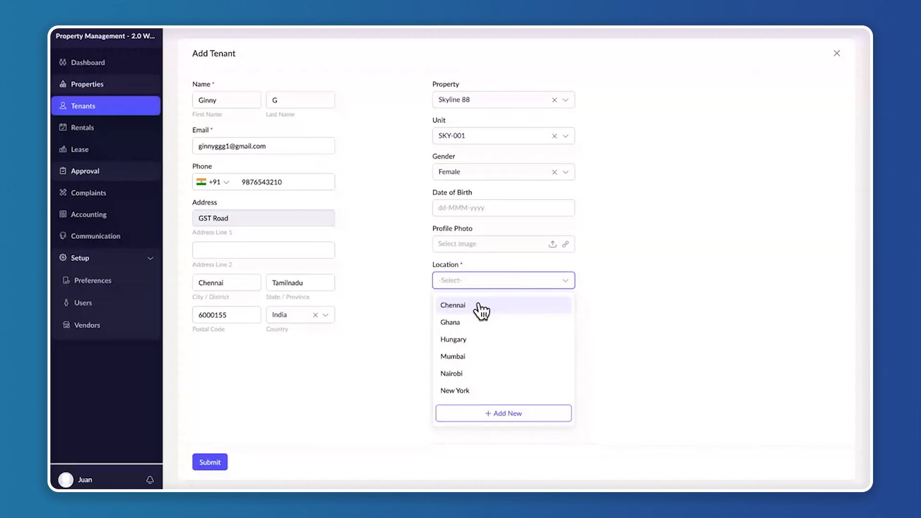
{"action": "left_click", "coordinate": [480, 307]}
{"action": "left_click", "coordinate": [479, 317]}
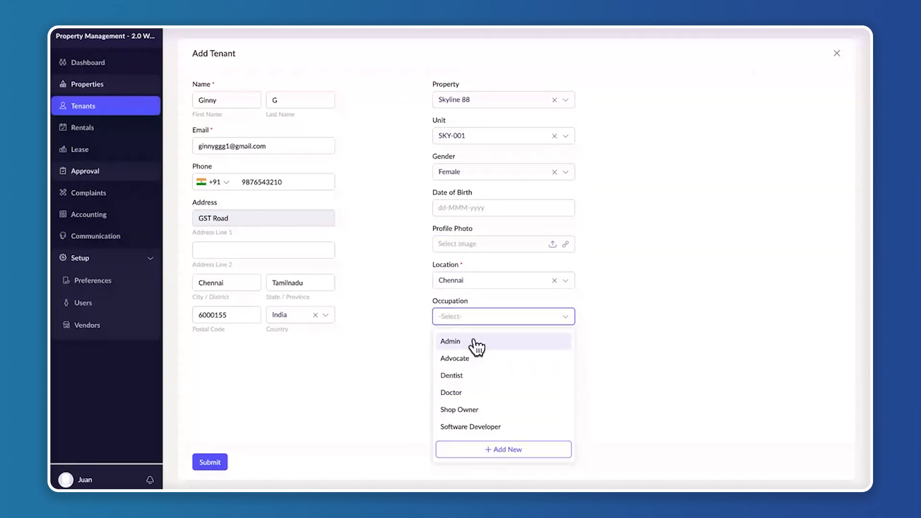
{"action": "left_click", "coordinate": [497, 428]}
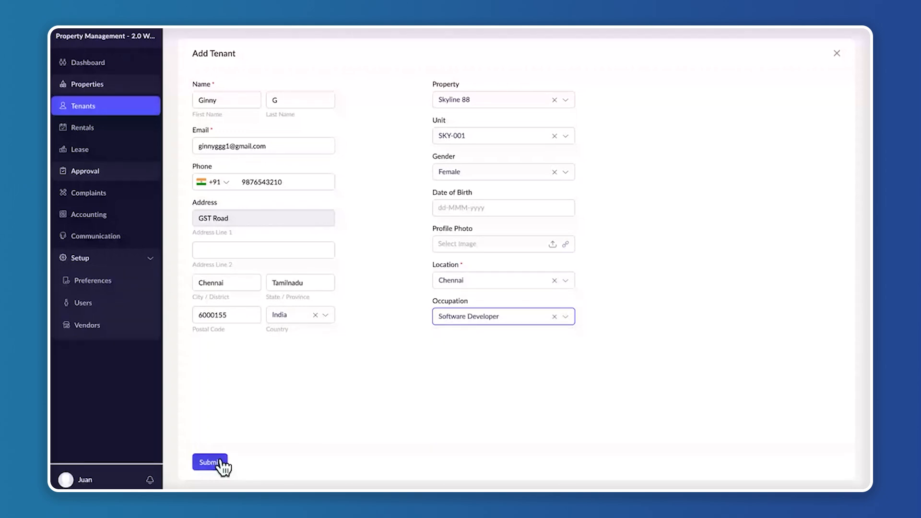
{"action": "left_click", "coordinate": [219, 460]}
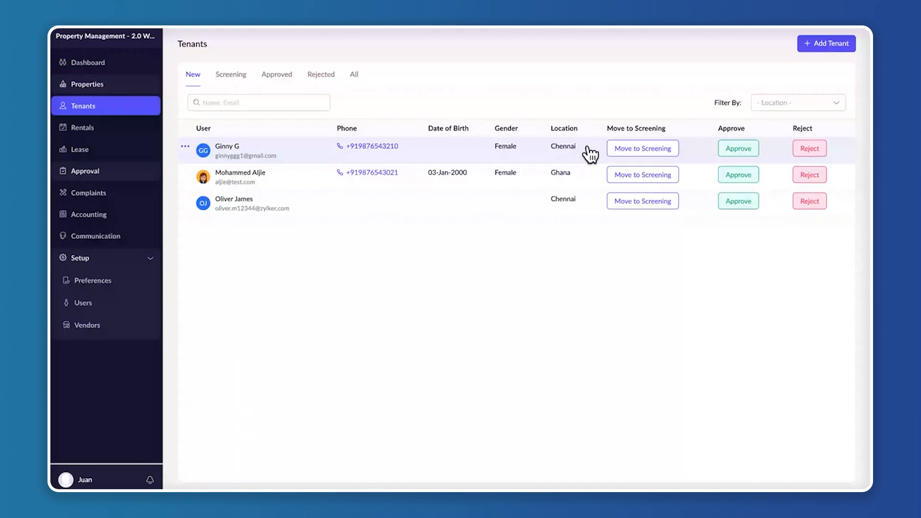
Move the newly added tenant to screening by the tenant, with occupant type Rent and a monthly rental of 10000
{"action": "left_click", "coordinate": [639, 149]}
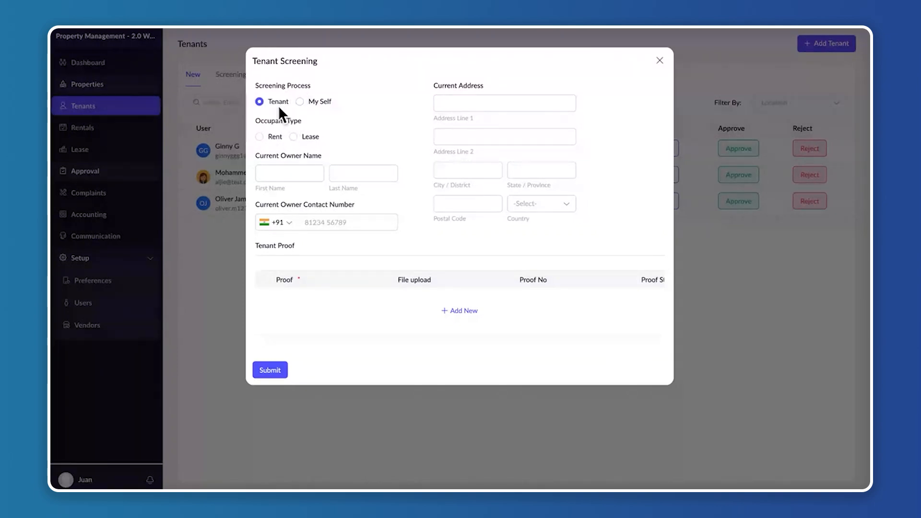
{"action": "left_click_drag", "start_coordinate": [255, 121], "coordinate": [306, 120]}
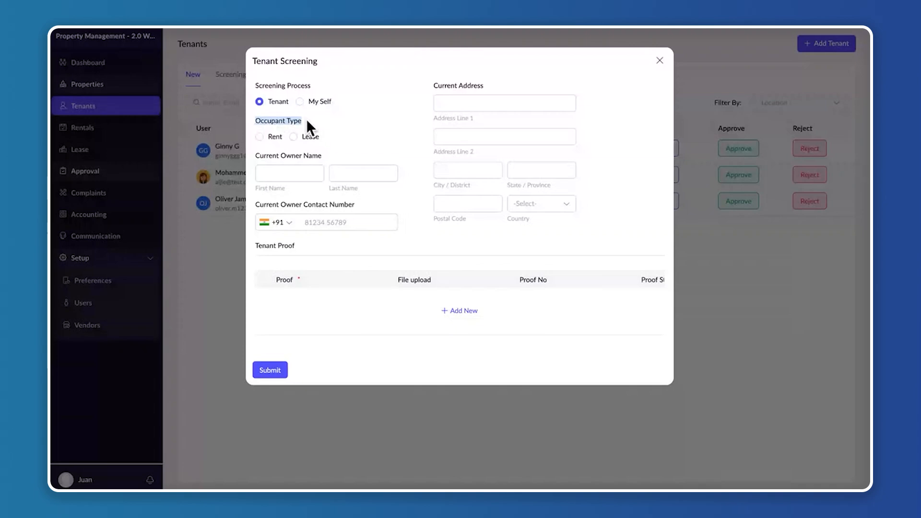
{"action": "left_click", "coordinate": [270, 139]}
{"action": "left_click", "coordinate": [282, 173]}
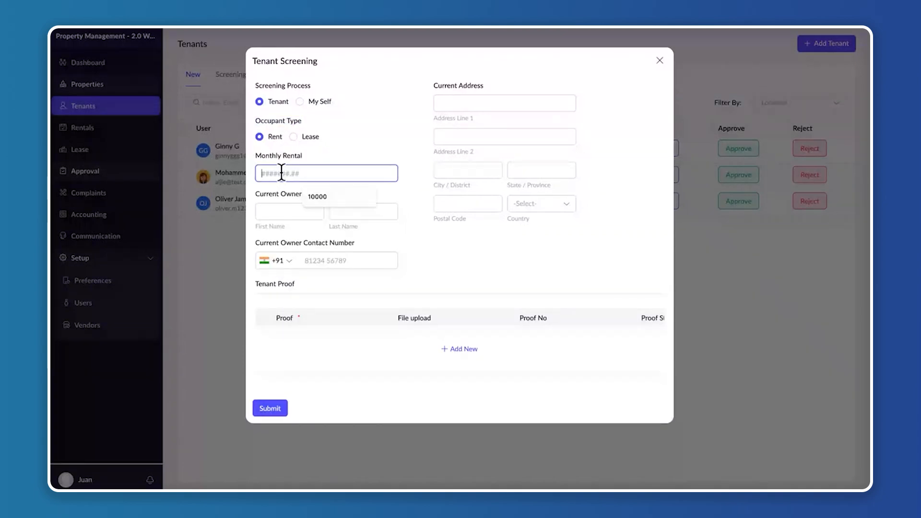
{"action": "type", "text": "10000"}
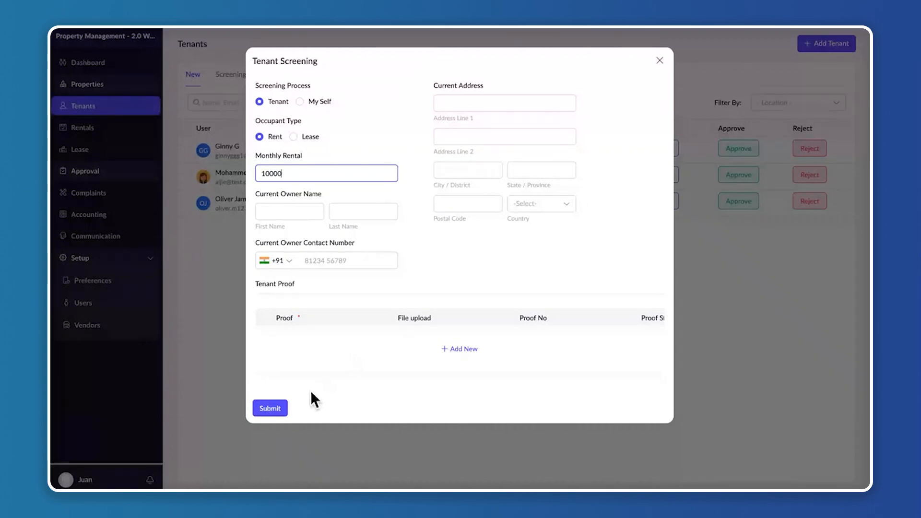
{"action": "left_click", "coordinate": [280, 408]}
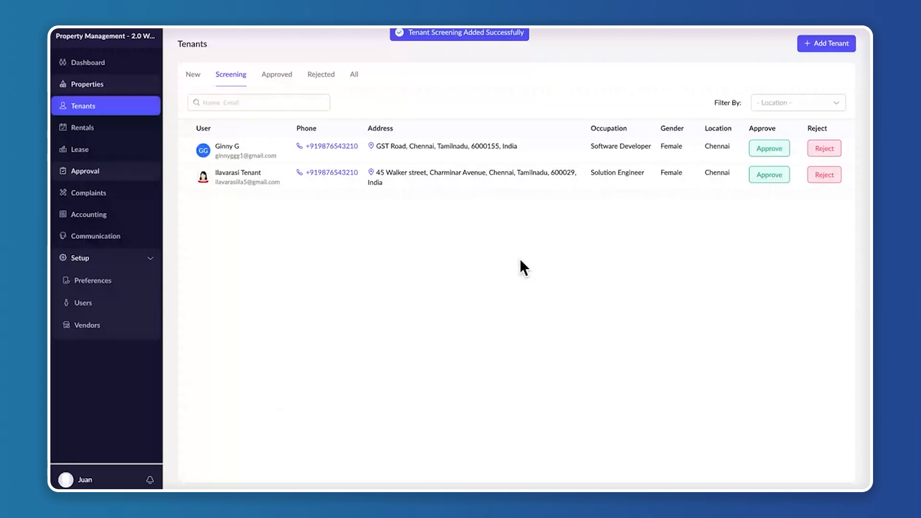
Switch to the tenant's Gmail, read the welcome email and open the property management app through its access link
{"action": "key", "text": "ctrl+Right"}
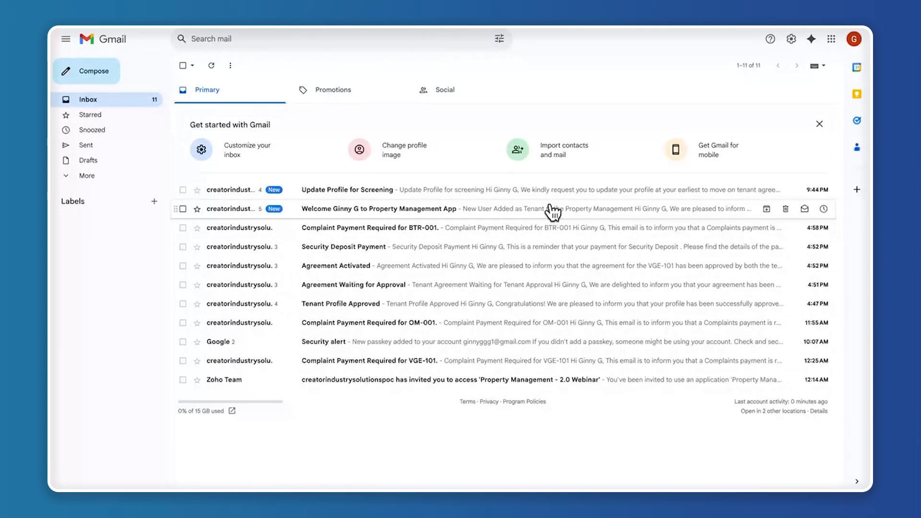
{"action": "left_click", "coordinate": [552, 212]}
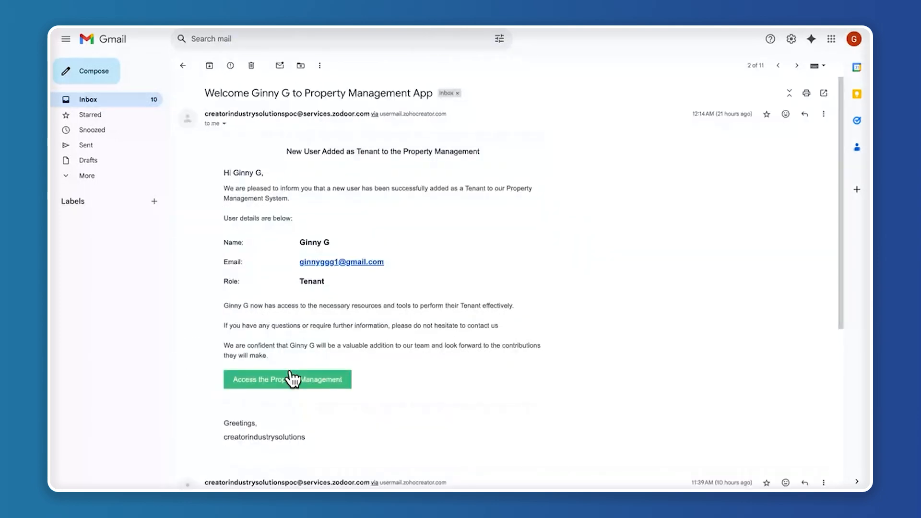
{"action": "right_click", "coordinate": [319, 378]}
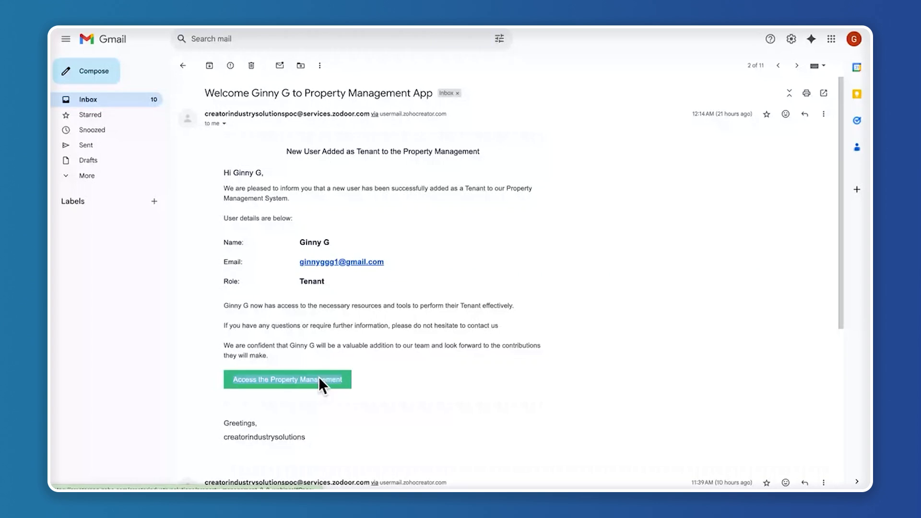
{"action": "left_click", "coordinate": [378, 310]}
{"action": "left_click", "coordinate": [281, 30]}
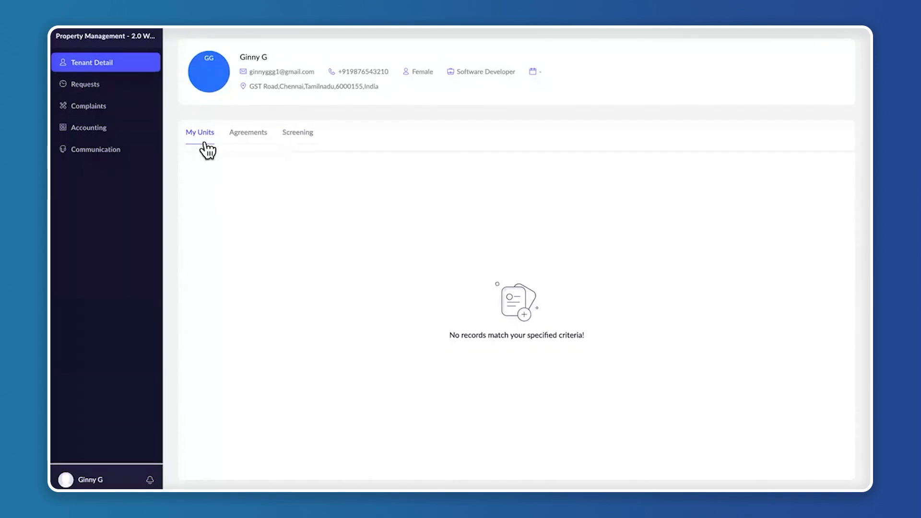
Check the tenant's agreements and screening details, and open the Update Profile for Screening email in Gmail
{"action": "left_click", "coordinate": [245, 139]}
{"action": "left_click", "coordinate": [300, 132]}
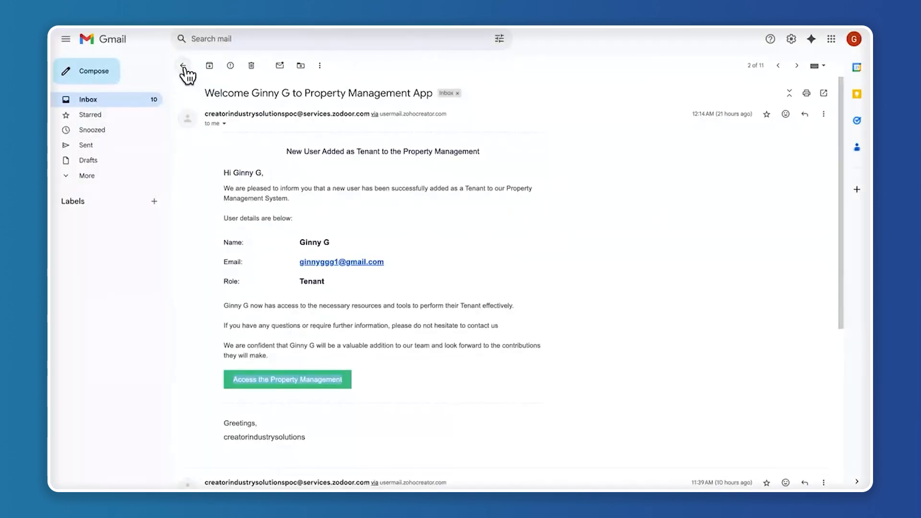
{"action": "left_click", "coordinate": [183, 67]}
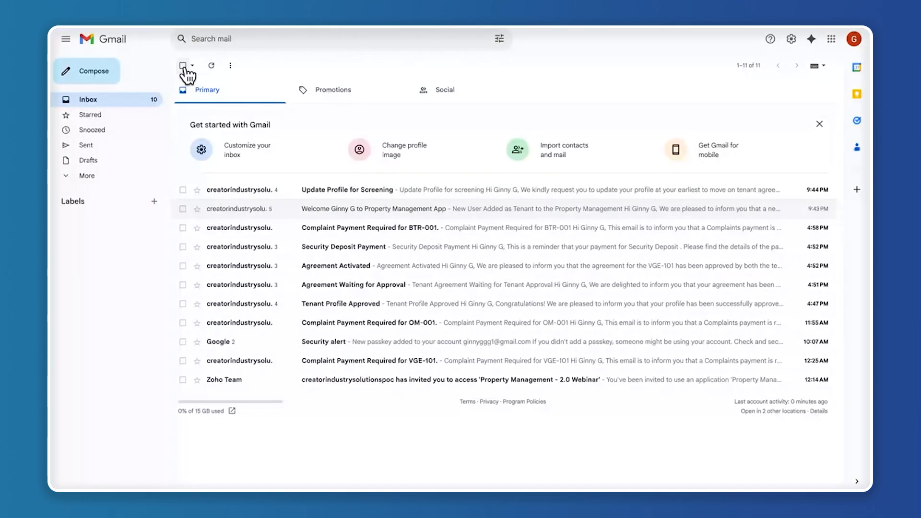
{"action": "left_click", "coordinate": [457, 194]}
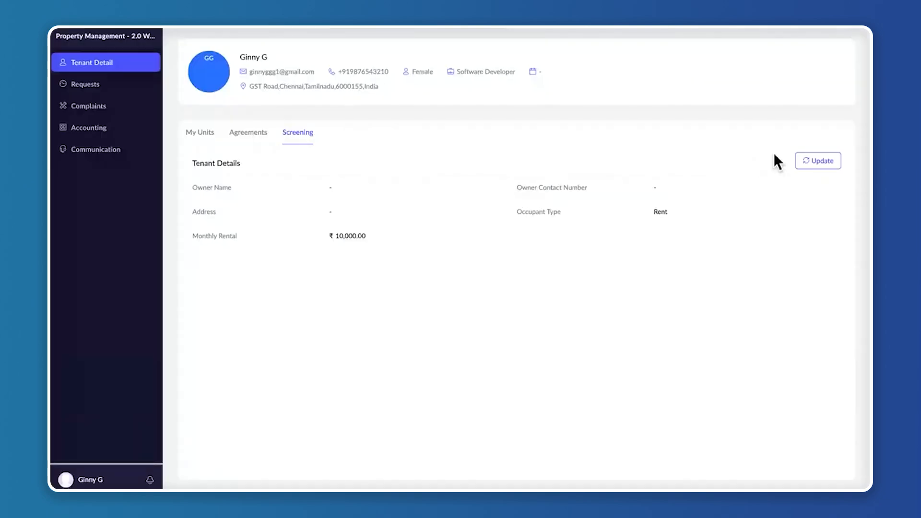
Open the tenant's screening details for updating and enter the current owner's first name, last name and contact number
{"action": "left_click", "coordinate": [815, 162]}
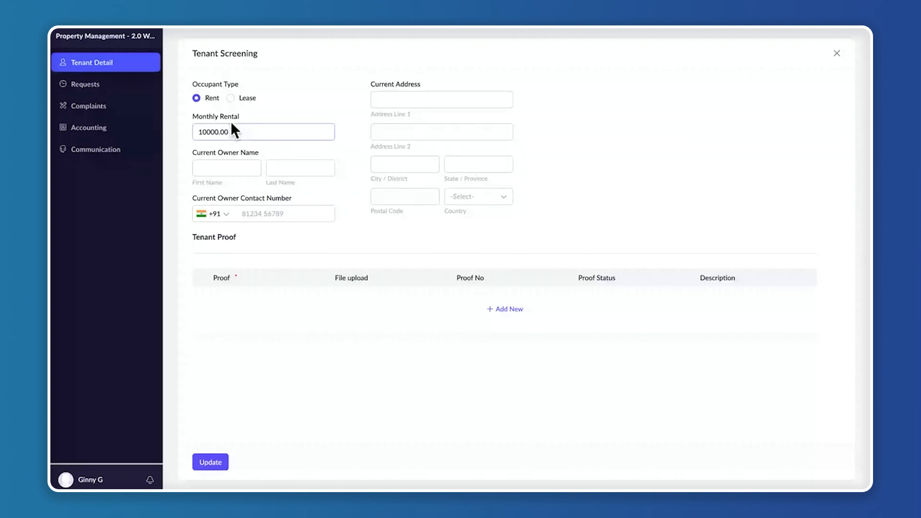
{"action": "left_click", "coordinate": [232, 166]}
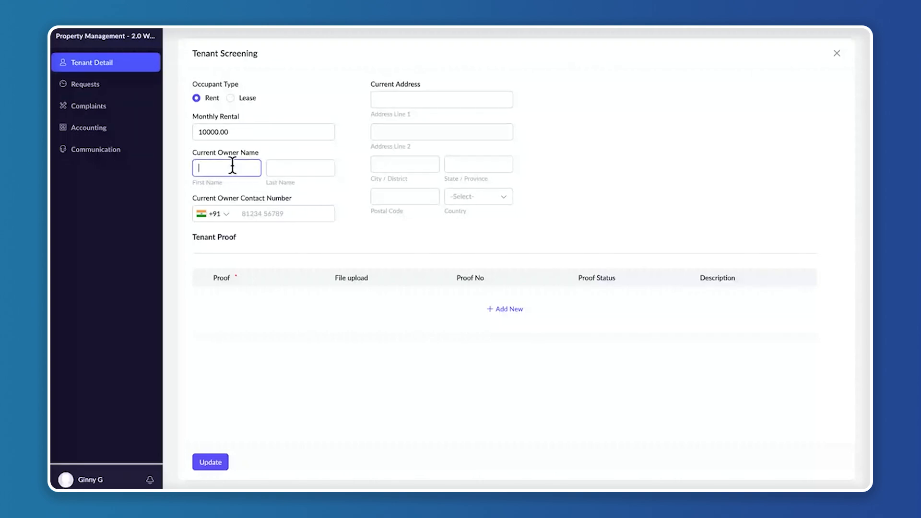
{"action": "left_click", "coordinate": [232, 166]}
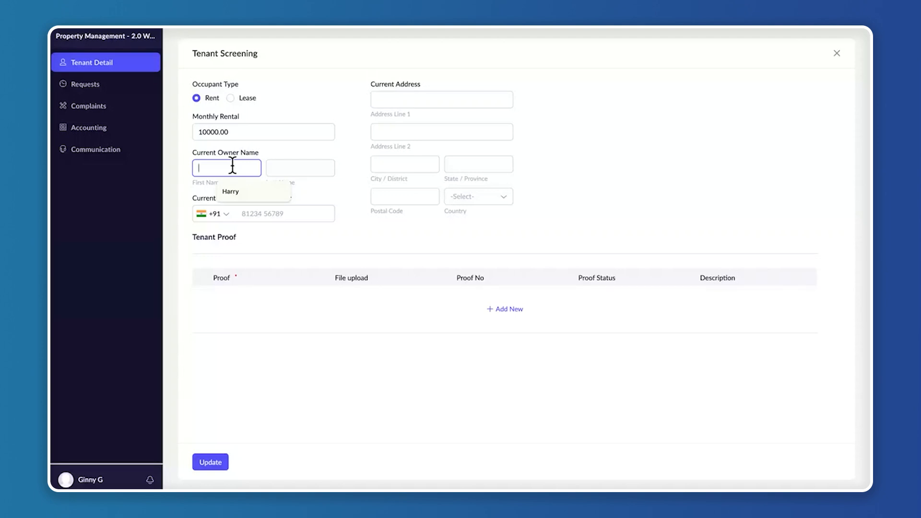
{"action": "type", "text": "Harry"}
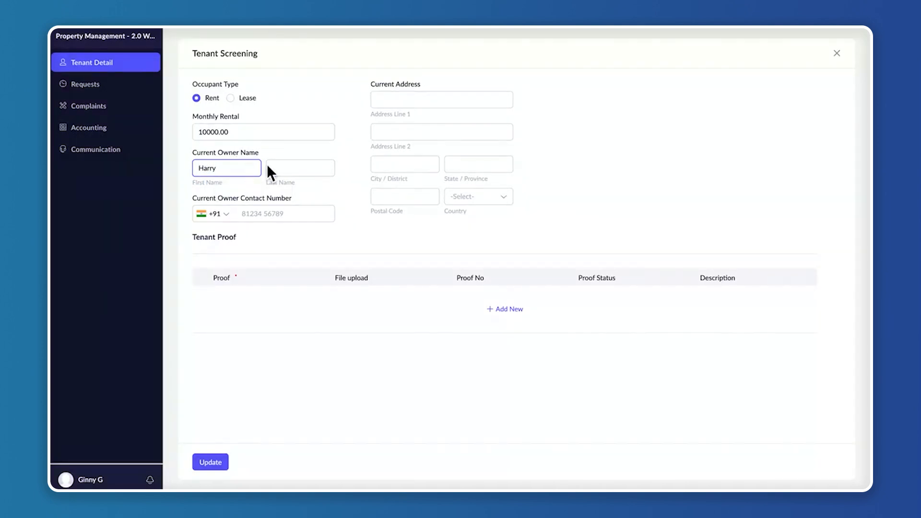
{"action": "left_click", "coordinate": [302, 166]}
{"action": "type", "text": "P"}
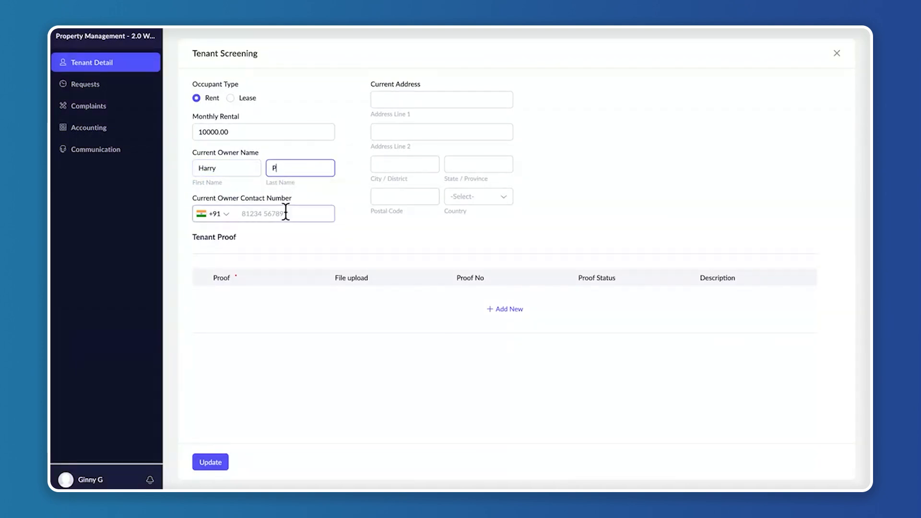
{"action": "left_click", "coordinate": [286, 211]}
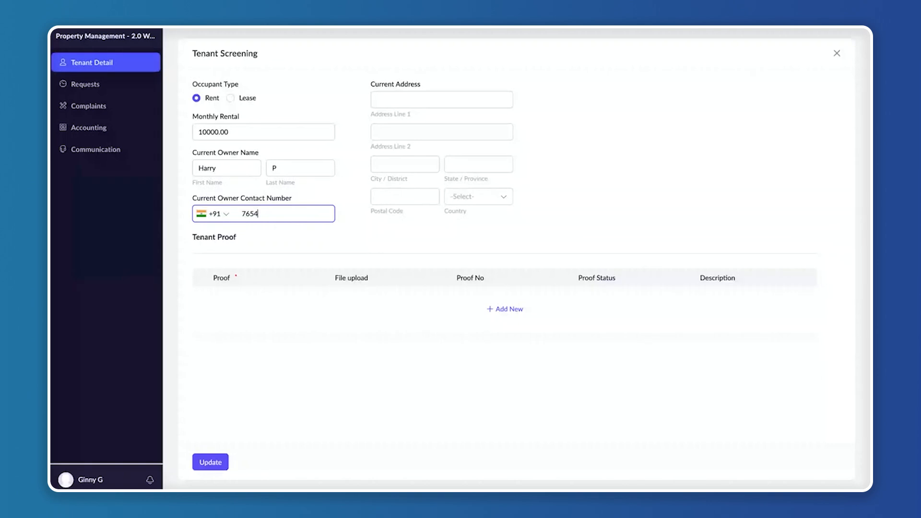
Fill in the current address in the tenant screening form, including street, city, state, postal code and country
{"action": "left_click", "coordinate": [438, 99]}
{"action": "left_click", "coordinate": [442, 120]}
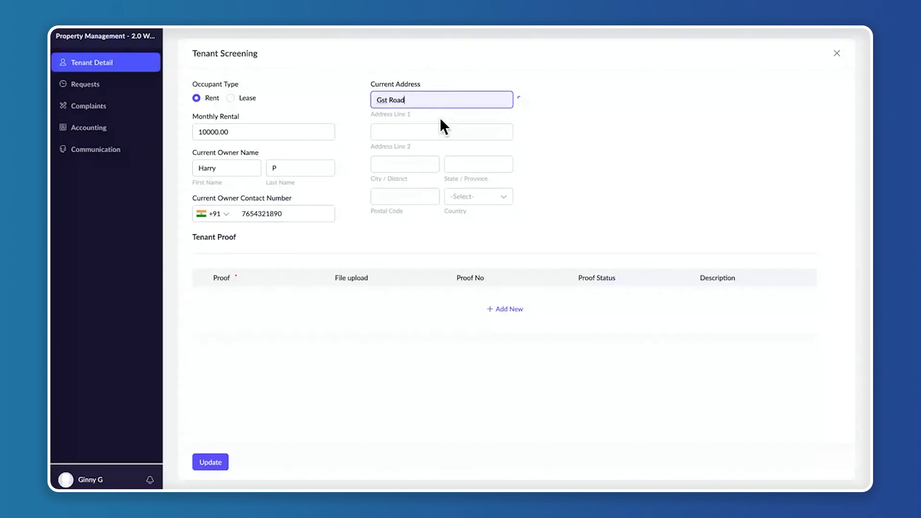
{"action": "left_click", "coordinate": [406, 158]}
{"action": "type", "text": "Ch"}
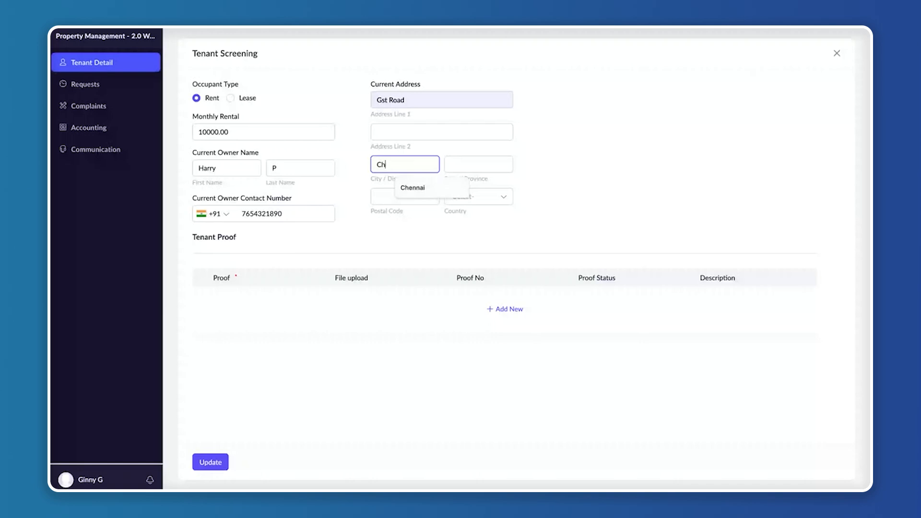
{"action": "type", "text": "ennai"}
{"action": "left_click", "coordinate": [496, 168]}
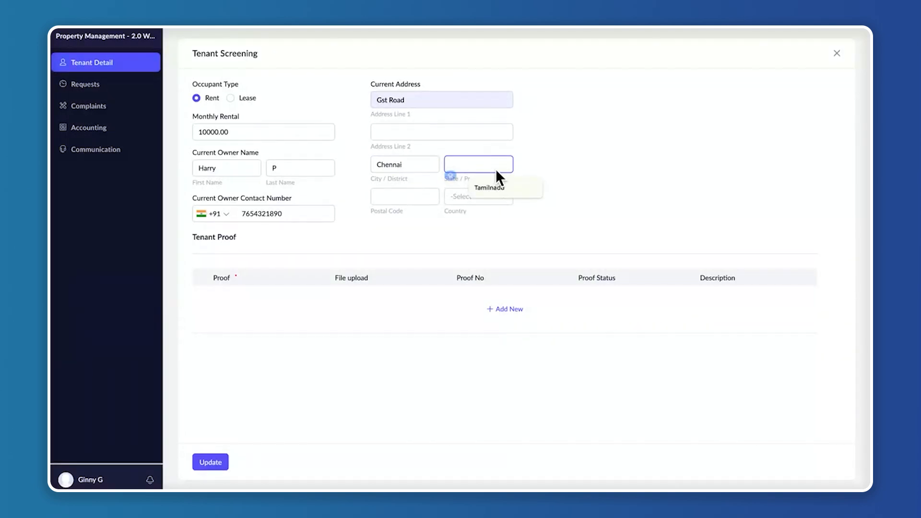
{"action": "left_click", "coordinate": [499, 187]}
{"action": "left_click", "coordinate": [401, 197]}
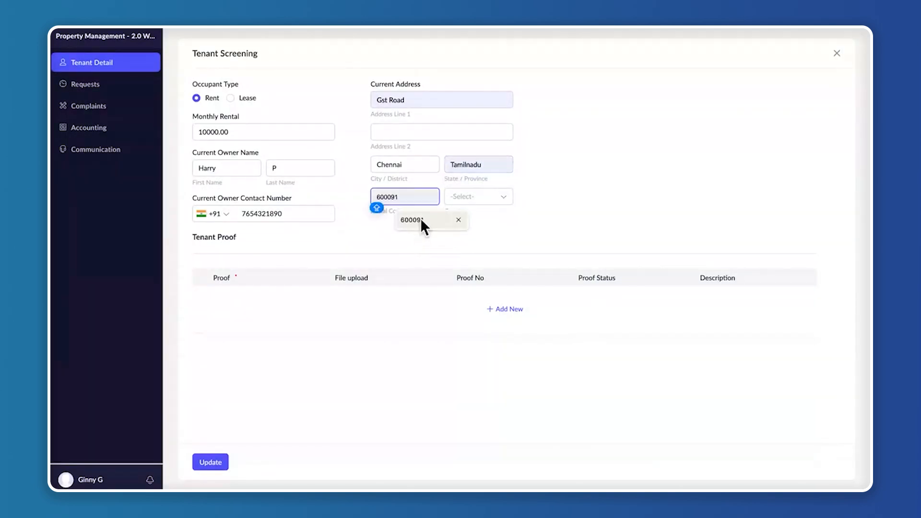
{"action": "left_click", "coordinate": [420, 219]}
{"action": "left_click", "coordinate": [478, 196]}
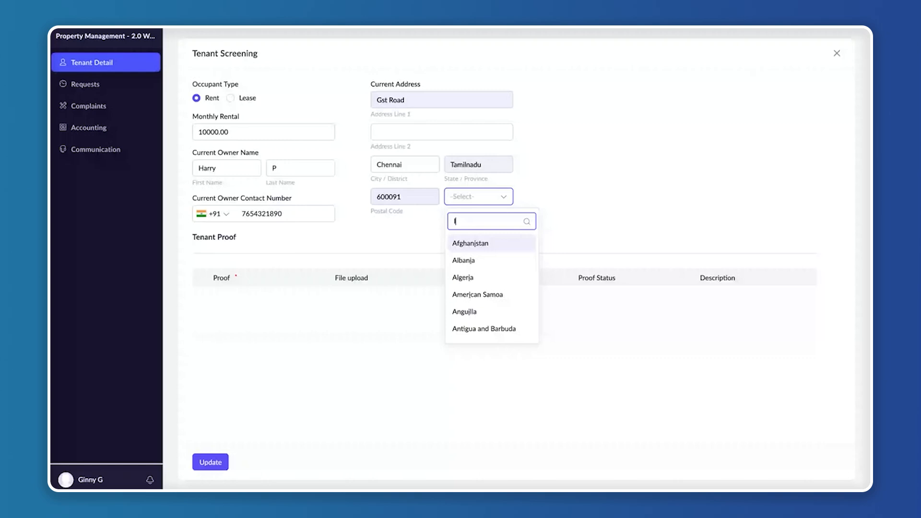
{"action": "type", "text": "India"}
{"action": "left_click", "coordinate": [469, 268]}
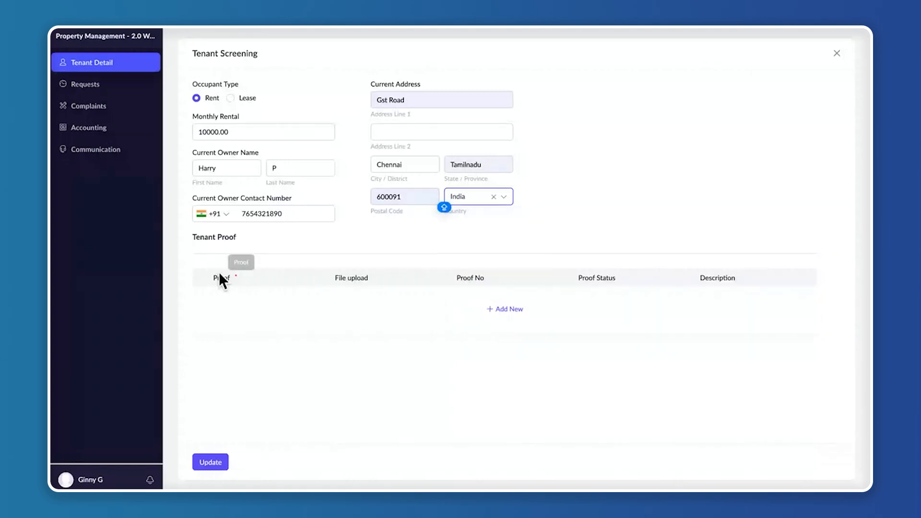
Add an Aadhar entry to the tenant proofs and upload aadhar new.pdf from the Proof folder
{"action": "left_click_drag", "start_coordinate": [200, 249], "coordinate": [255, 238]}
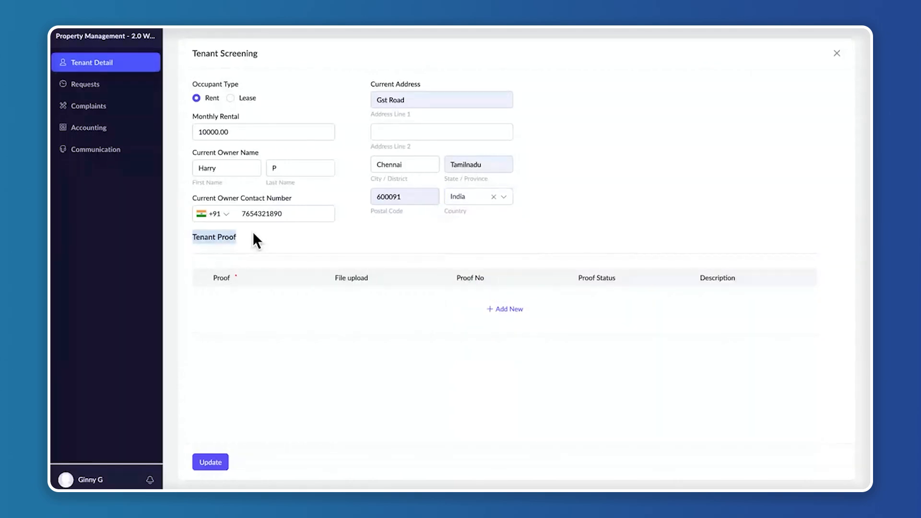
{"action": "left_click", "coordinate": [510, 310]}
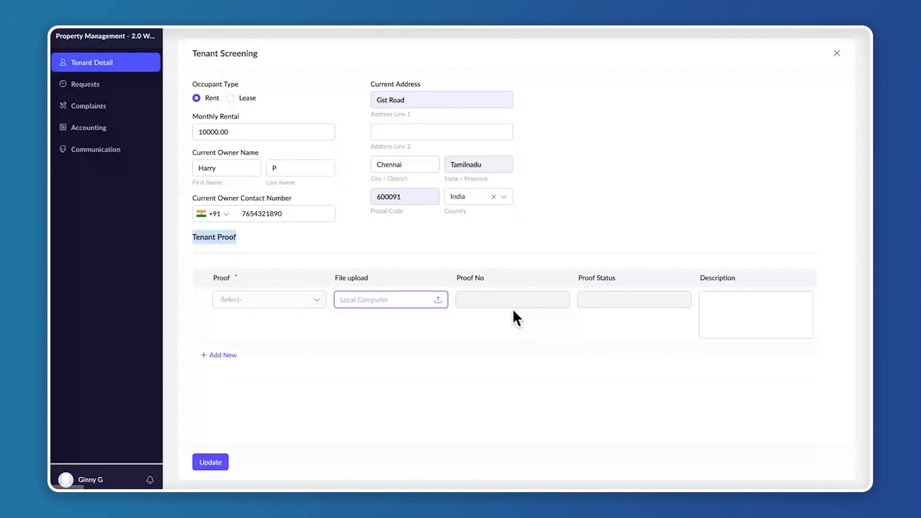
{"action": "left_click", "coordinate": [294, 300]}
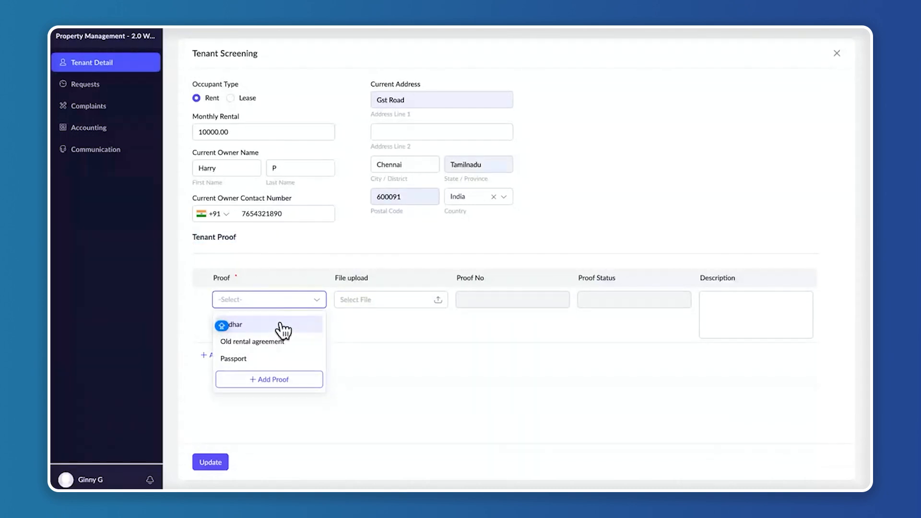
{"action": "left_click", "coordinate": [283, 326]}
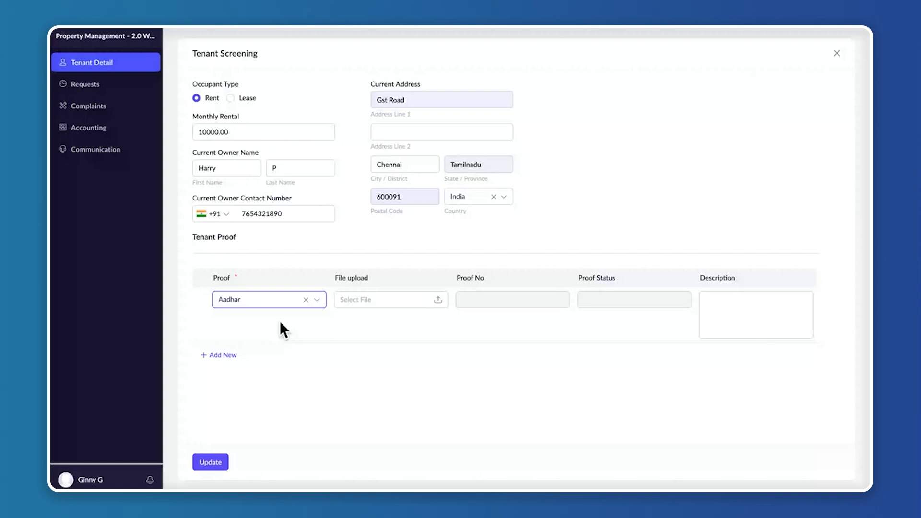
{"action": "left_click", "coordinate": [437, 301]}
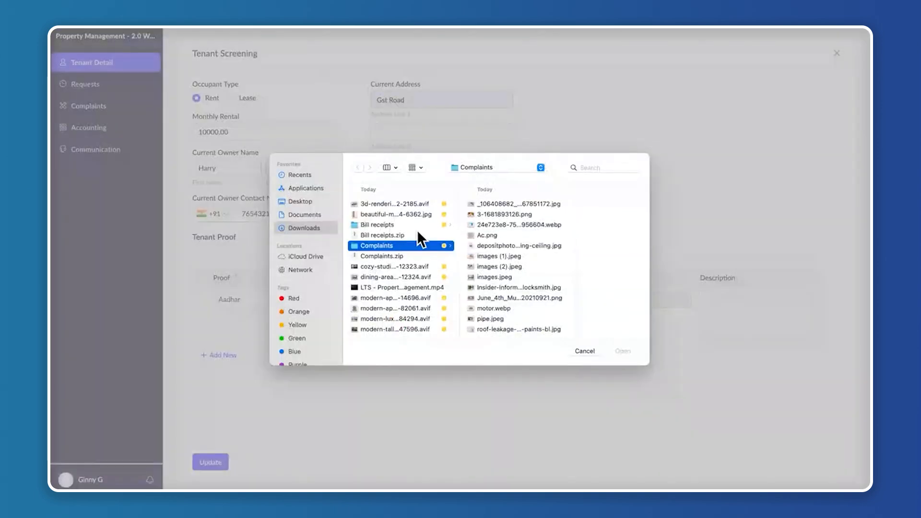
{"action": "scroll", "coordinate": [401, 290], "scroll_direction": "down", "scroll_amount": 10}
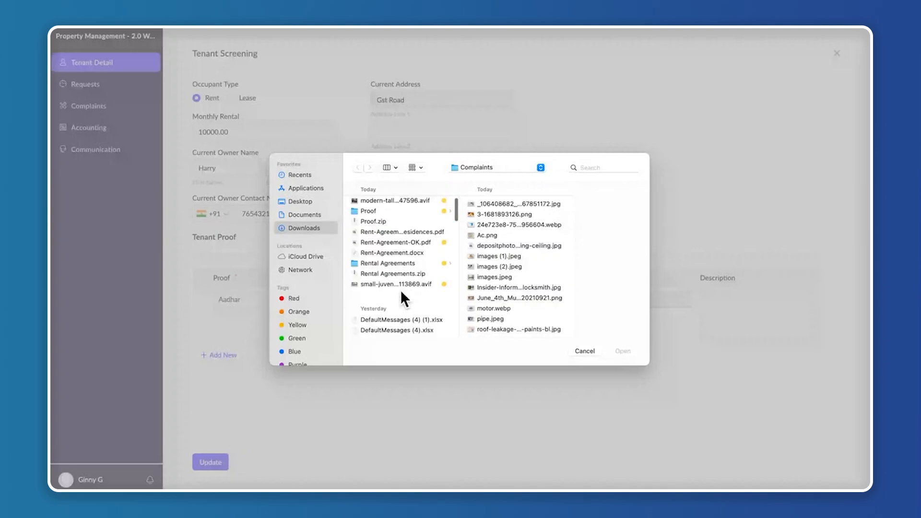
{"action": "scroll", "coordinate": [401, 255], "scroll_direction": "up", "scroll_amount": 2}
{"action": "left_click", "coordinate": [397, 234]}
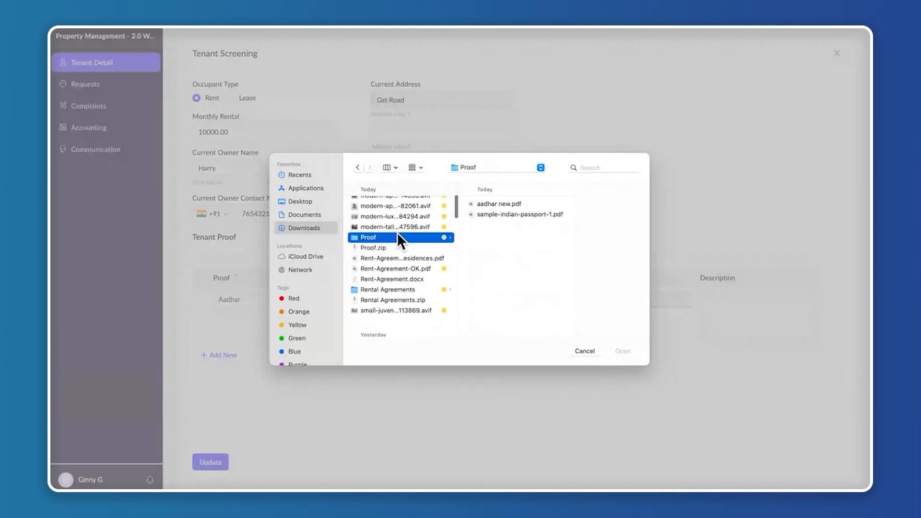
{"action": "left_click", "coordinate": [507, 207]}
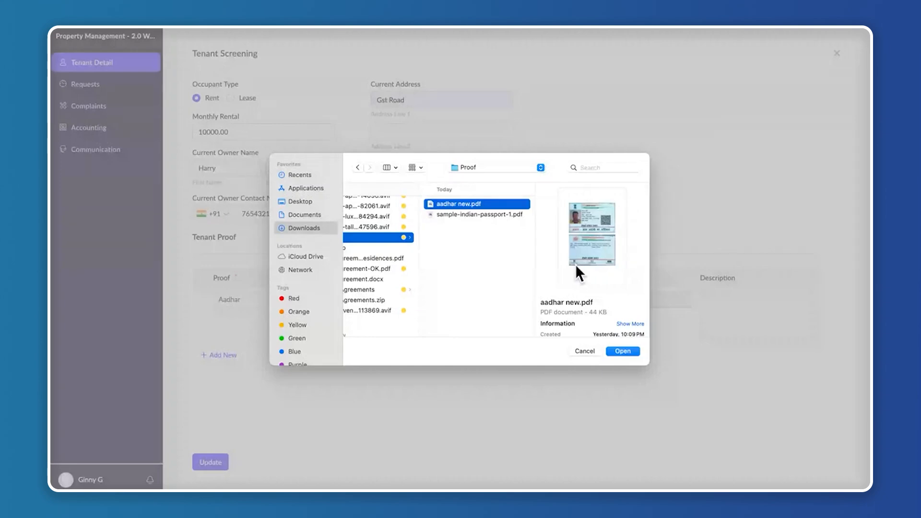
{"action": "left_click", "coordinate": [623, 351]}
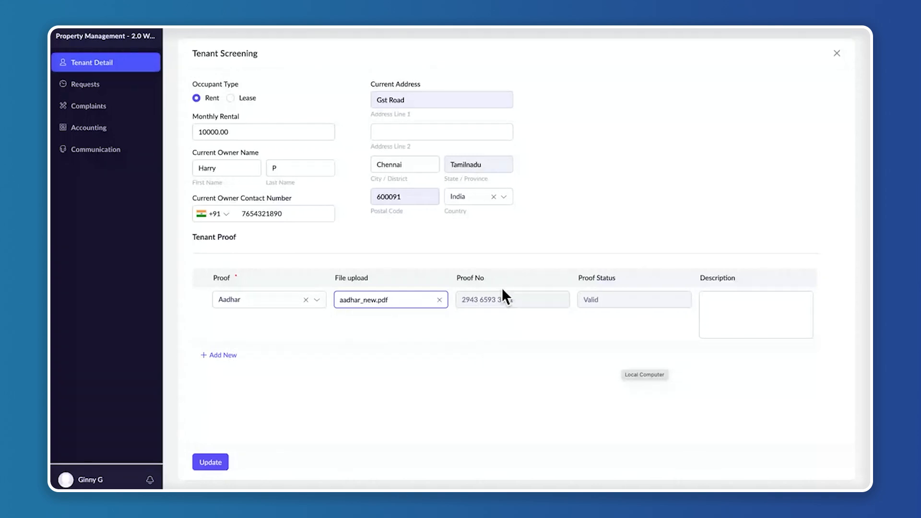
Add a Passport proof with the file sample-indian-passport-1.pdf and submit the screening update
{"action": "left_click", "coordinate": [223, 356]}
{"action": "left_click", "coordinate": [268, 356]}
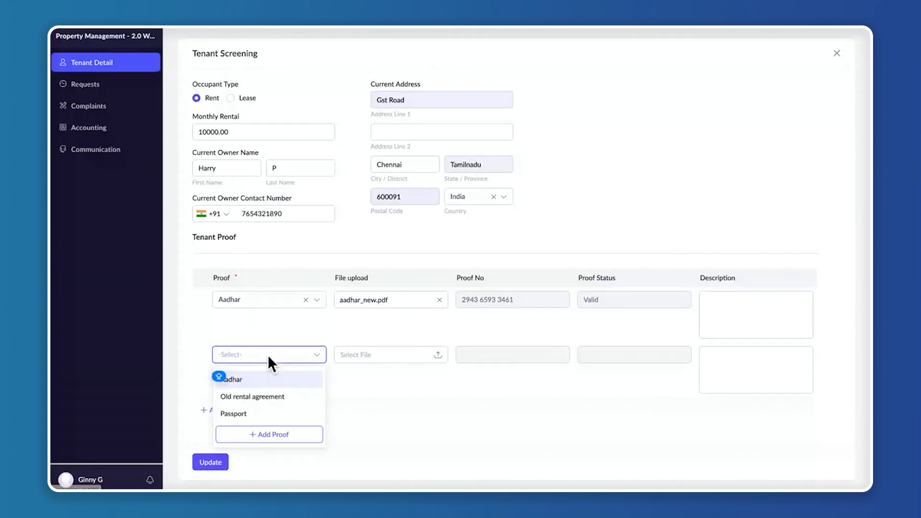
{"action": "left_click", "coordinate": [233, 414]}
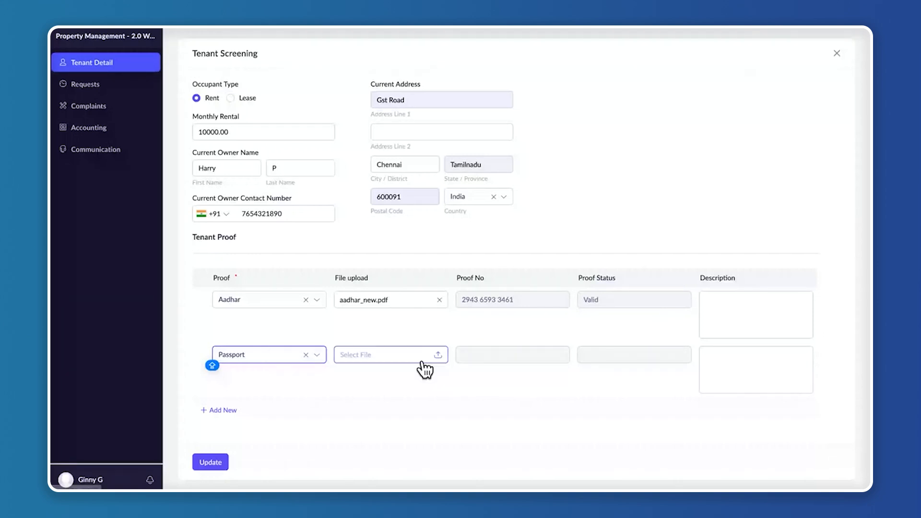
{"action": "left_click", "coordinate": [425, 369]}
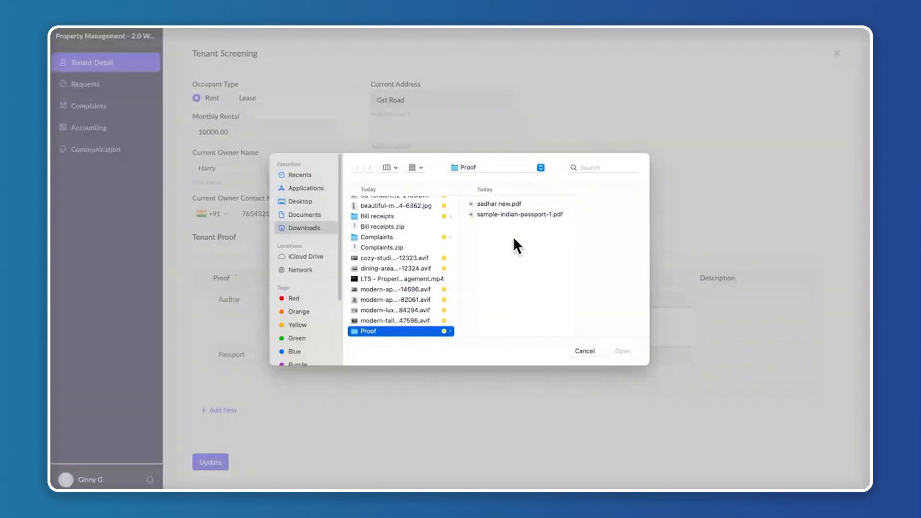
{"action": "left_click", "coordinate": [520, 213]}
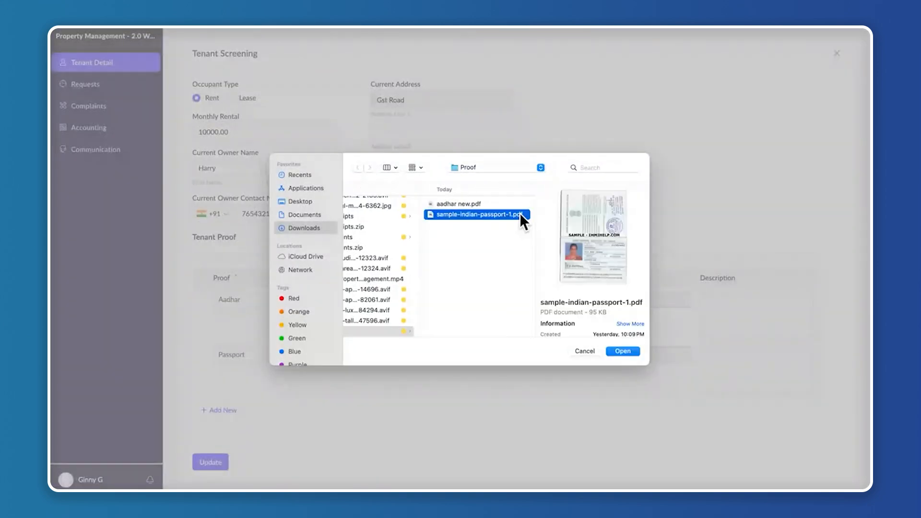
{"action": "left_click", "coordinate": [623, 351]}
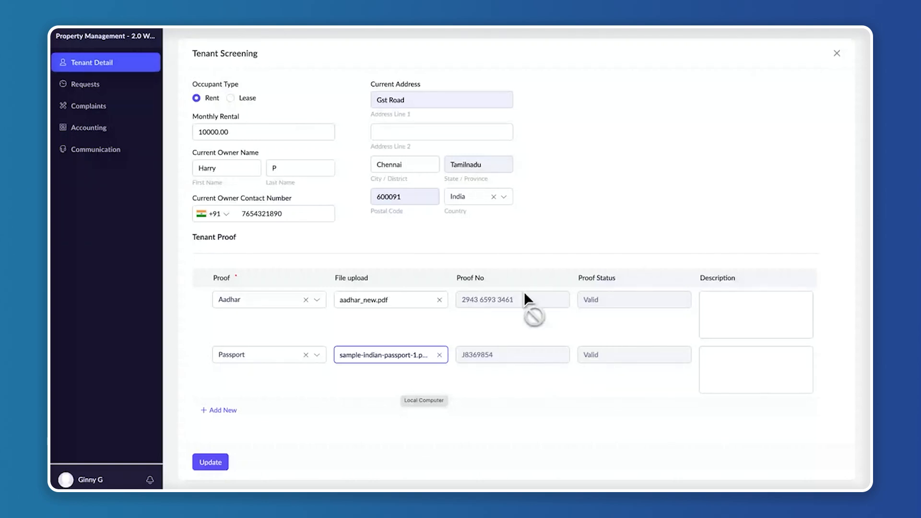
{"action": "left_click", "coordinate": [224, 465]}
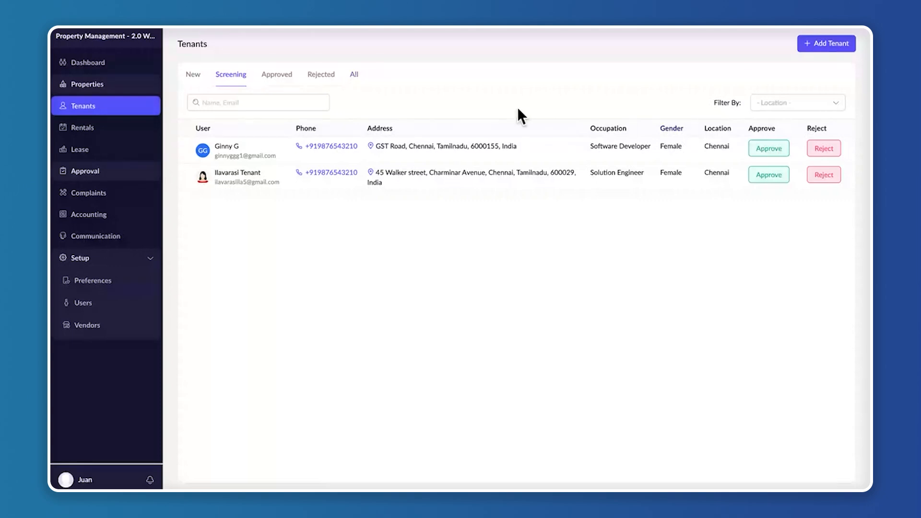
Open the new tenant's record from the manager's screening list, review the screening details and proofs, and approve the tenant
{"action": "left_click", "coordinate": [479, 158]}
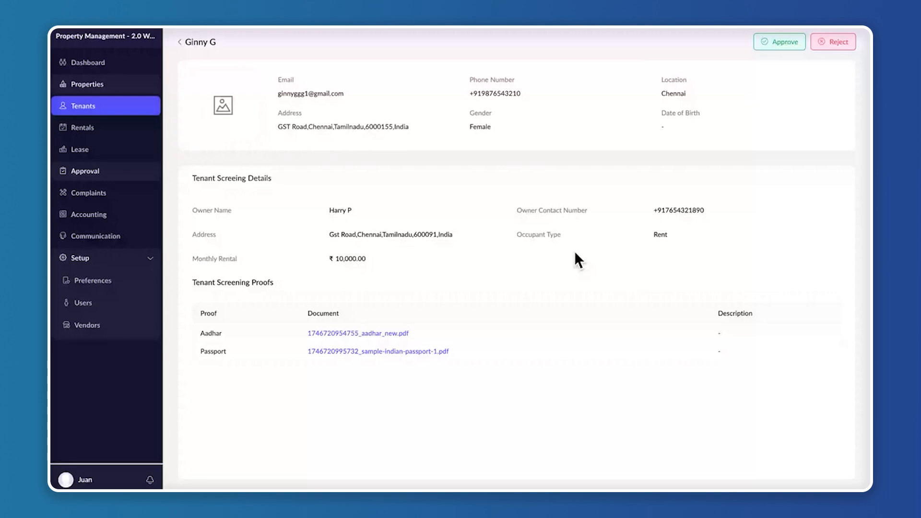
{"action": "left_click", "coordinate": [786, 42]}
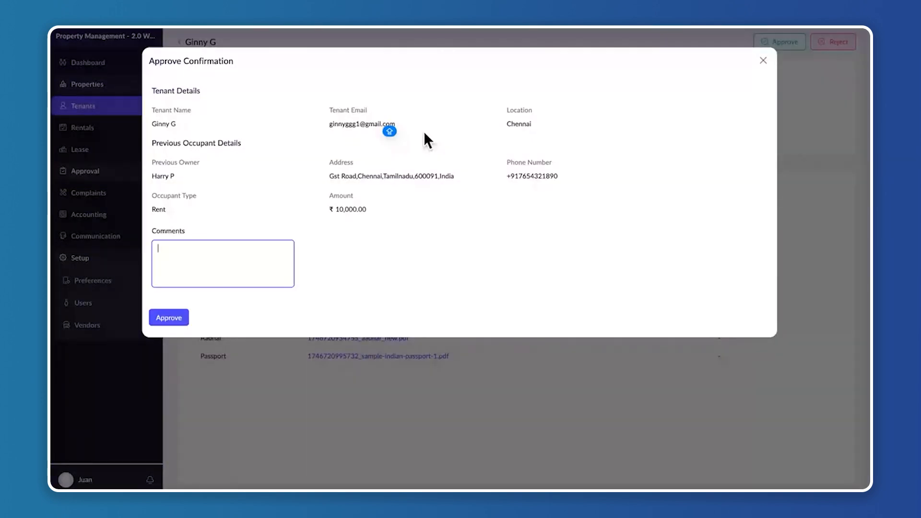
{"action": "left_click", "coordinate": [174, 320]}
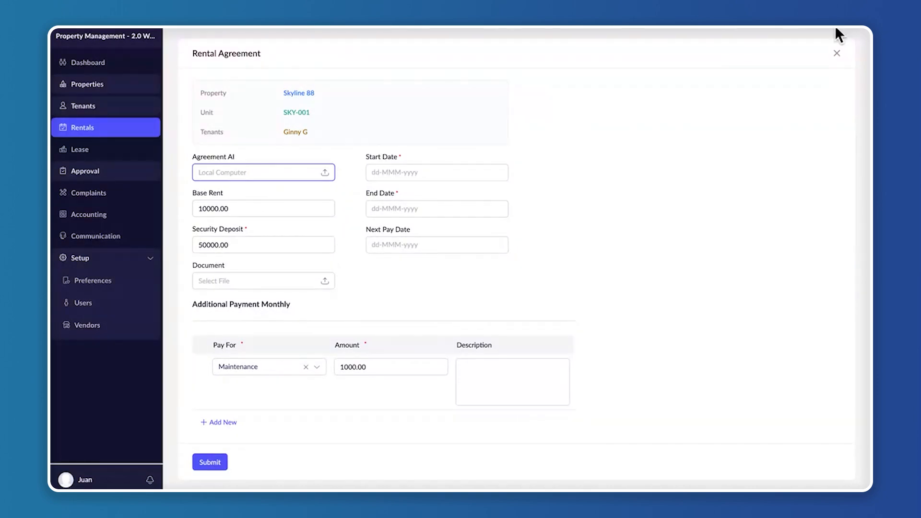
Close the prefilled Skyline 88 rental agreement and open a blank rental agreement from the Rentals list
{"action": "left_click", "coordinate": [836, 53]}
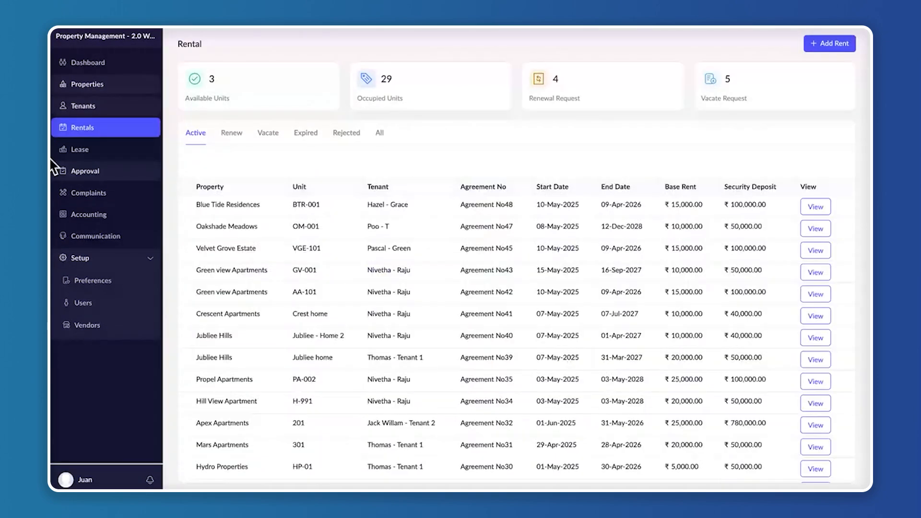
{"action": "left_click", "coordinate": [124, 128]}
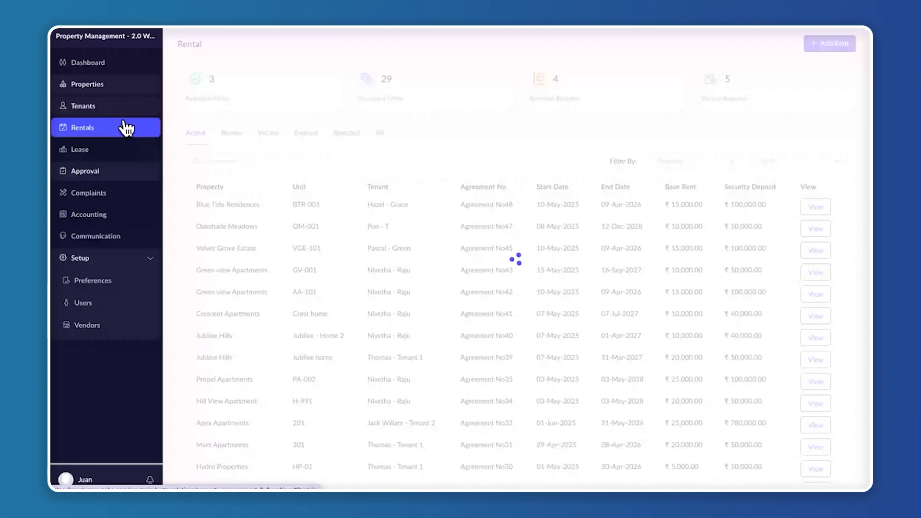
{"action": "left_click", "coordinate": [123, 127]}
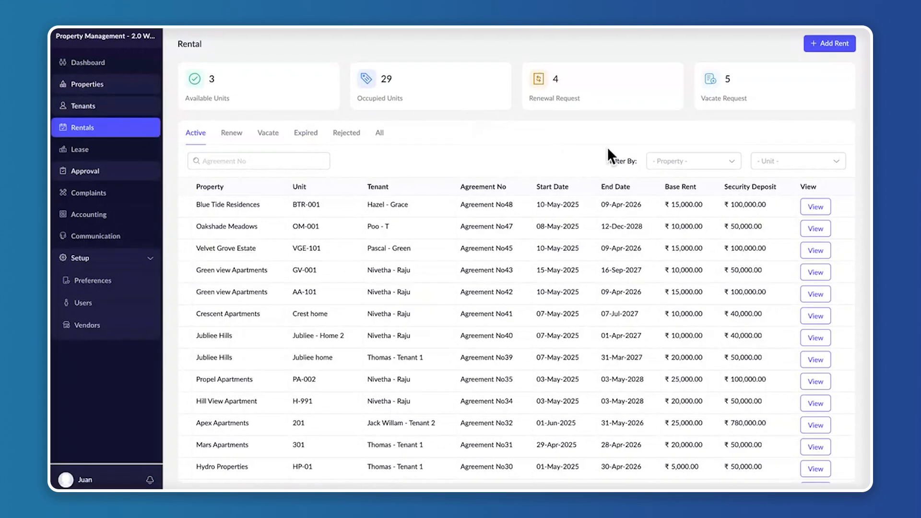
{"action": "left_click", "coordinate": [834, 45]}
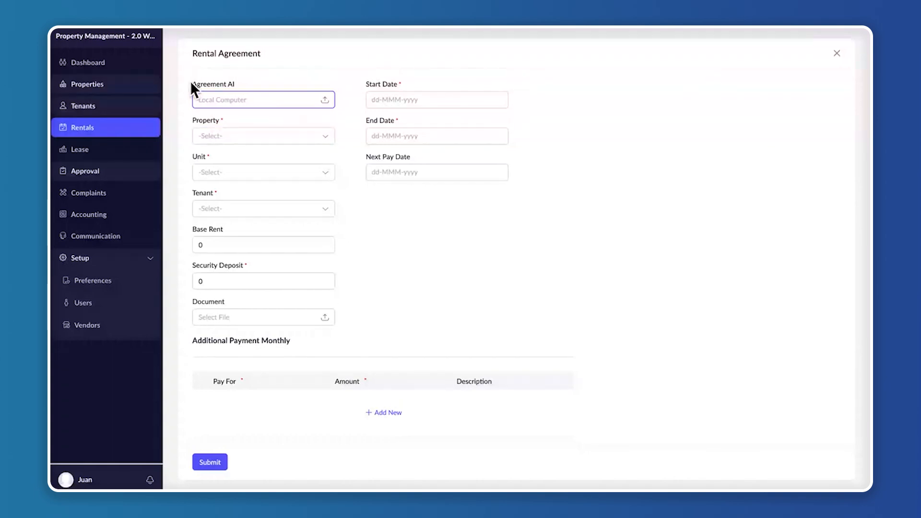
{"action": "left_click_drag", "start_coordinate": [191, 82], "coordinate": [235, 84]}
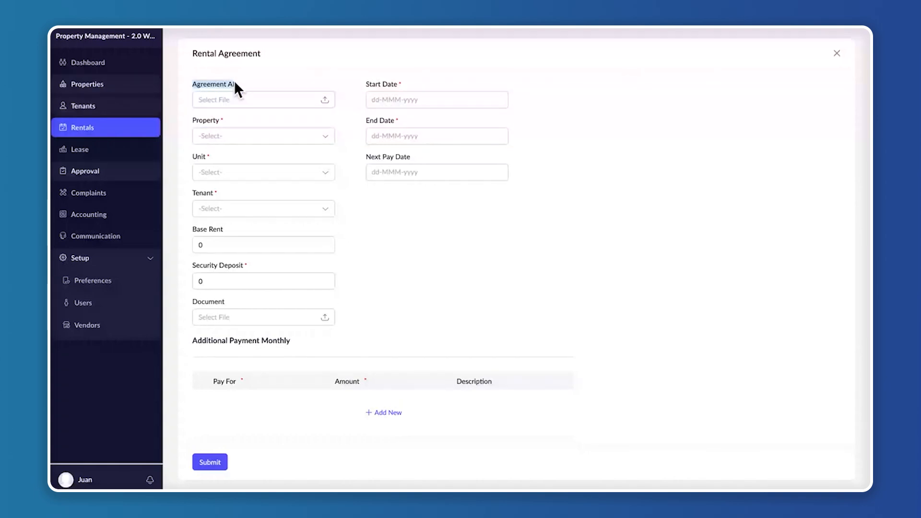
Read Rent-Agreement-SKY.pdf from the Downloads folder and upload it as the Agreement AI file of the rental agreement
{"action": "left_click", "coordinate": [488, 250]}
{"action": "left_click", "coordinate": [322, 101]}
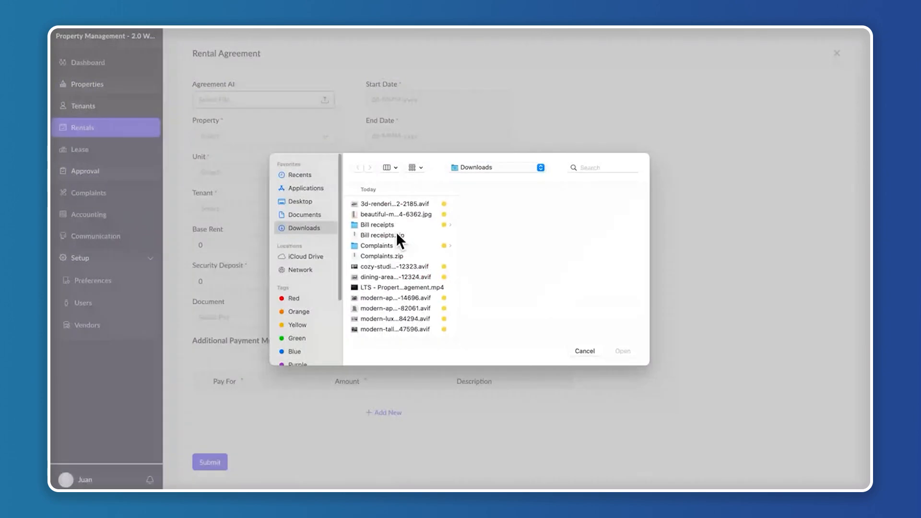
{"action": "scroll", "coordinate": [389, 271], "scroll_direction": "down", "scroll_amount": 5}
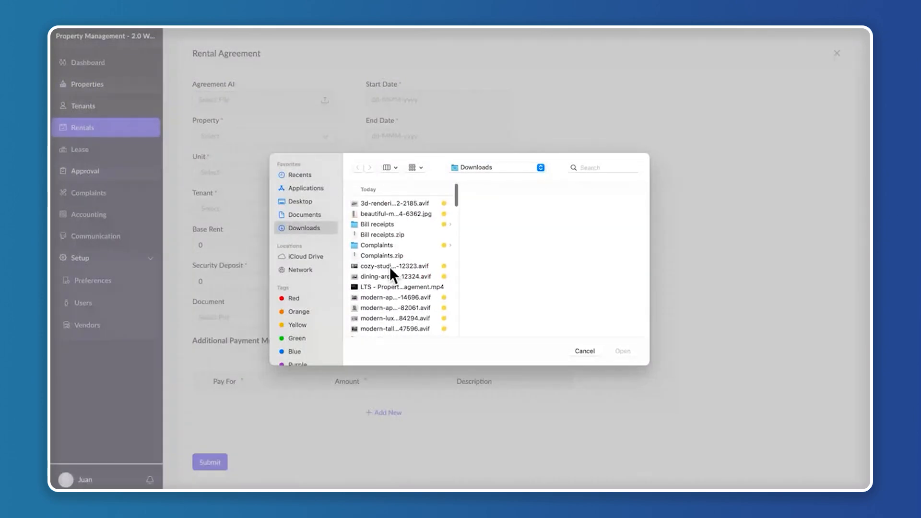
{"action": "left_click", "coordinate": [402, 272]}
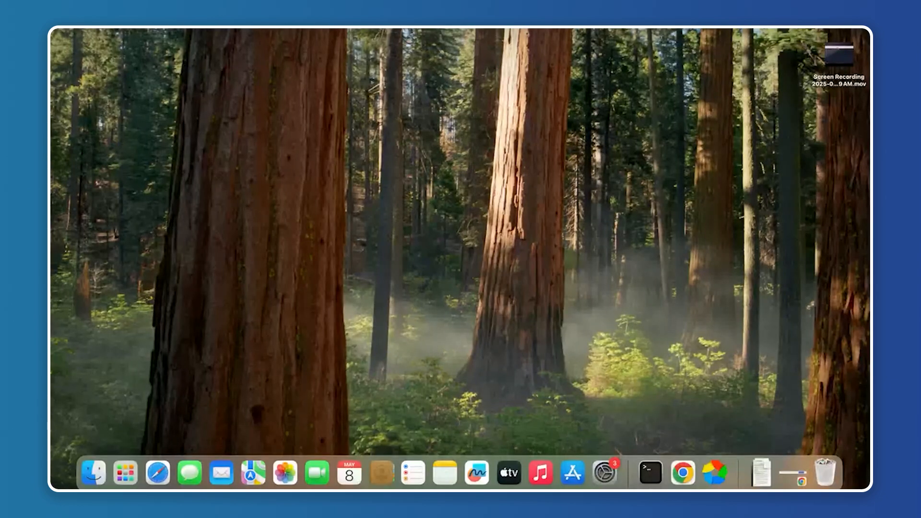
{"action": "left_click", "coordinate": [102, 472]}
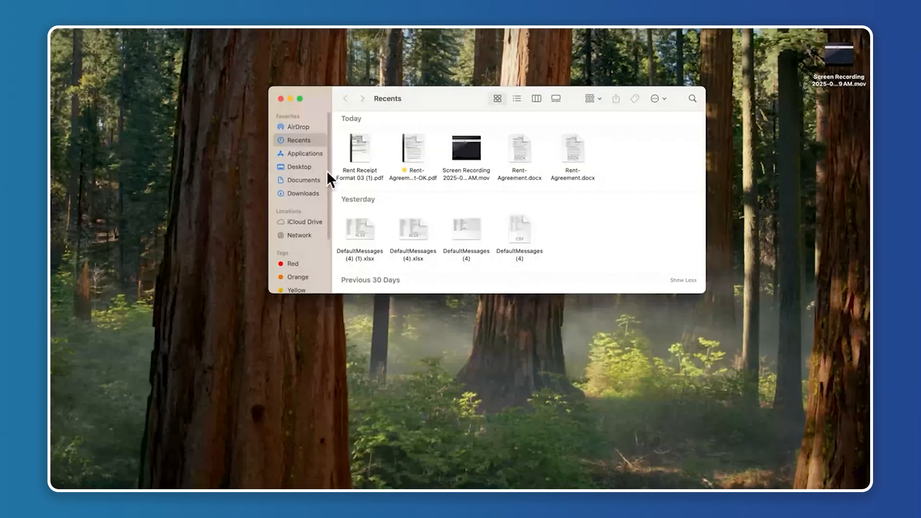
{"action": "left_click", "coordinate": [301, 194]}
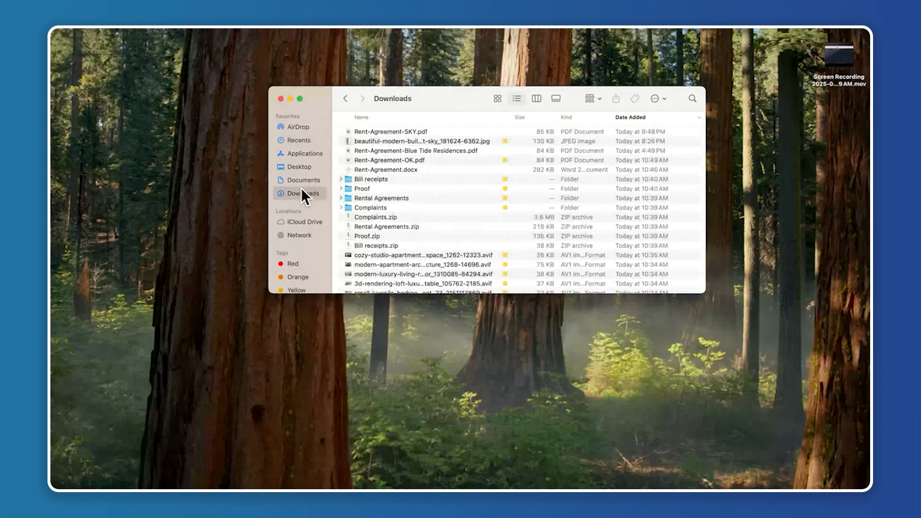
{"action": "double_click", "coordinate": [406, 132]}
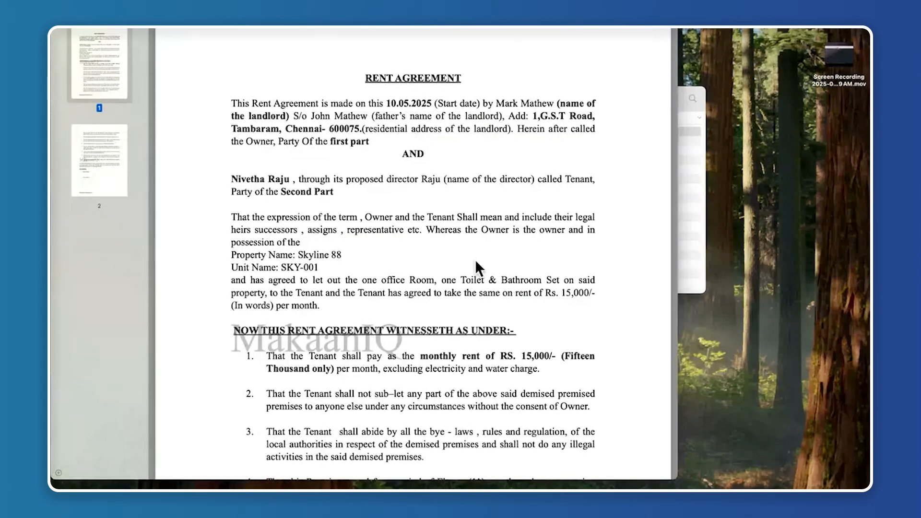
{"action": "key", "text": "super+w"}
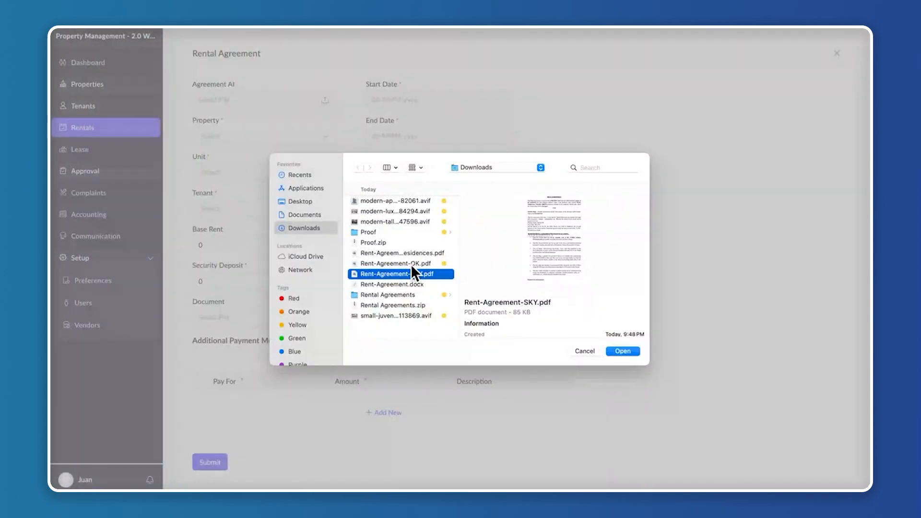
{"action": "left_click", "coordinate": [625, 352]}
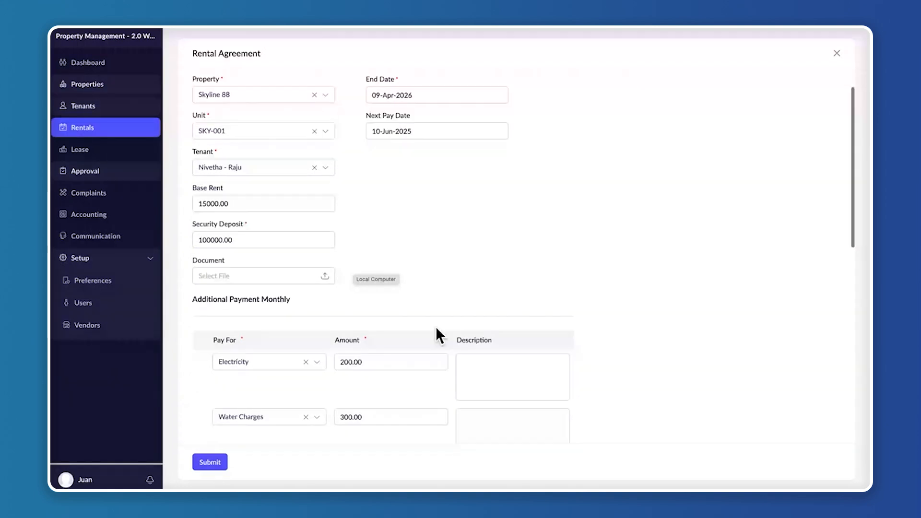
Review the agreement details filled in from the PDF and replace the selected tenant with the newly approved tenant
{"action": "scroll", "coordinate": [211, 269], "scroll_direction": "down", "scroll_amount": 1}
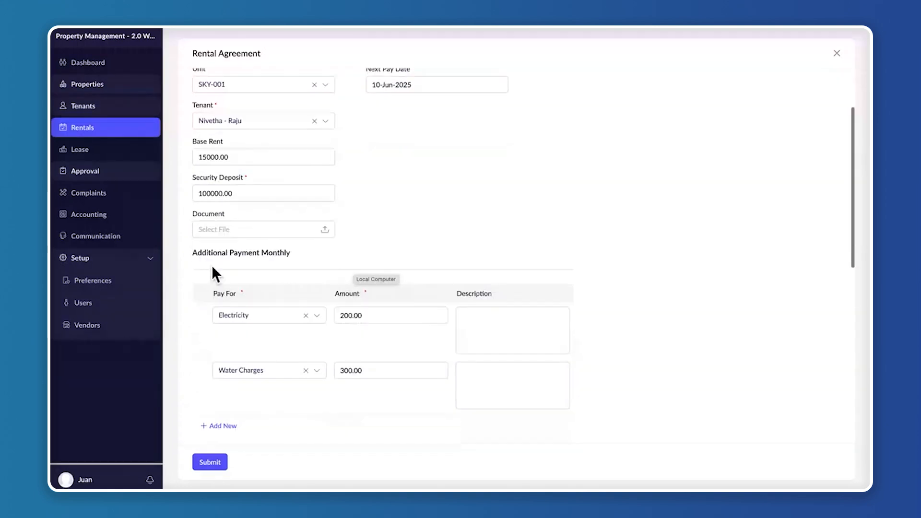
{"action": "scroll", "coordinate": [409, 284], "scroll_direction": "down", "scroll_amount": 3}
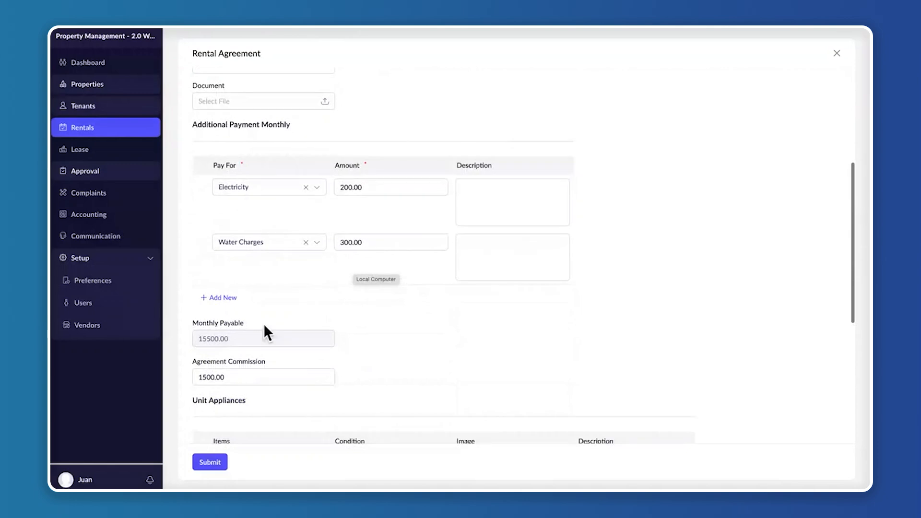
{"action": "scroll", "coordinate": [321, 369], "scroll_direction": "down", "scroll_amount": 2}
{"action": "scroll", "coordinate": [367, 330], "scroll_direction": "down", "scroll_amount": 3}
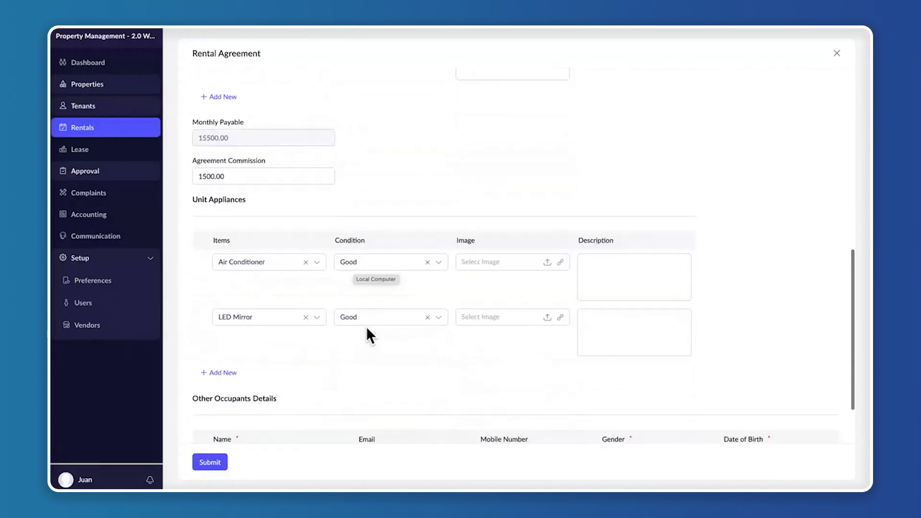
{"action": "scroll", "coordinate": [379, 300], "scroll_direction": "up", "scroll_amount": 7}
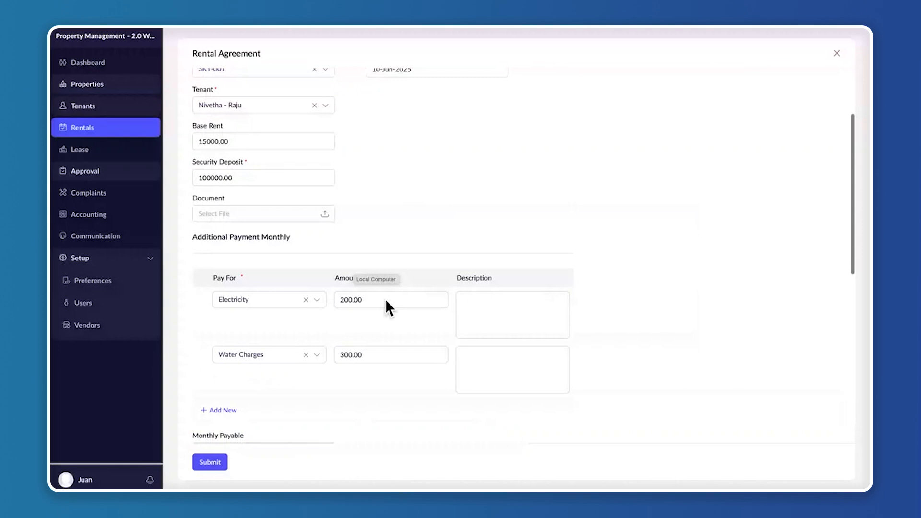
{"action": "scroll", "coordinate": [386, 303], "scroll_direction": "up", "scroll_amount": 3}
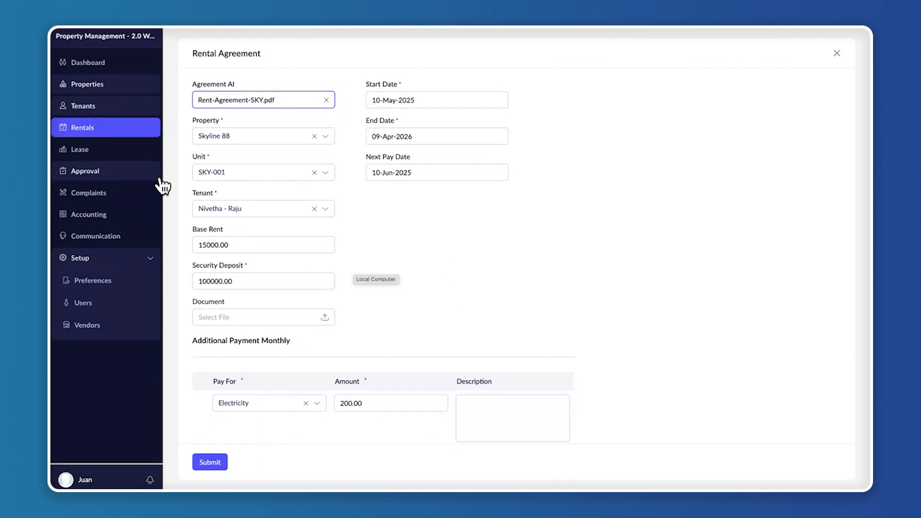
{"action": "right_click", "coordinate": [362, 290]}
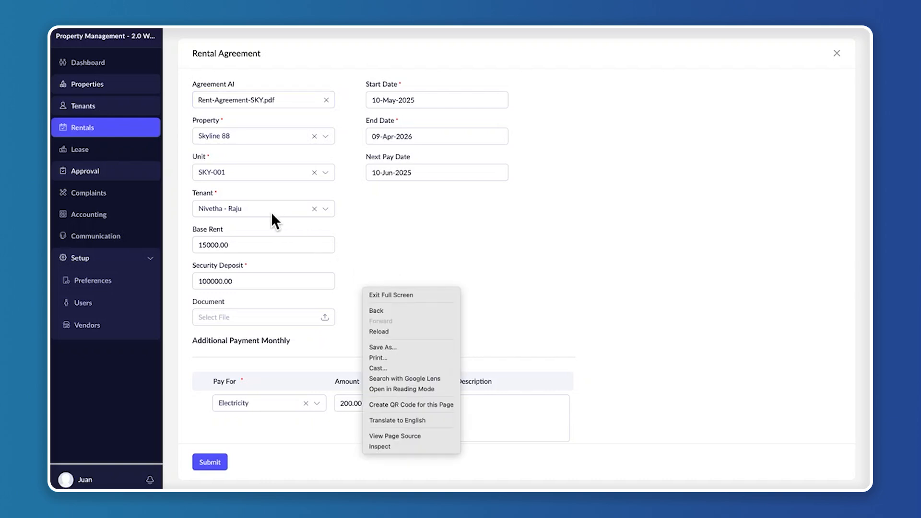
{"action": "left_click", "coordinate": [272, 213]}
{"action": "left_click", "coordinate": [274, 216]}
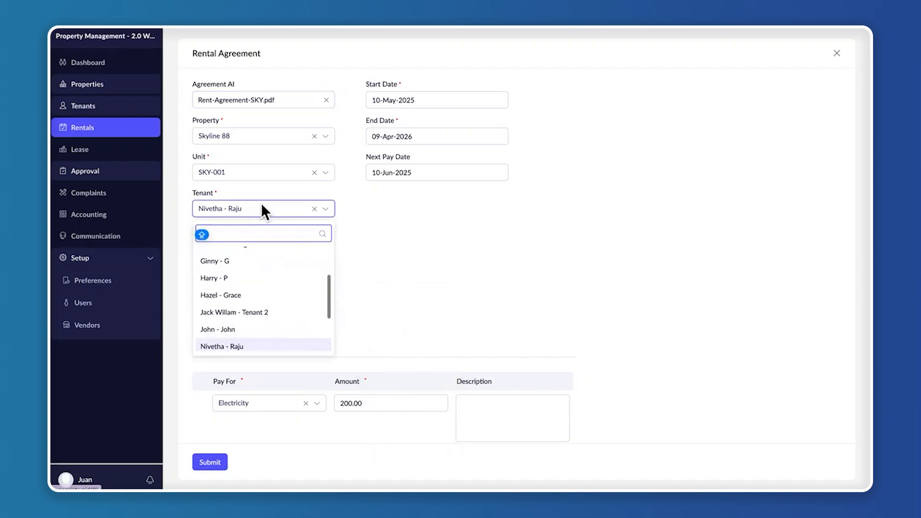
{"action": "left_click", "coordinate": [267, 268]}
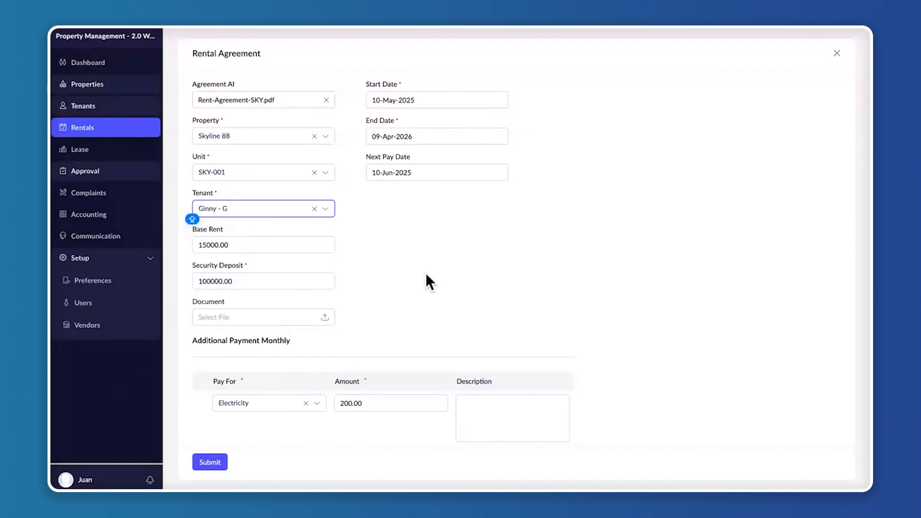
Add a row under Other Occupants Details and enter the occupant's first and last name
{"action": "scroll", "coordinate": [453, 289], "scroll_direction": "down", "scroll_amount": 10}
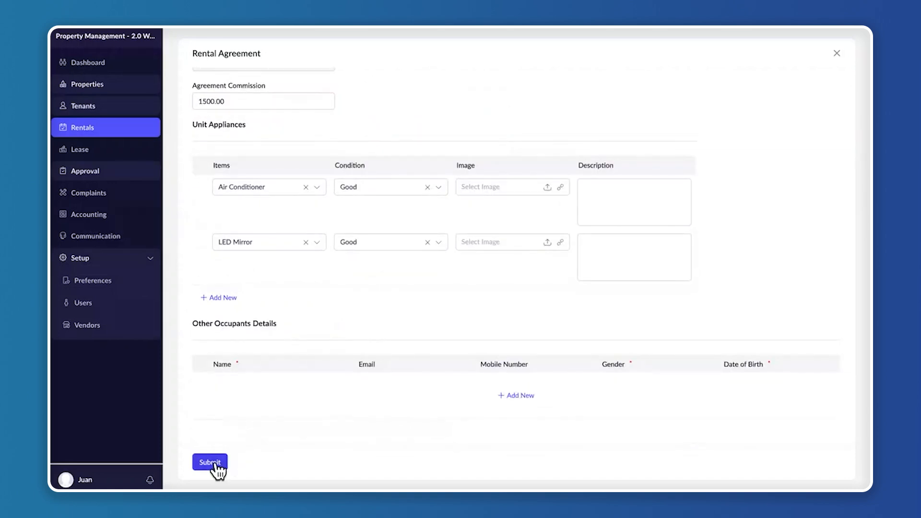
{"action": "left_click", "coordinate": [517, 396]}
{"action": "left_click", "coordinate": [244, 385]}
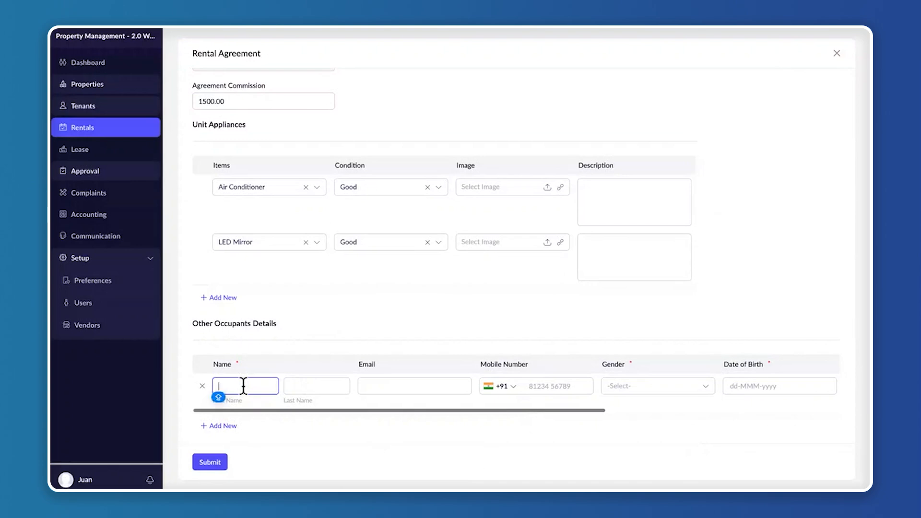
{"action": "type", "text": "H"}
{"action": "key", "text": "BackSpace"}
{"action": "type", "text": "Hazel"}
{"action": "left_click", "coordinate": [325, 386]}
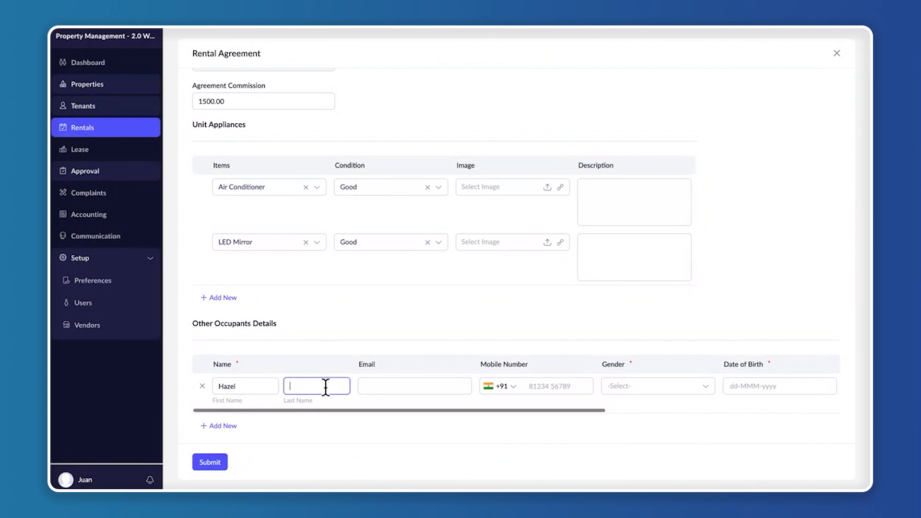
{"action": "type", "text": "G"}
Fill in the occupant's e-mail address and mobile number
{"action": "left_click", "coordinate": [383, 386]}
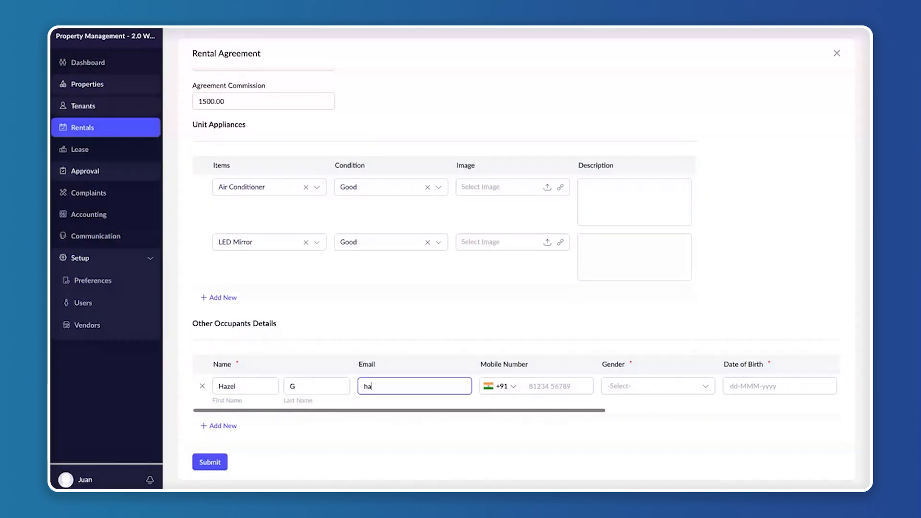
{"action": "left_click", "coordinate": [549, 386]}
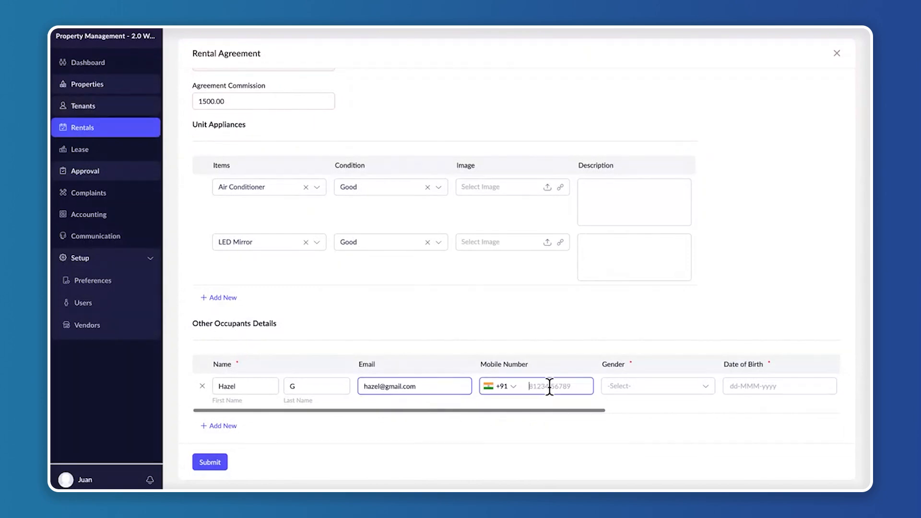
{"action": "type", "text": "87654"}
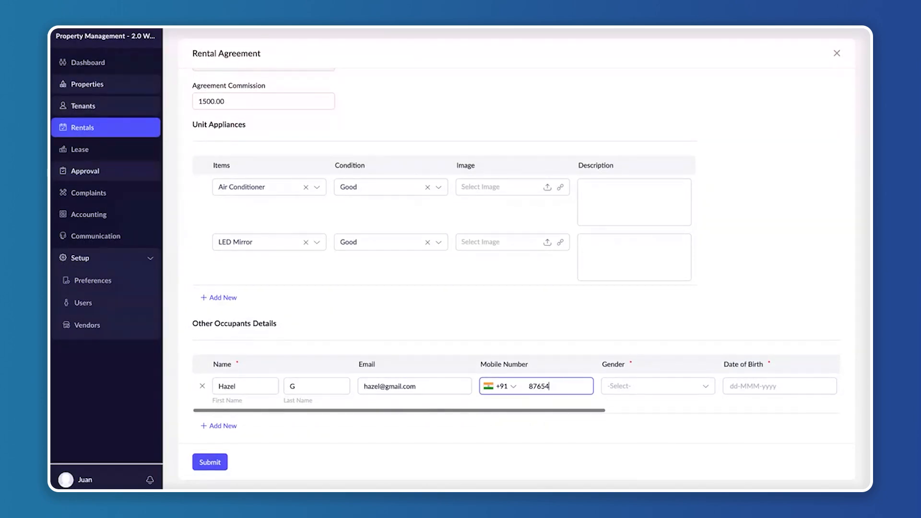
{"action": "type", "text": "32109"}
Set the occupant's gender to Female and pick the occupant's date of birth
{"action": "left_click", "coordinate": [644, 384]}
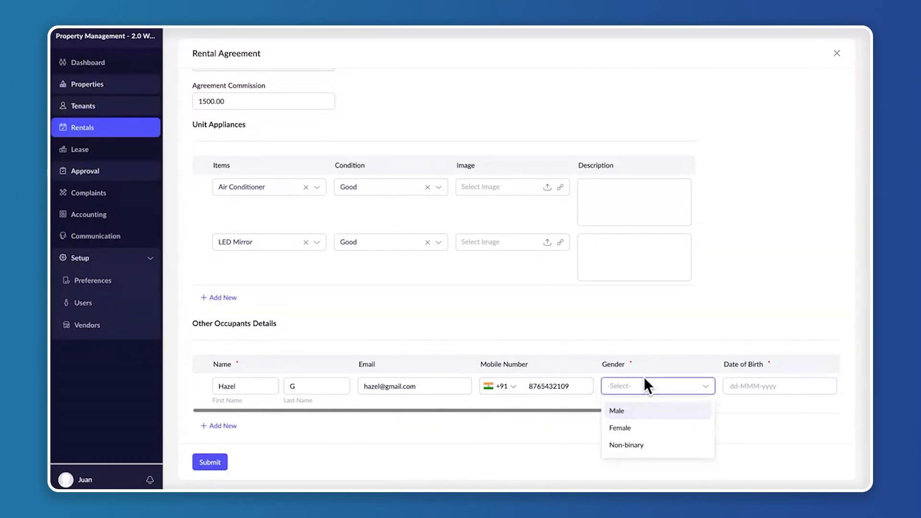
{"action": "left_click", "coordinate": [643, 428]}
{"action": "scroll", "coordinate": [649, 370], "scroll_direction": "right", "scroll_amount": 3}
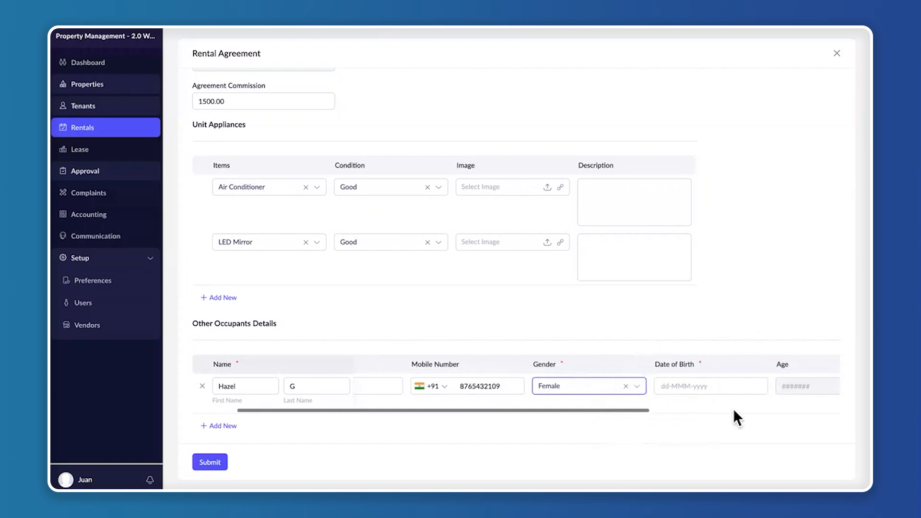
{"action": "left_click", "coordinate": [735, 390]}
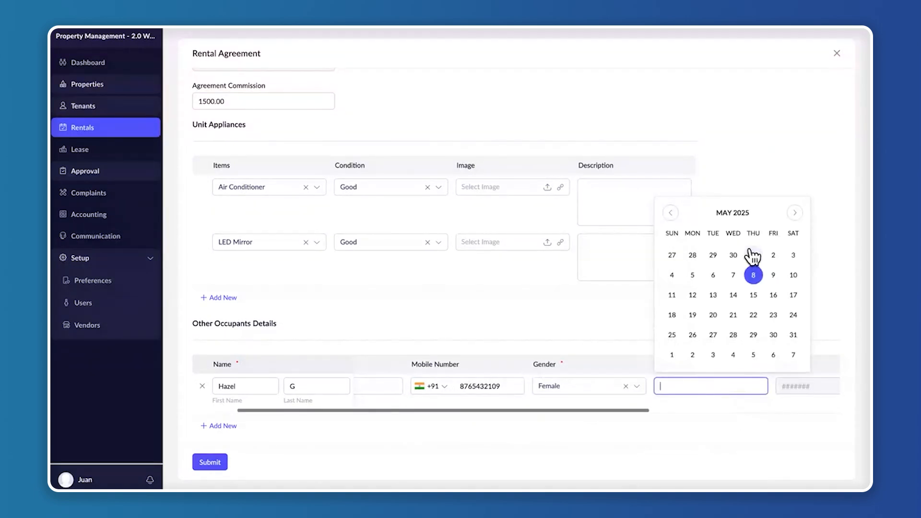
{"action": "left_click", "coordinate": [738, 216]}
{"action": "left_click", "coordinate": [738, 214]}
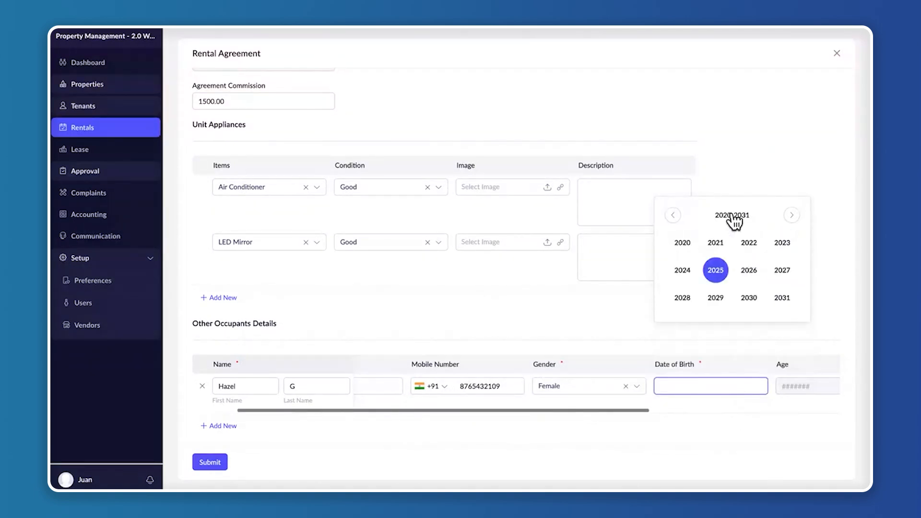
{"action": "left_click", "coordinate": [673, 215]}
{"action": "left_click", "coordinate": [673, 214]}
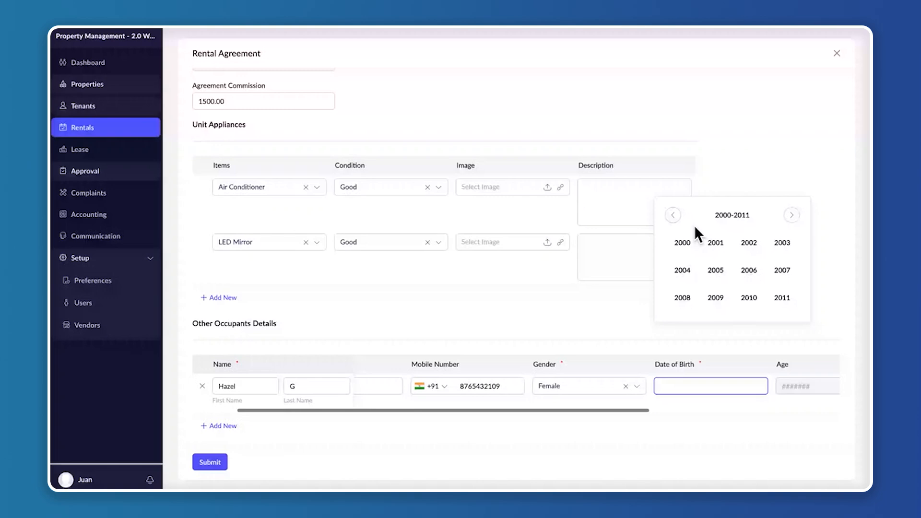
{"action": "left_click", "coordinate": [682, 241]}
{"action": "left_click", "coordinate": [728, 268]}
{"action": "left_click", "coordinate": [715, 274]}
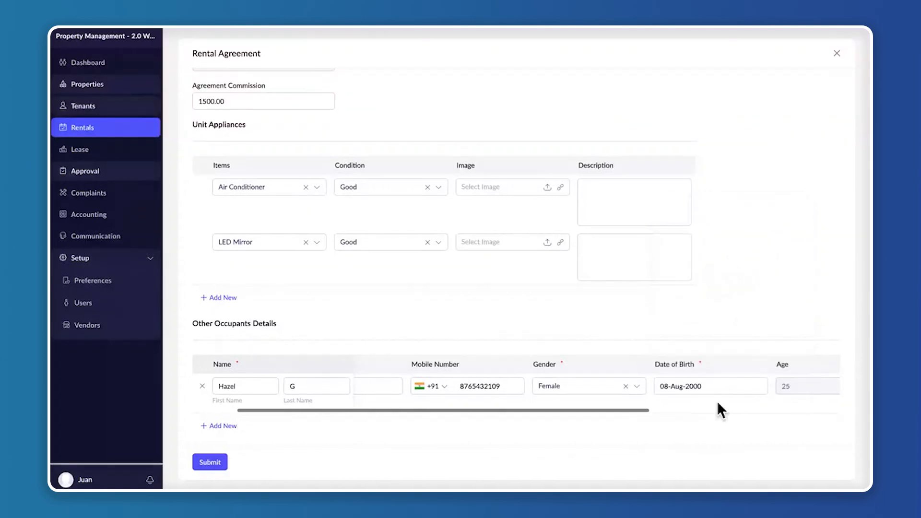
Set the occupant's occupation to Doctor and the relationship to Sister
{"action": "key", "text": "Tab"}
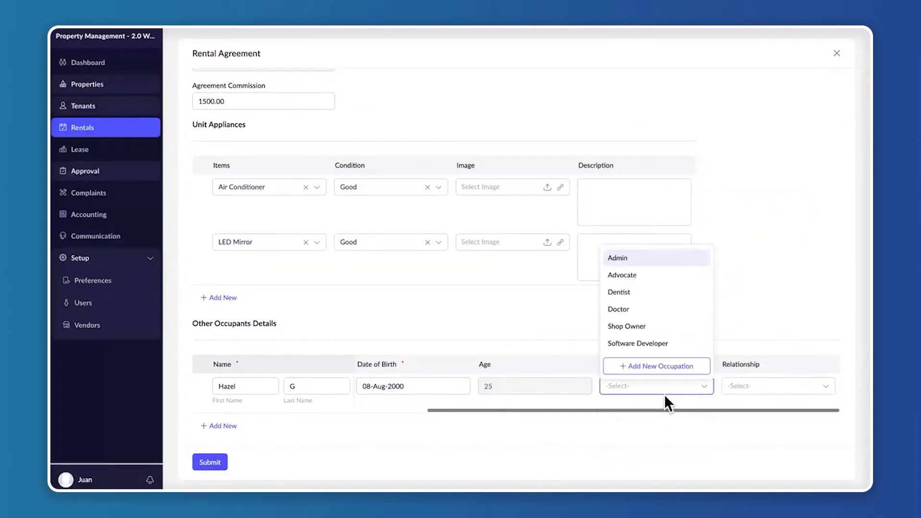
{"action": "scroll", "coordinate": [662, 321], "scroll_direction": "down", "scroll_amount": 1}
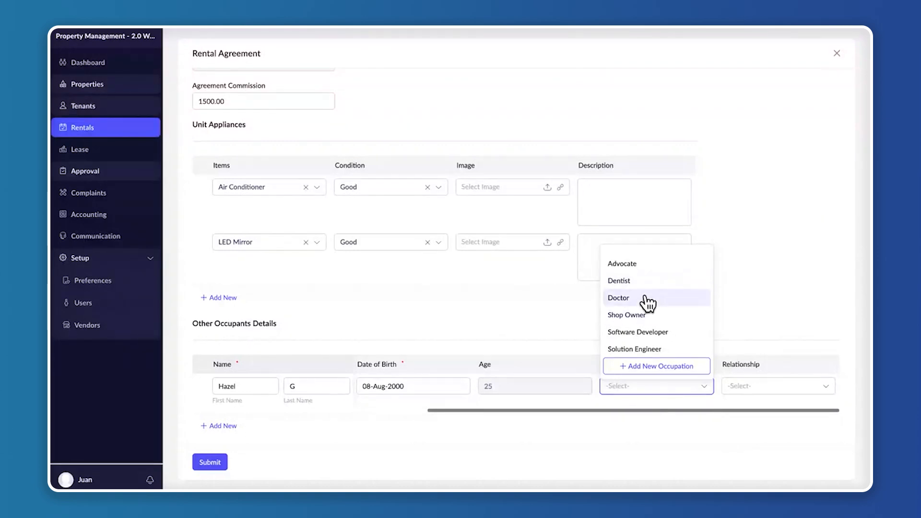
{"action": "left_click", "coordinate": [648, 303]}
{"action": "left_click", "coordinate": [760, 384]}
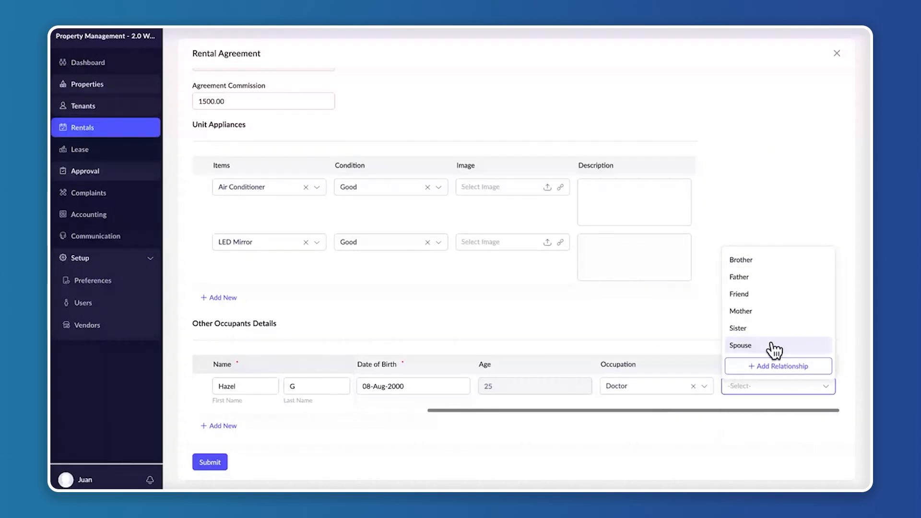
{"action": "left_click", "coordinate": [739, 328]}
Submit the Skyline 88 rental agreement and open the list of agreements awaiting approval
{"action": "left_click", "coordinate": [218, 462]}
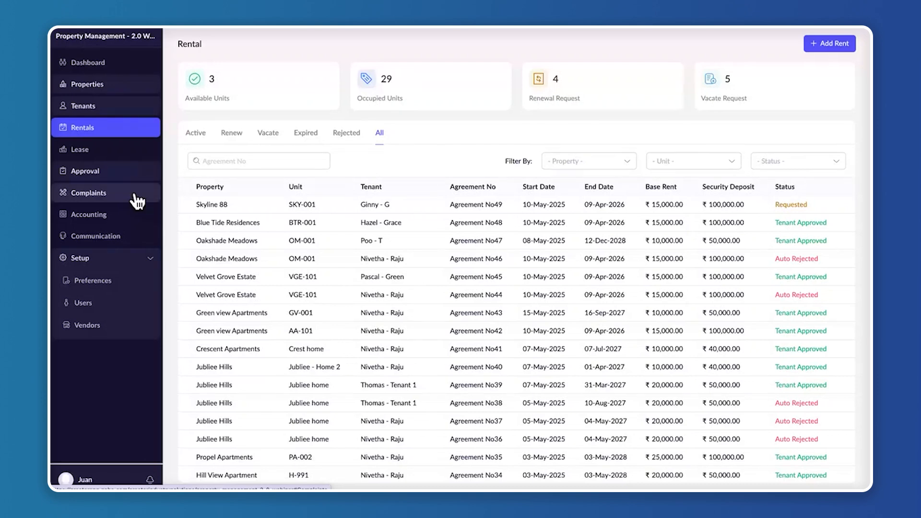
{"action": "left_click", "coordinate": [122, 176]}
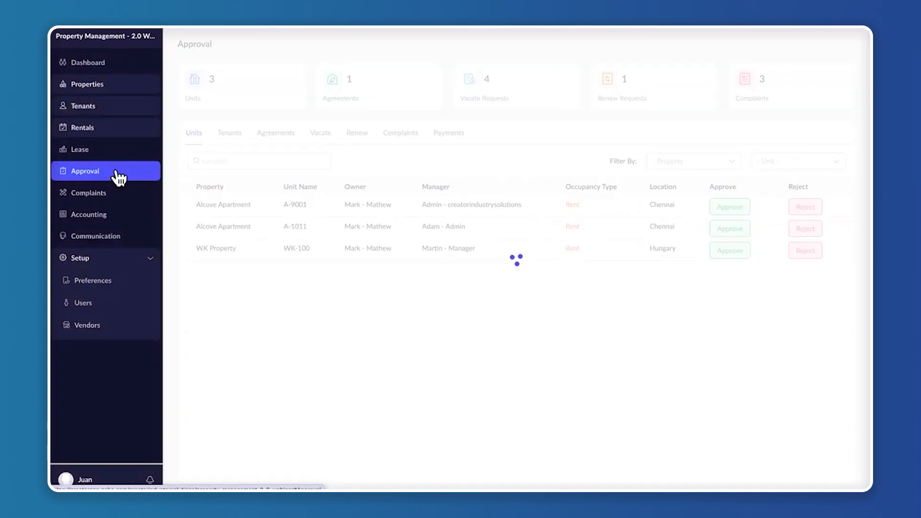
{"action": "left_click", "coordinate": [283, 139]}
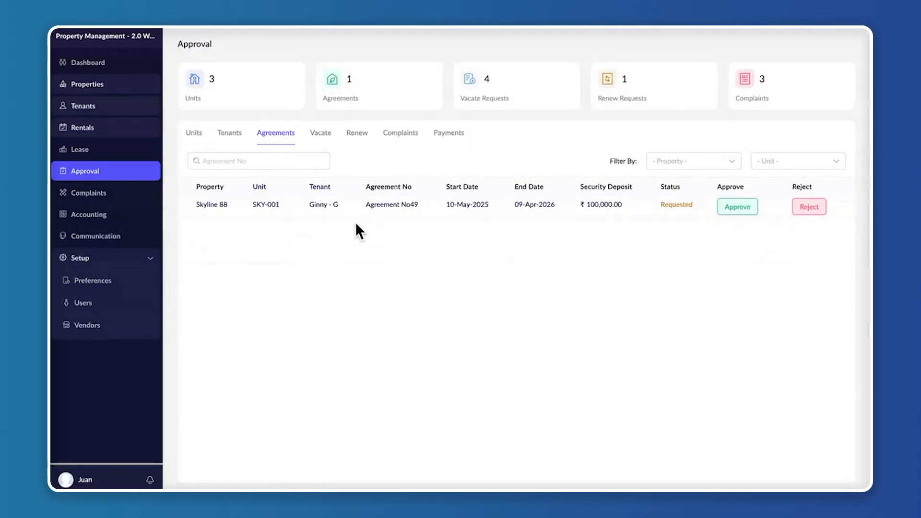
Open the requested rental agreement for Skyline 88 unit SKY-001, approve it without comments and leave its details
{"action": "left_click", "coordinate": [750, 207]}
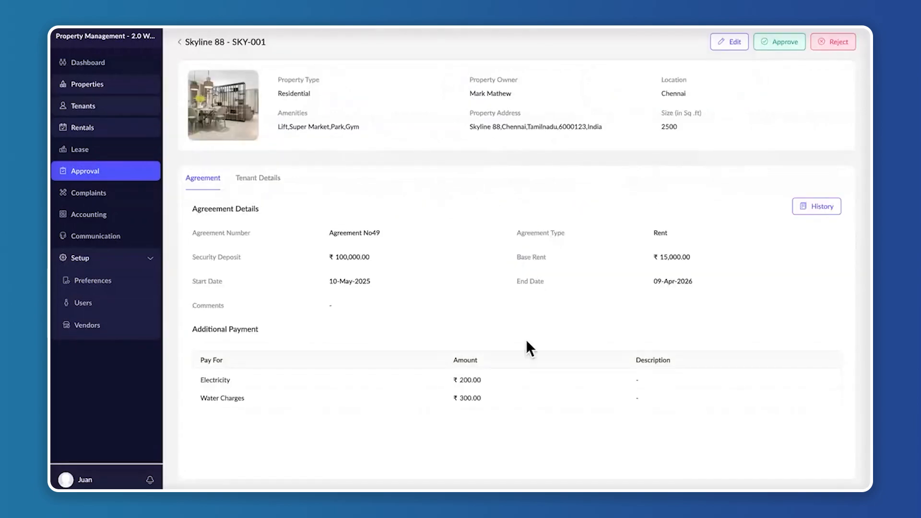
{"action": "left_click", "coordinate": [777, 44]}
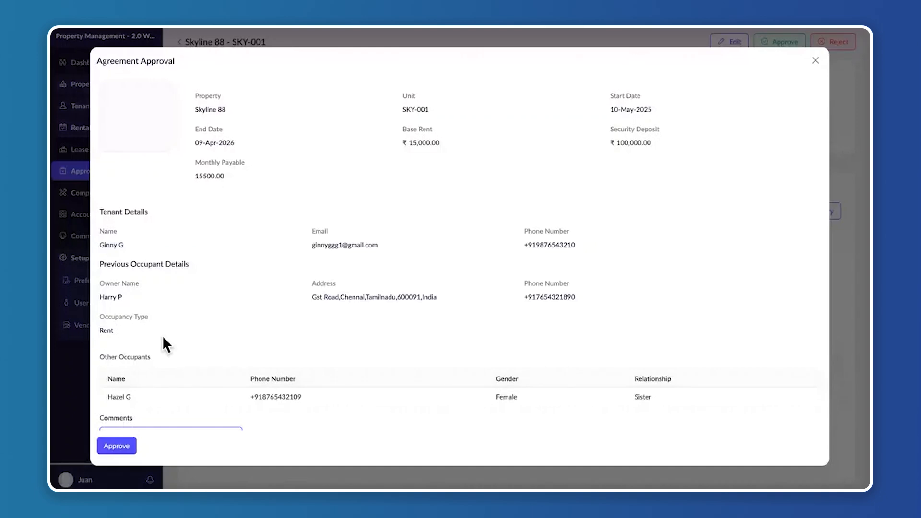
{"action": "scroll", "coordinate": [133, 425], "scroll_direction": "down", "scroll_amount": 2}
{"action": "left_click", "coordinate": [123, 443]}
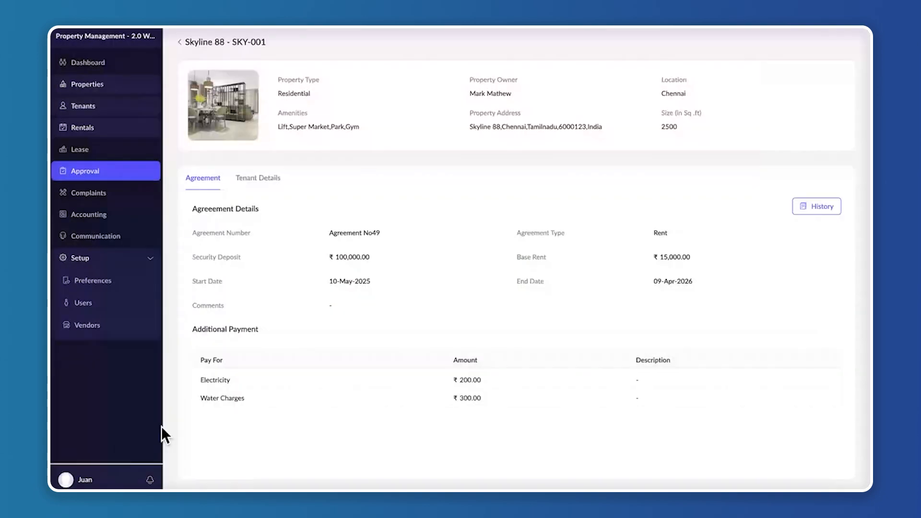
{"action": "left_click", "coordinate": [180, 42]}
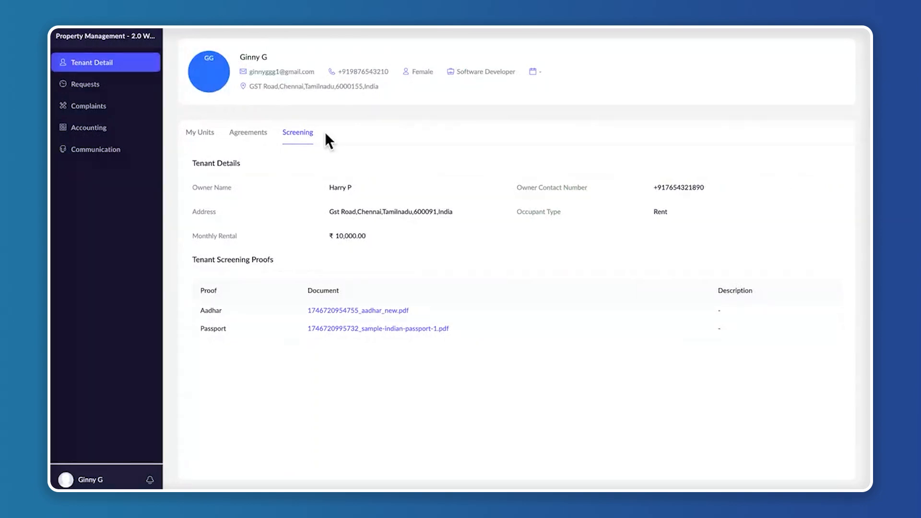
Refresh the tenant portal and approve the owner-approved Skyline 88 SKY-001 agreement as the tenant, without comments
{"action": "key", "text": "super+r"}
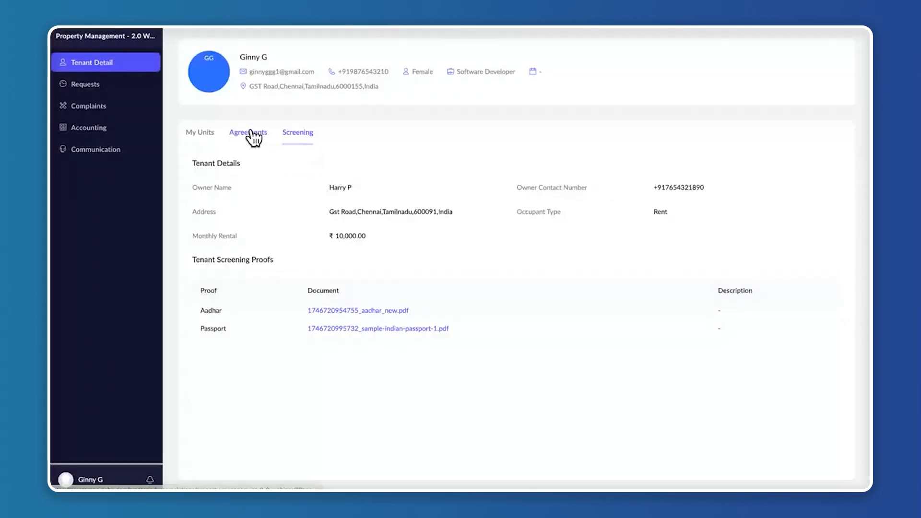
{"action": "left_click", "coordinate": [251, 131]}
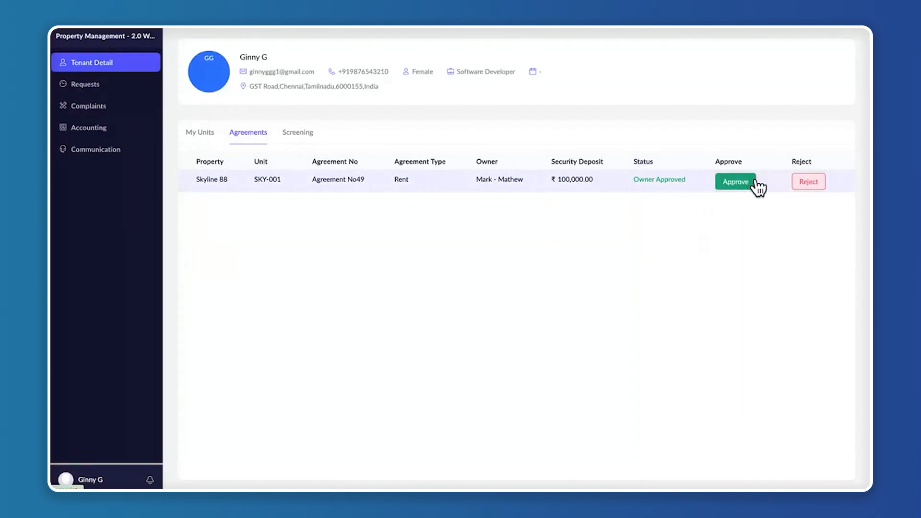
{"action": "left_click", "coordinate": [454, 180]}
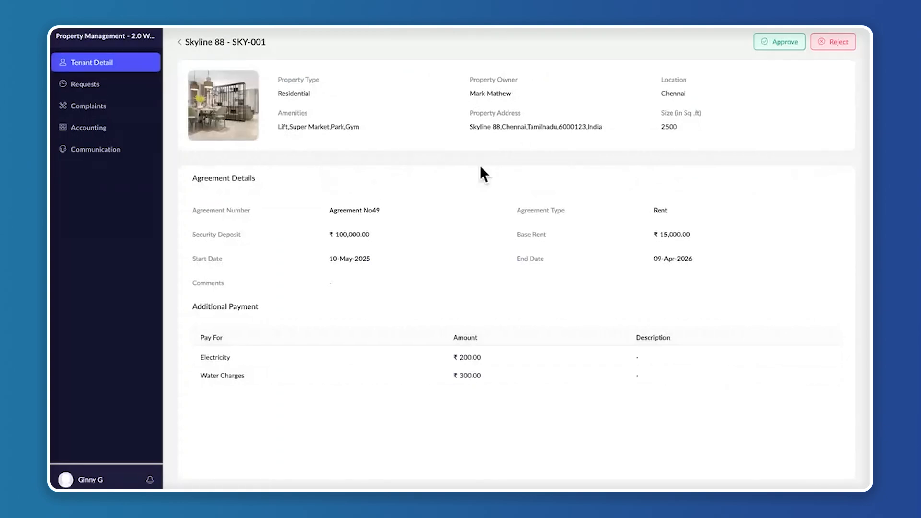
{"action": "left_click", "coordinate": [791, 43]}
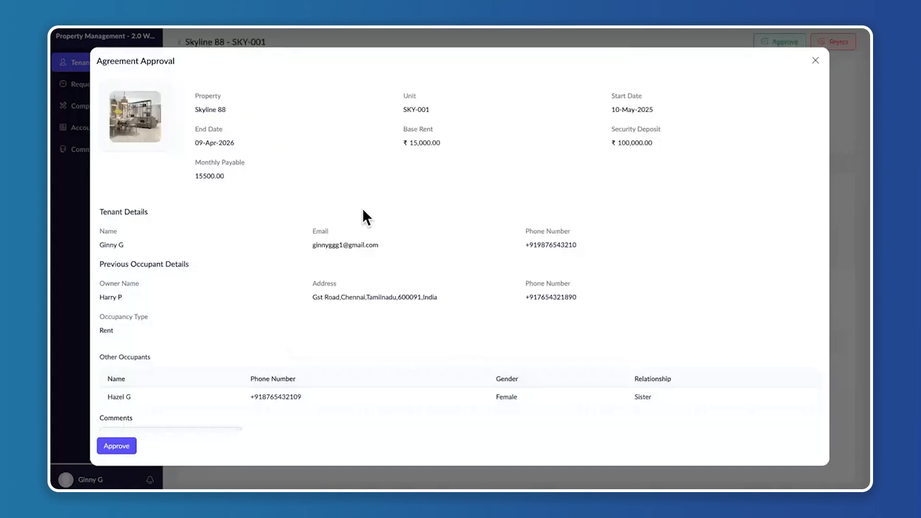
{"action": "scroll", "coordinate": [362, 209], "scroll_direction": "down", "scroll_amount": 2}
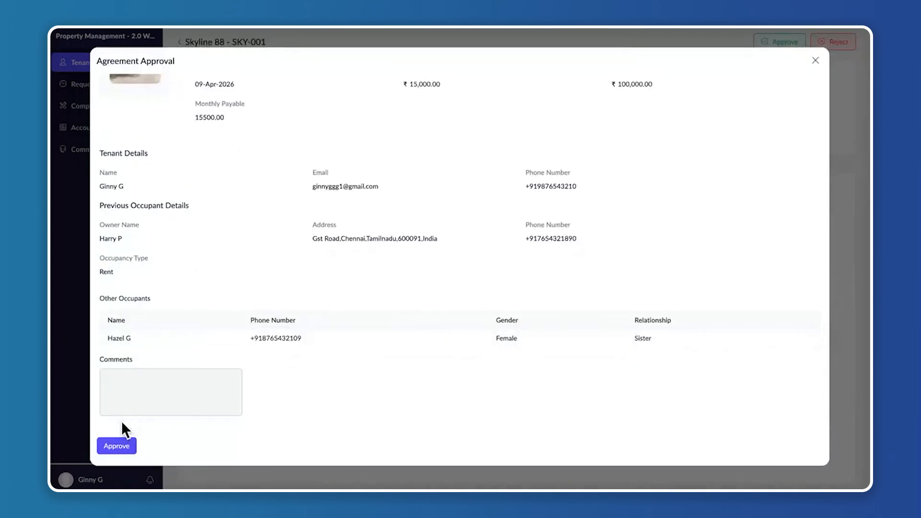
{"action": "left_click", "coordinate": [117, 446]}
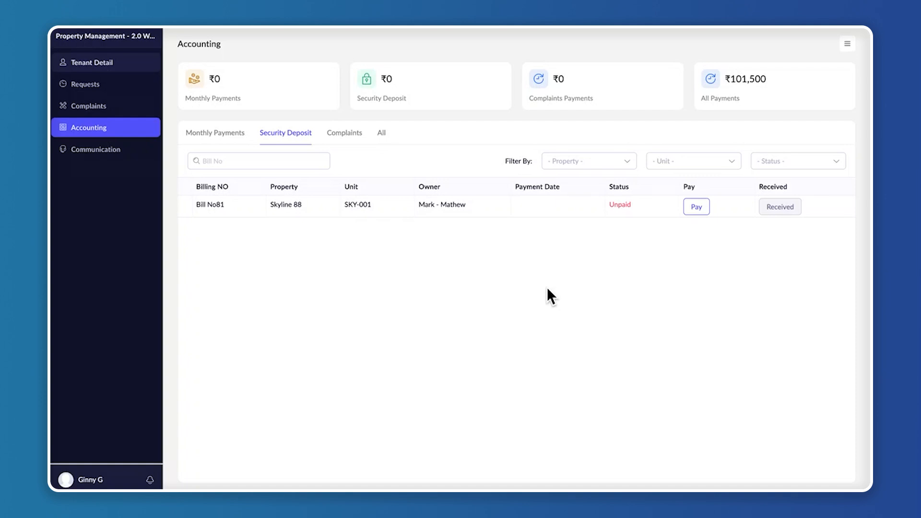
Pay the security deposit bill for Skyline 88 unit SKY-001 and open the tenant's list of units
{"action": "left_click", "coordinate": [702, 207]}
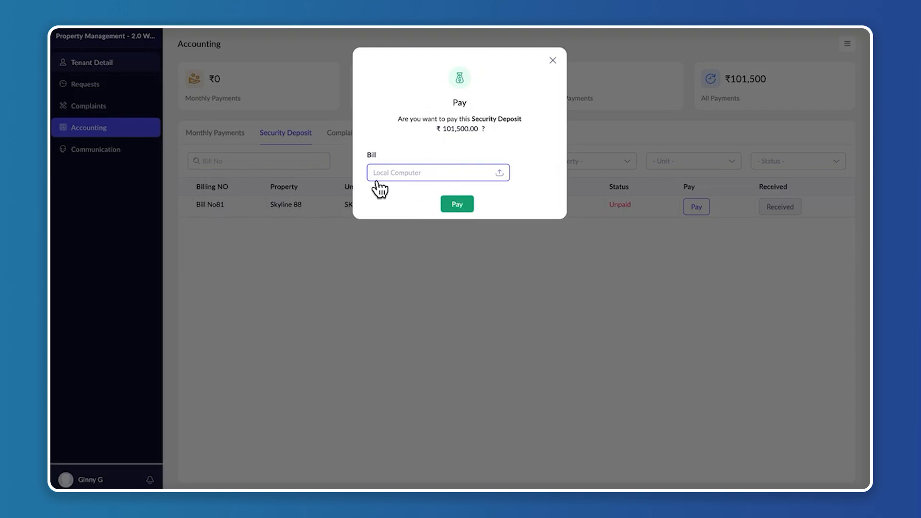
{"action": "left_click", "coordinate": [463, 209]}
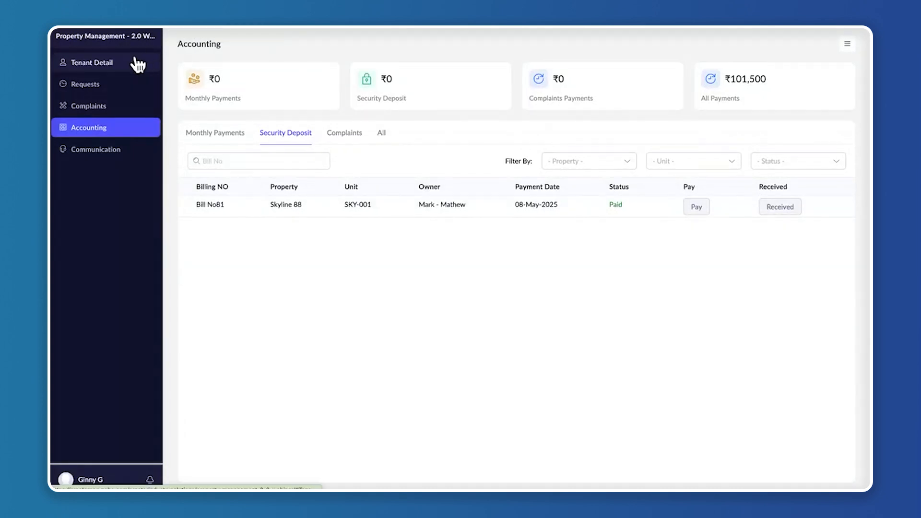
{"action": "left_click", "coordinate": [111, 65]}
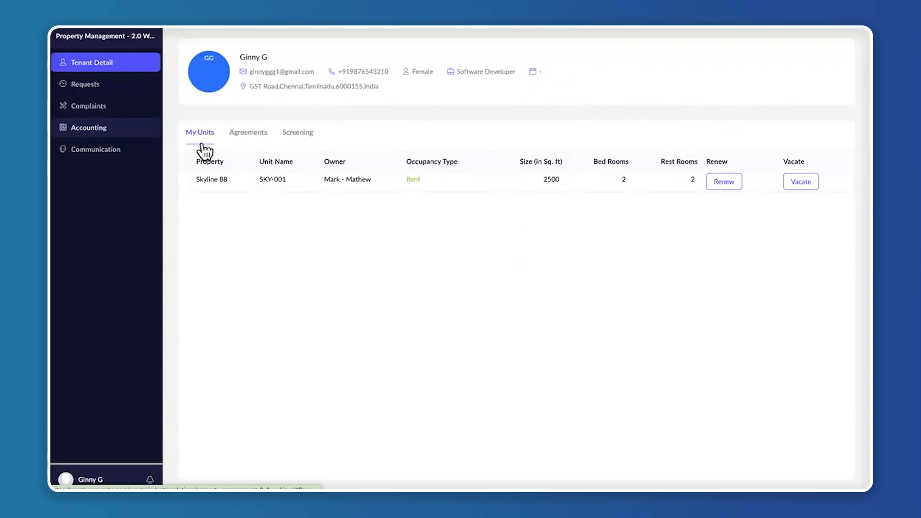
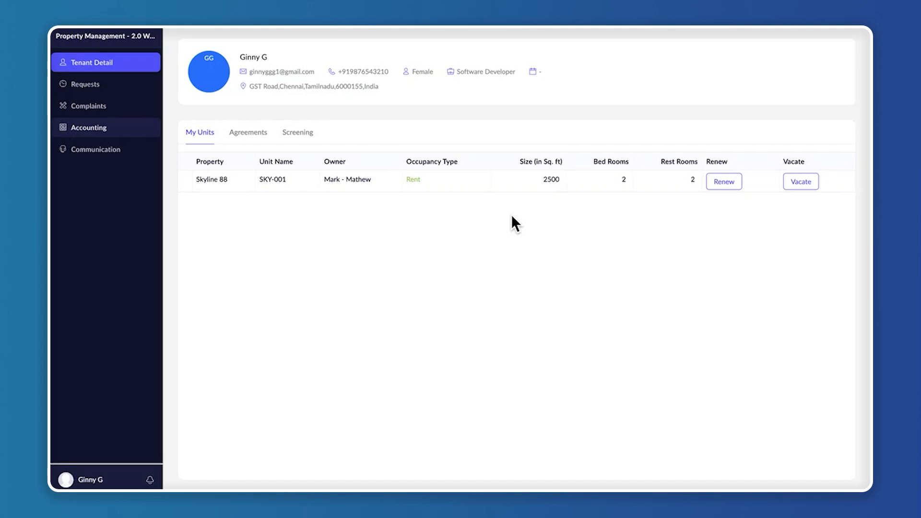
Start a new tenant complaint for Skyline 88 unit SKY-001 and attach the Insider-Information locksmith photo of the damaged door from the Complaints folder
{"action": "left_click", "coordinate": [107, 107]}
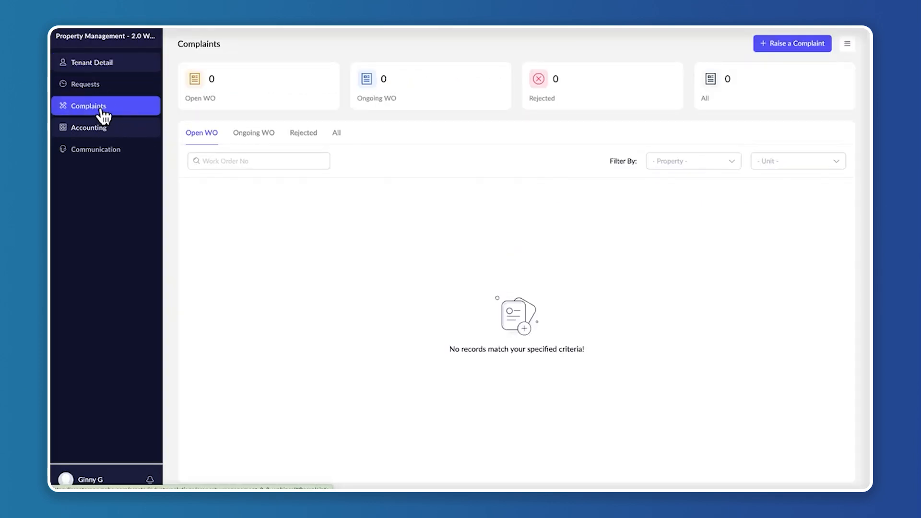
{"action": "left_click", "coordinate": [787, 45]}
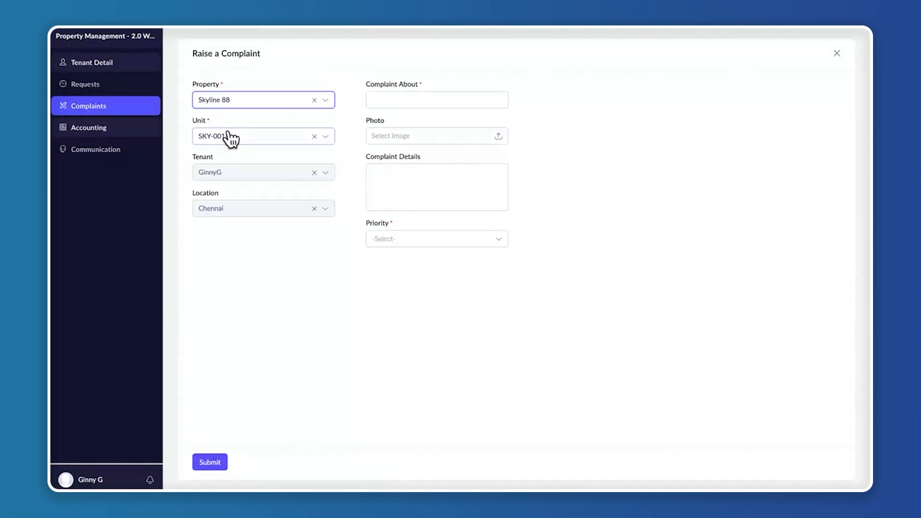
{"action": "left_click", "coordinate": [499, 139]}
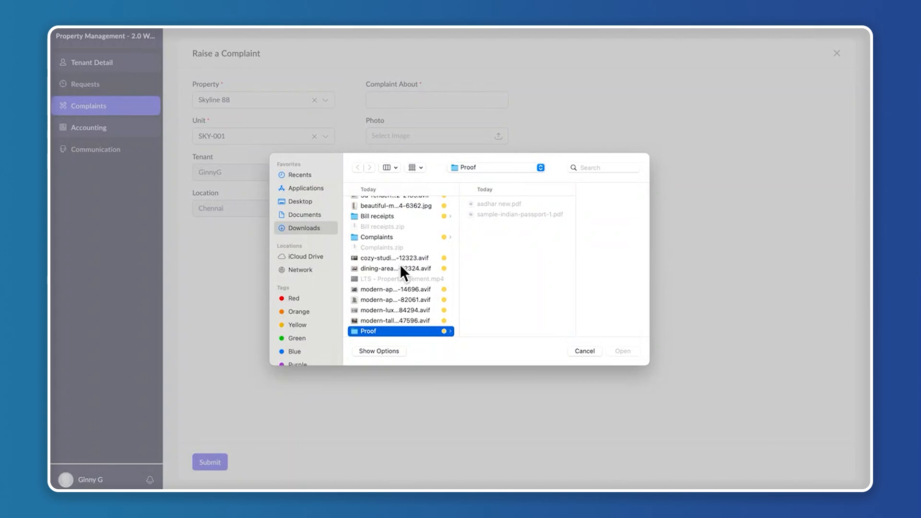
{"action": "left_click", "coordinate": [397, 237]}
{"action": "scroll", "coordinate": [501, 290], "scroll_direction": "down", "scroll_amount": 1}
{"action": "left_click", "coordinate": [504, 286]}
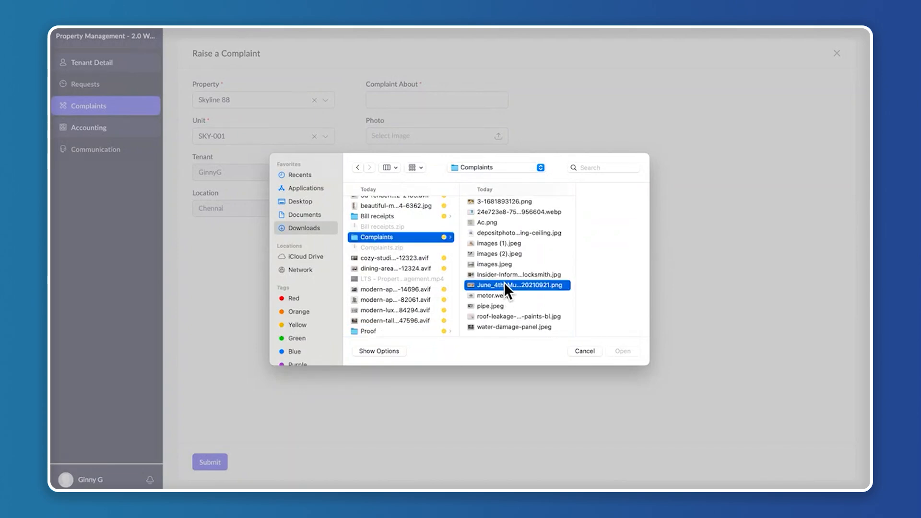
{"action": "left_click", "coordinate": [505, 274]}
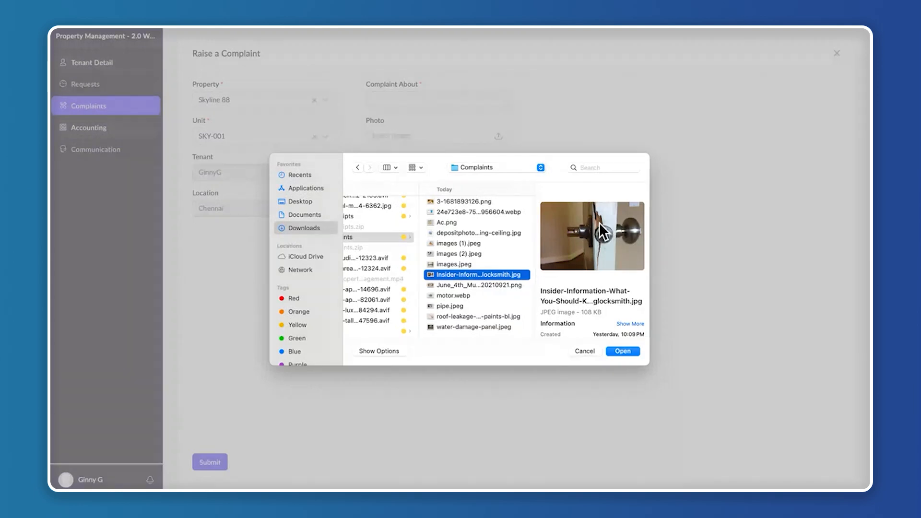
{"action": "left_click", "coordinate": [627, 350]}
Title the complaint Door Damage, detail it as "Door frame around the doorknob is cracked and splintered.", set Medium priority and submit it
{"action": "left_click", "coordinate": [435, 165]}
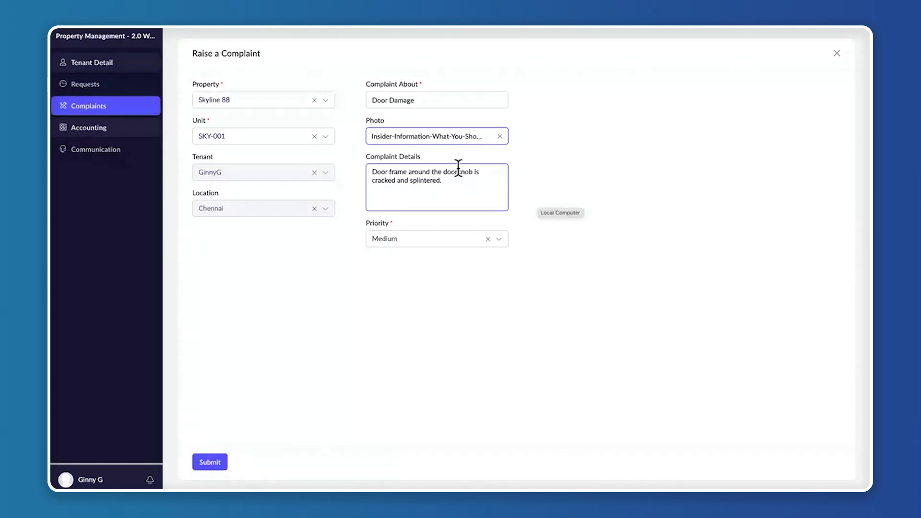
{"action": "left_click", "coordinate": [371, 100]}
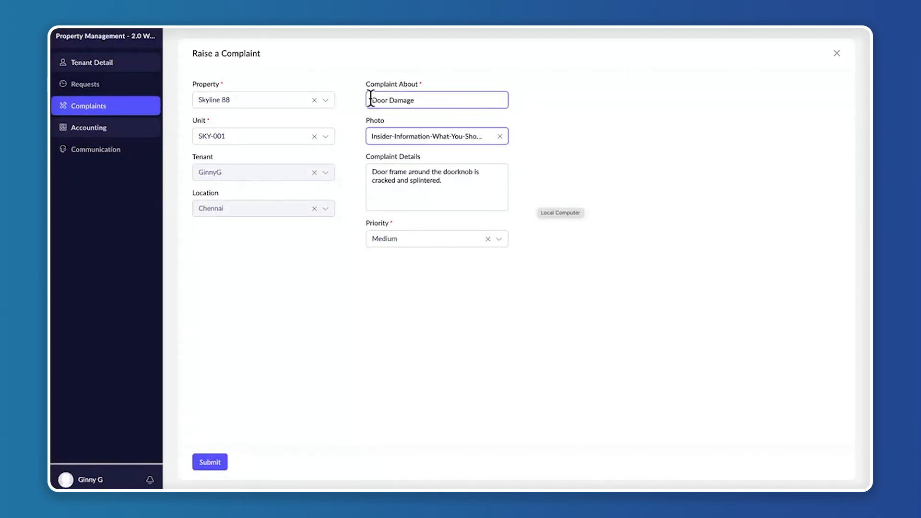
{"action": "left_click_drag", "start_coordinate": [371, 100], "coordinate": [440, 99]}
{"action": "left_click", "coordinate": [433, 100]}
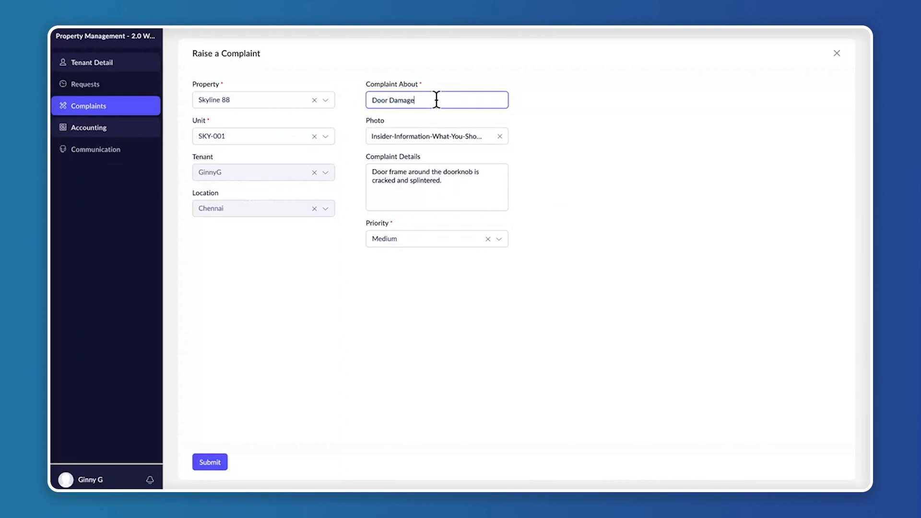
{"action": "left_click", "coordinate": [392, 176]}
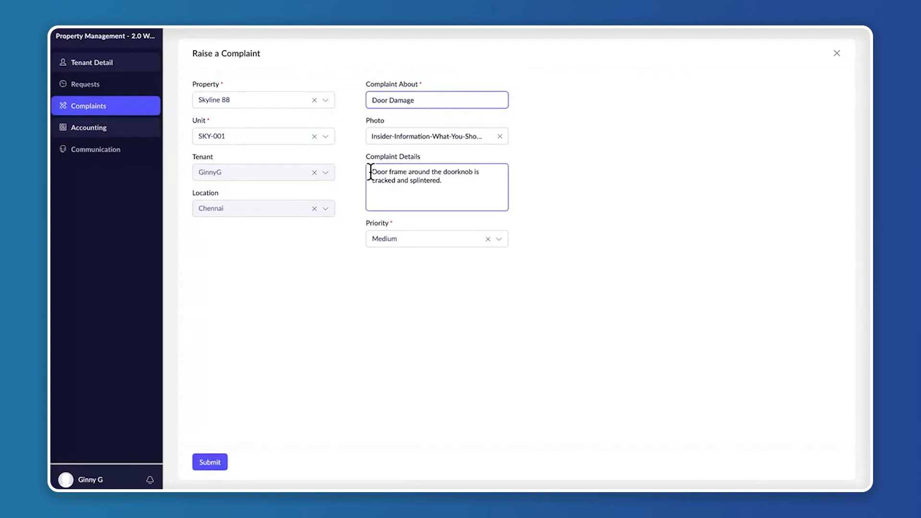
{"action": "left_click_drag", "start_coordinate": [371, 173], "coordinate": [455, 189]}
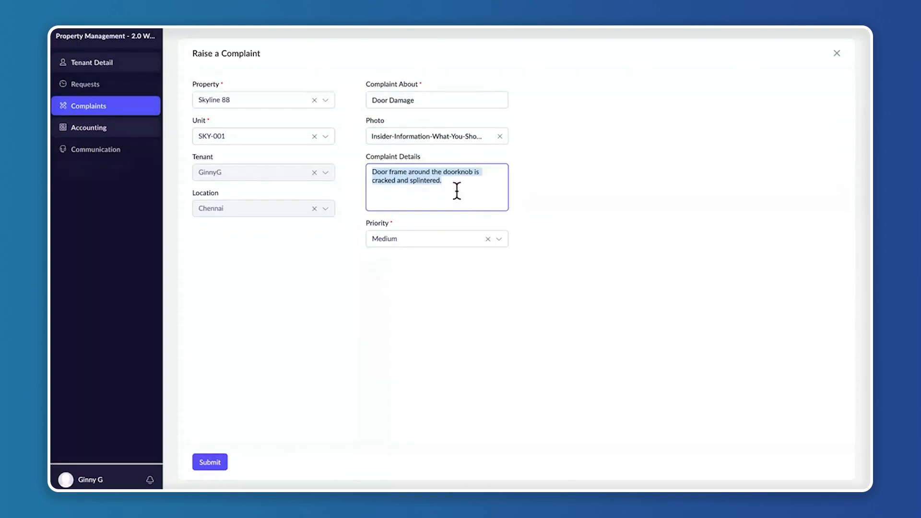
{"action": "left_click", "coordinate": [457, 192]}
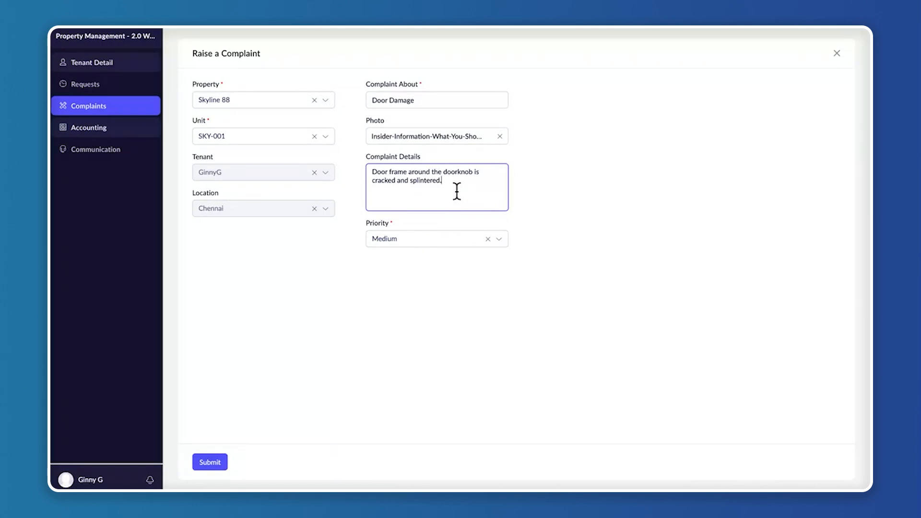
{"action": "left_click_drag", "start_coordinate": [363, 219], "coordinate": [394, 221]}
{"action": "left_click", "coordinate": [405, 263]}
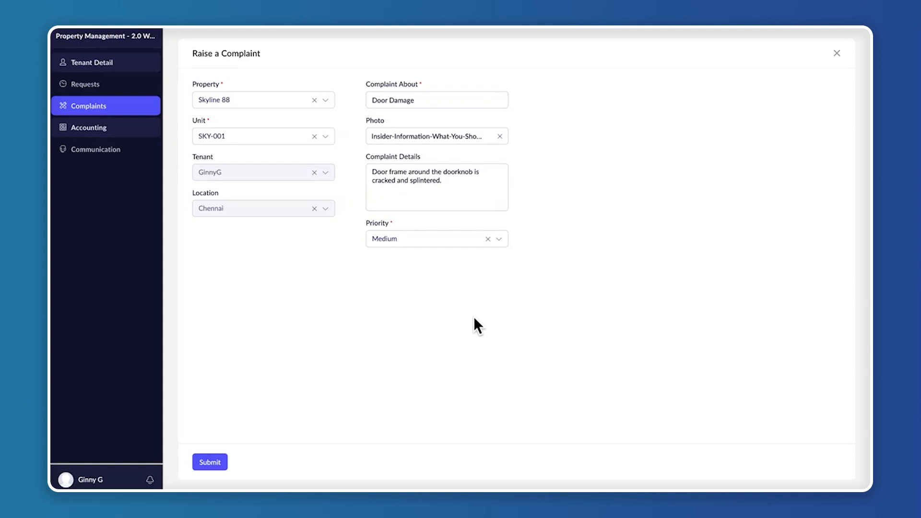
{"action": "left_click", "coordinate": [211, 461]}
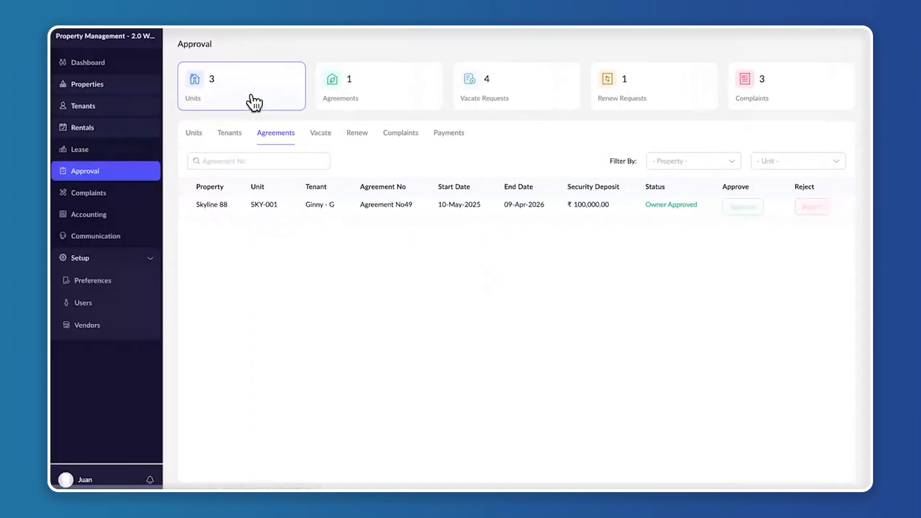
Review the details of the requested Skyline 88 SKY-001 door damage complaint awaiting approval and return to the complaint approvals
{"action": "left_click", "coordinate": [409, 138]}
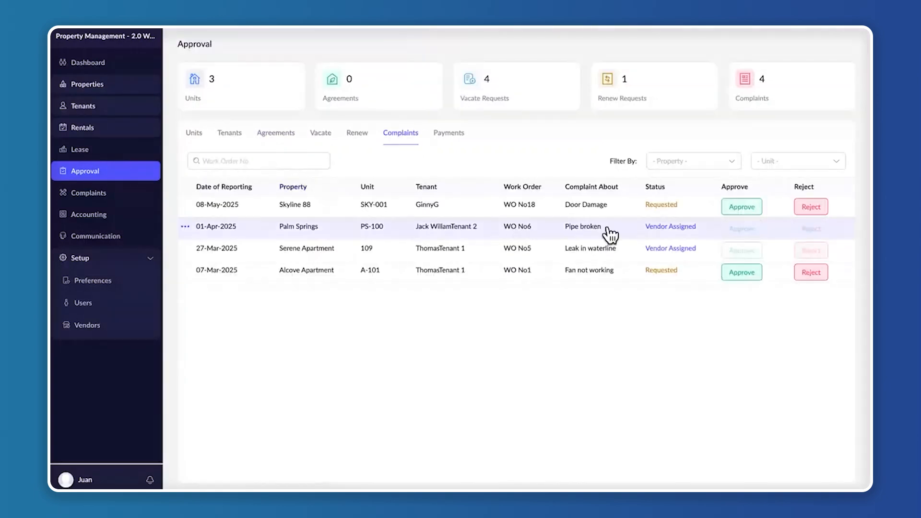
{"action": "left_click", "coordinate": [547, 207]}
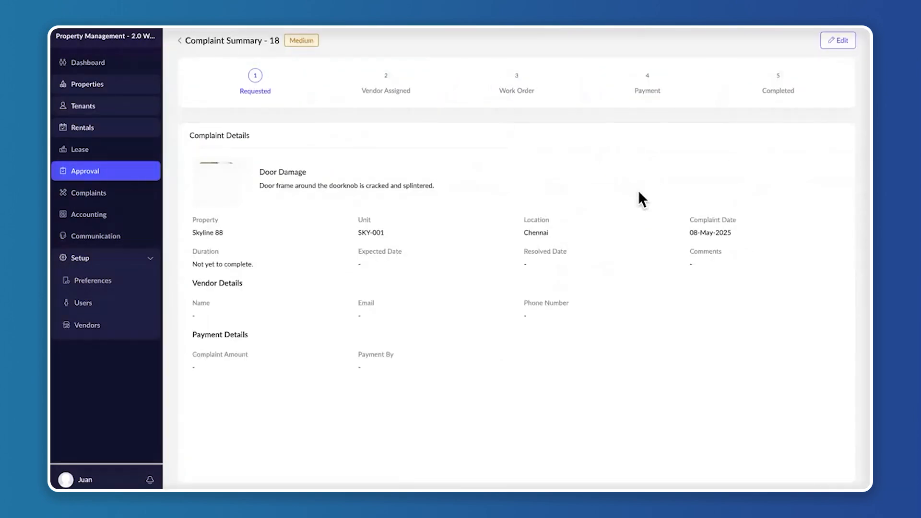
{"action": "left_click", "coordinate": [180, 40]}
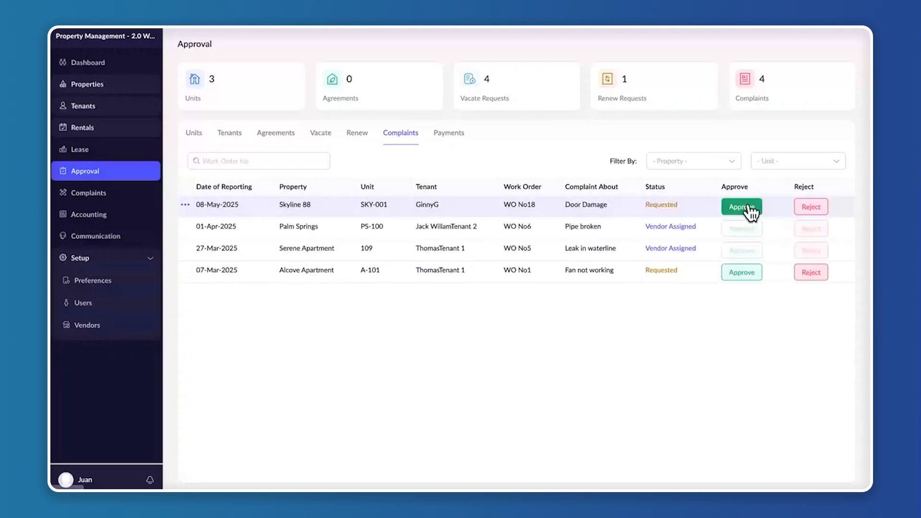
Approve the Skyline 88 door damage complaint with a vendor assigned: expected date 09-May-2025, maintenance service Plumbing, assigned to Zykler
{"action": "left_click", "coordinate": [749, 211]}
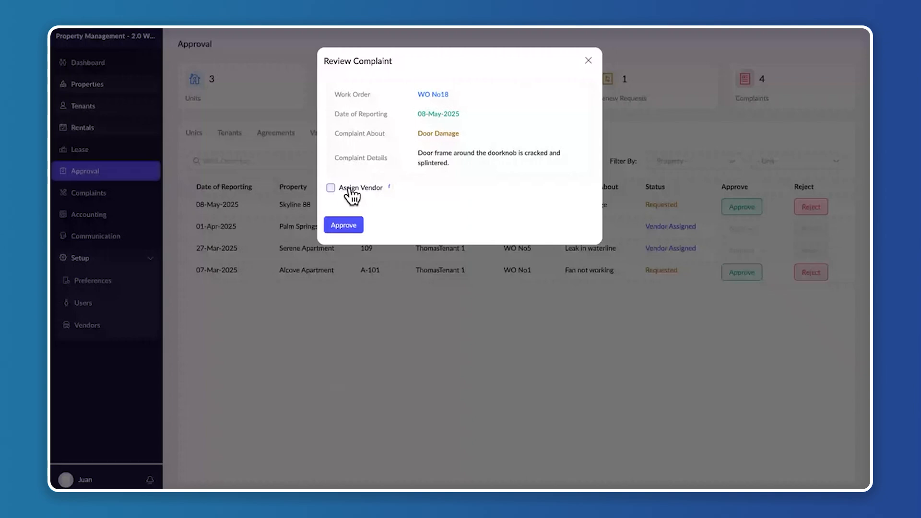
{"action": "left_click", "coordinate": [351, 193]}
{"action": "left_click", "coordinate": [377, 243]}
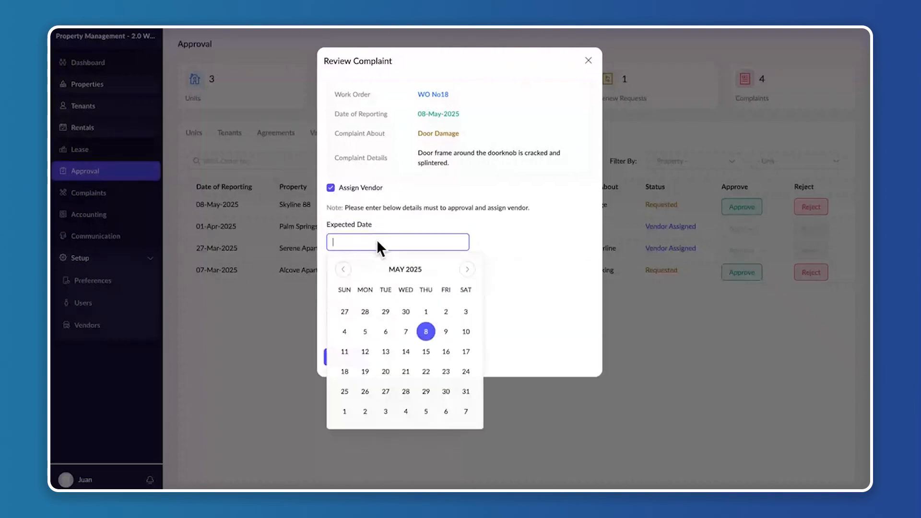
{"action": "left_click", "coordinate": [444, 334]}
{"action": "left_click", "coordinate": [389, 282]}
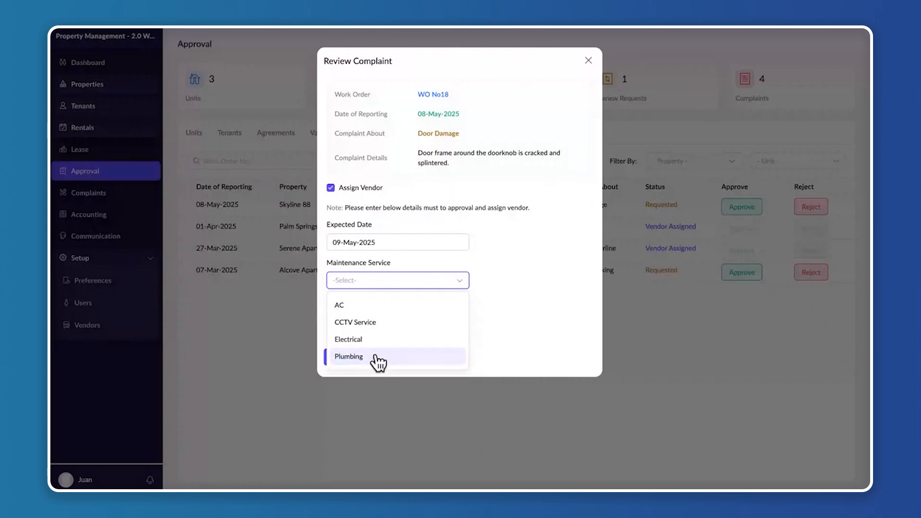
{"action": "left_click", "coordinate": [376, 356]}
{"action": "left_click", "coordinate": [373, 317]}
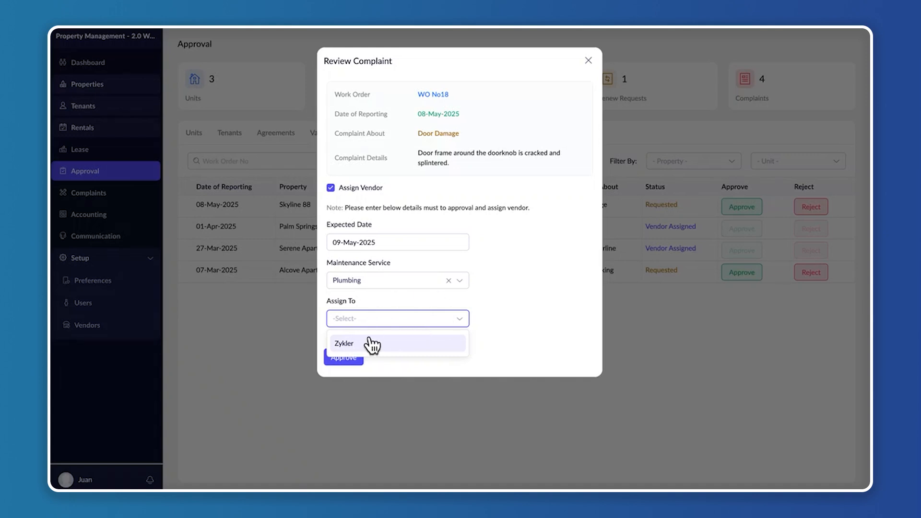
{"action": "left_click", "coordinate": [435, 343]}
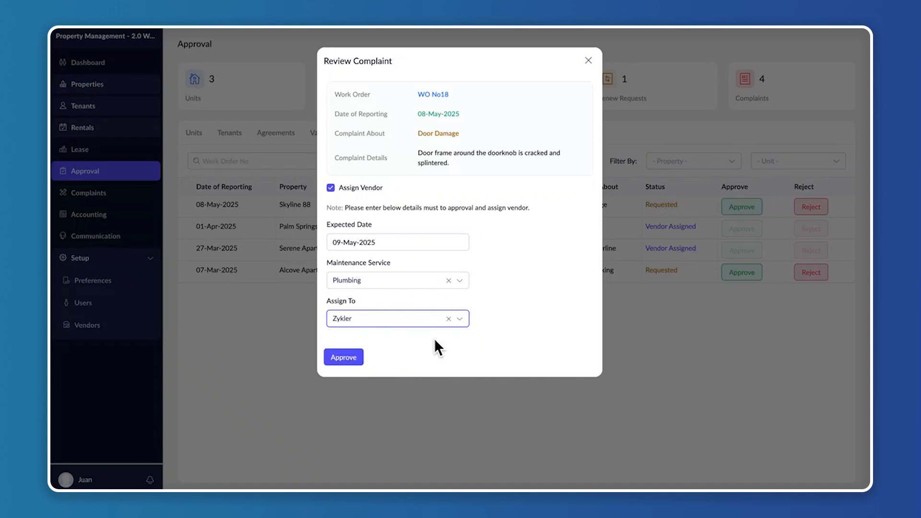
{"action": "left_click", "coordinate": [358, 358]}
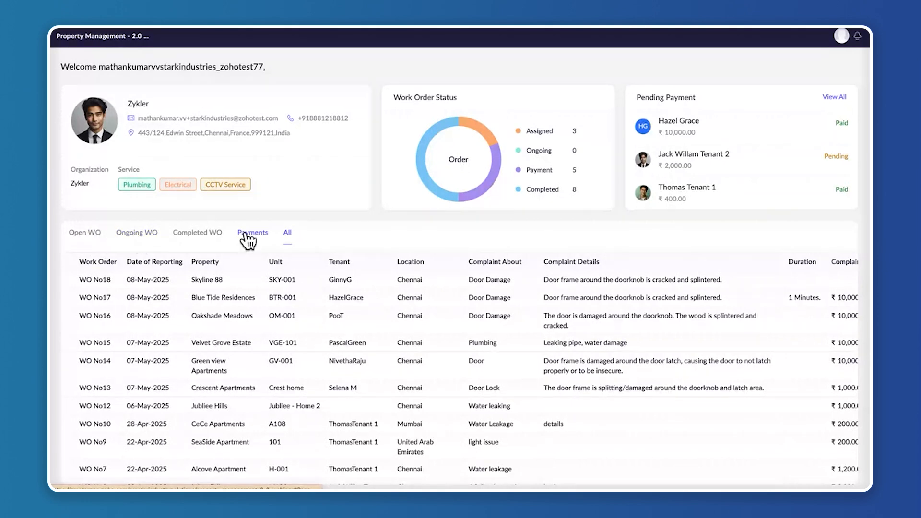
Pick the open Skyline 88 SKY-001 door damage work order in the vendor portal and check the ongoing complaints in the tenant portal
{"action": "left_click", "coordinate": [84, 233]}
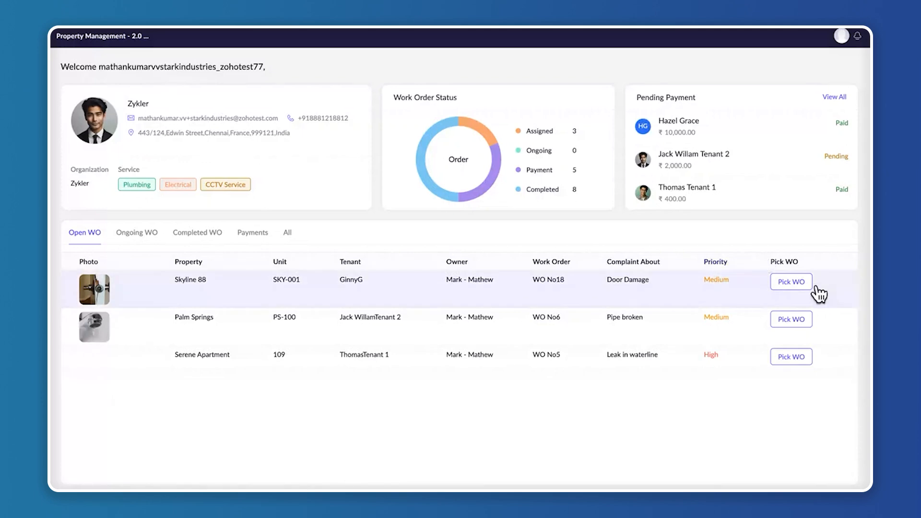
{"action": "left_click", "coordinate": [802, 282]}
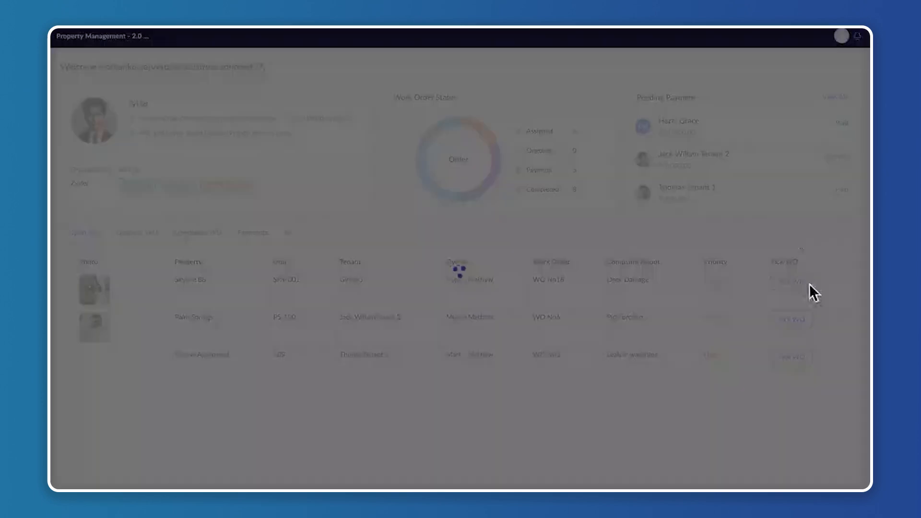
{"action": "left_click", "coordinate": [460, 166]}
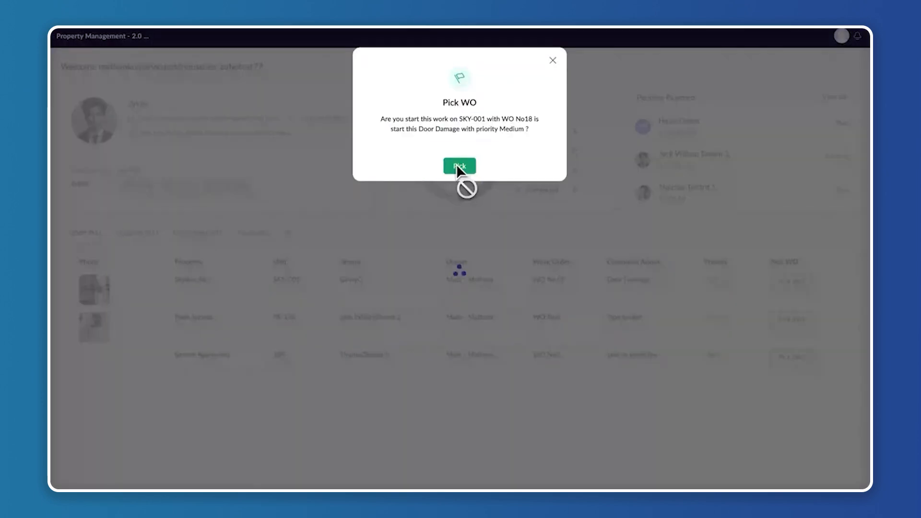
{"action": "left_click", "coordinate": [118, 235]}
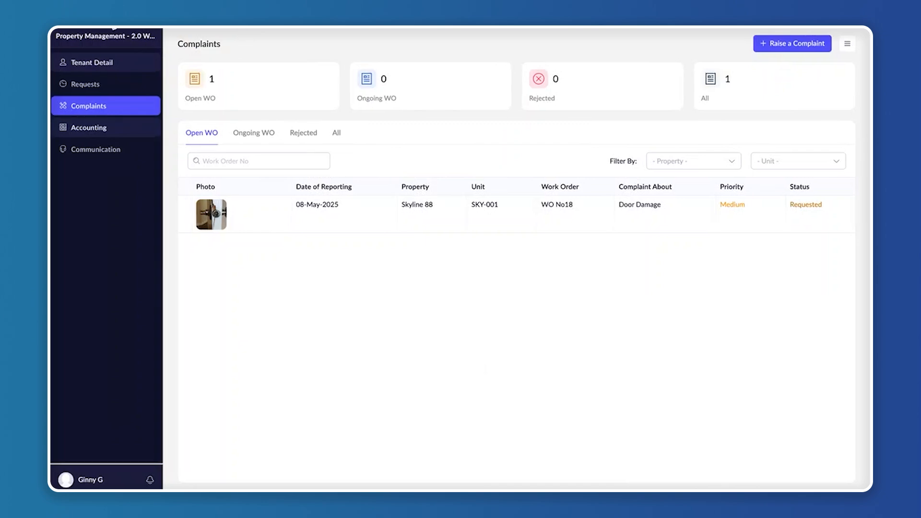
{"action": "left_click", "coordinate": [196, 134]}
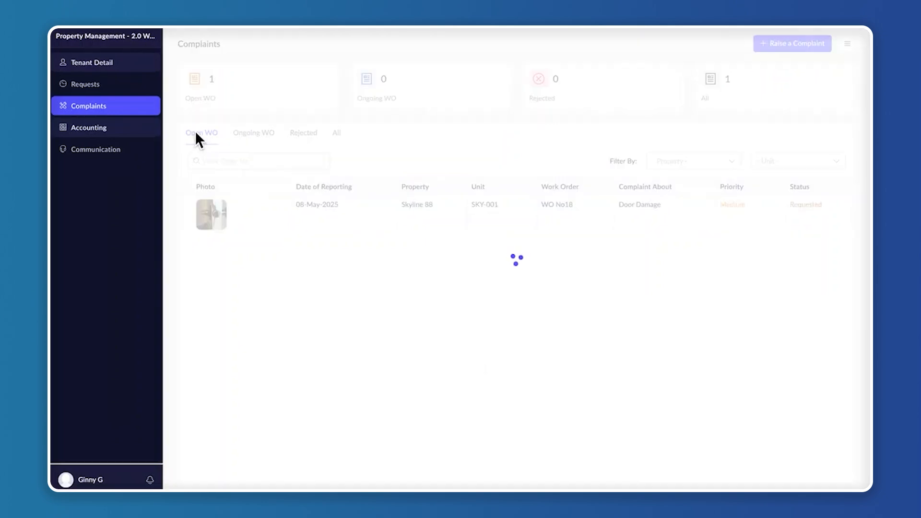
{"action": "left_click", "coordinate": [254, 135]}
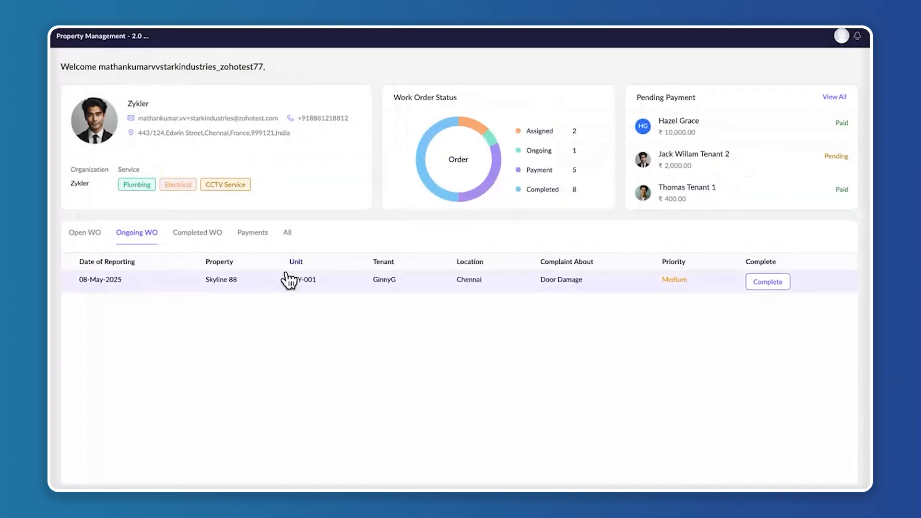
Complete the ongoing Skyline 88 SKY-001 work order in the vendor portal with the update "Work is done." and an amount of 10000
{"action": "left_click", "coordinate": [775, 282]}
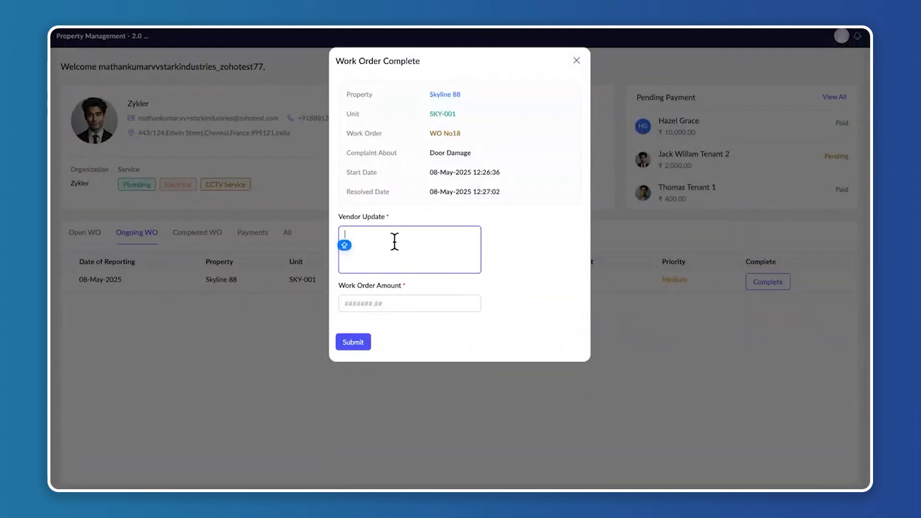
{"action": "type", "text": "Work is done."}
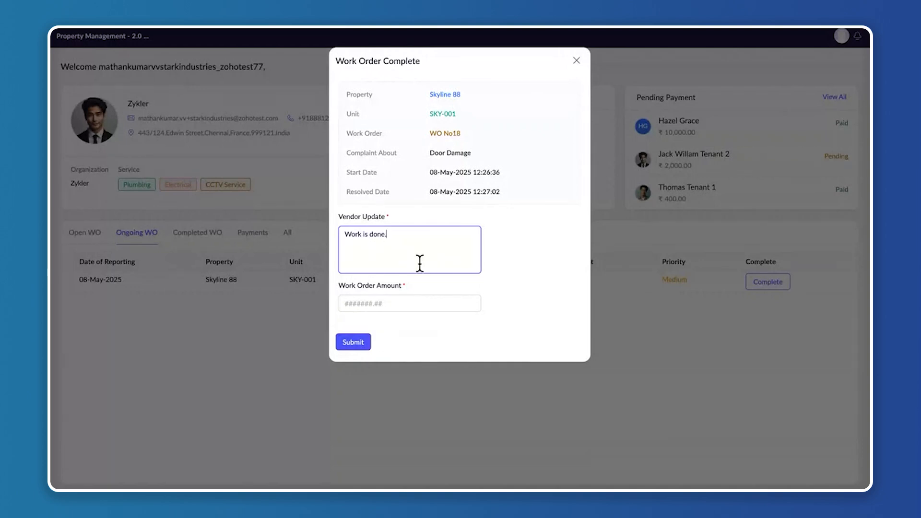
{"action": "left_click", "coordinate": [405, 304]}
{"action": "type", "text": "1"}
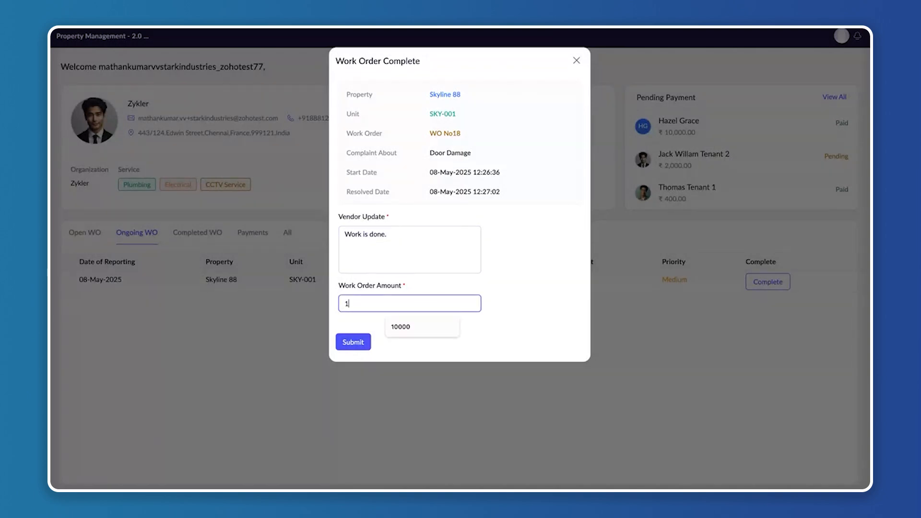
{"action": "type", "text": "0000"}
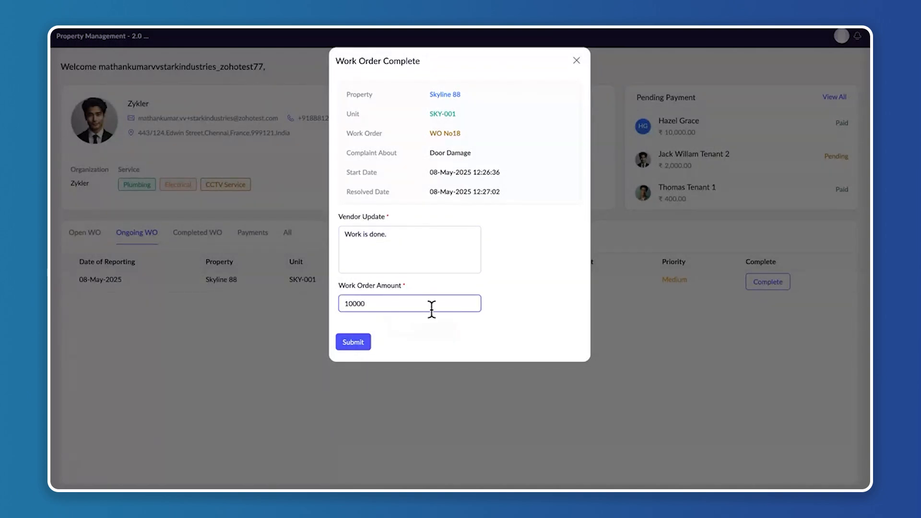
{"action": "left_click", "coordinate": [354, 343]}
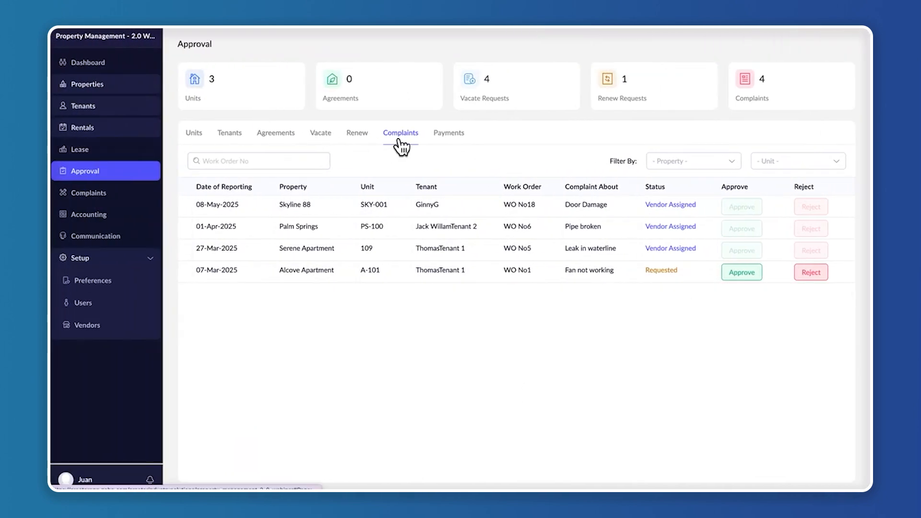
Assign the payment of the completed Skyline 88 SKY-001 work order to the tenant and submit the work order payment
{"action": "left_click", "coordinate": [117, 198]}
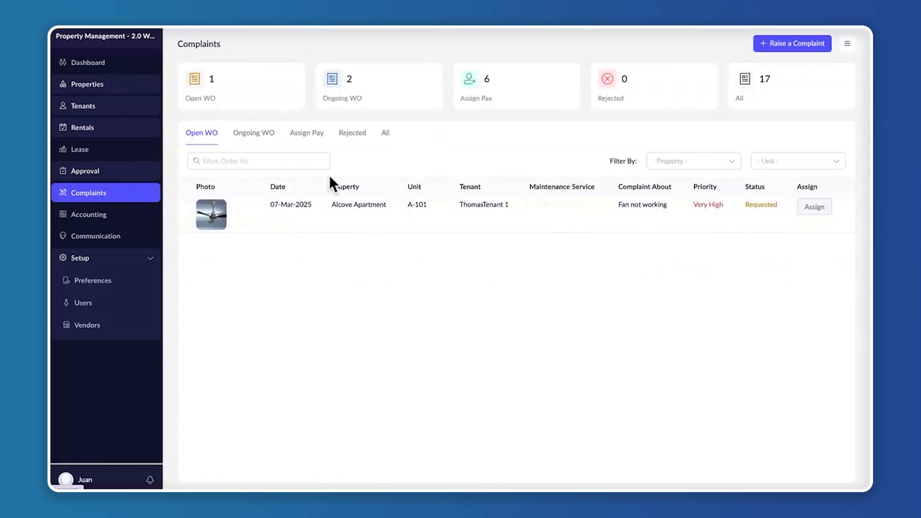
{"action": "left_click", "coordinate": [311, 134]}
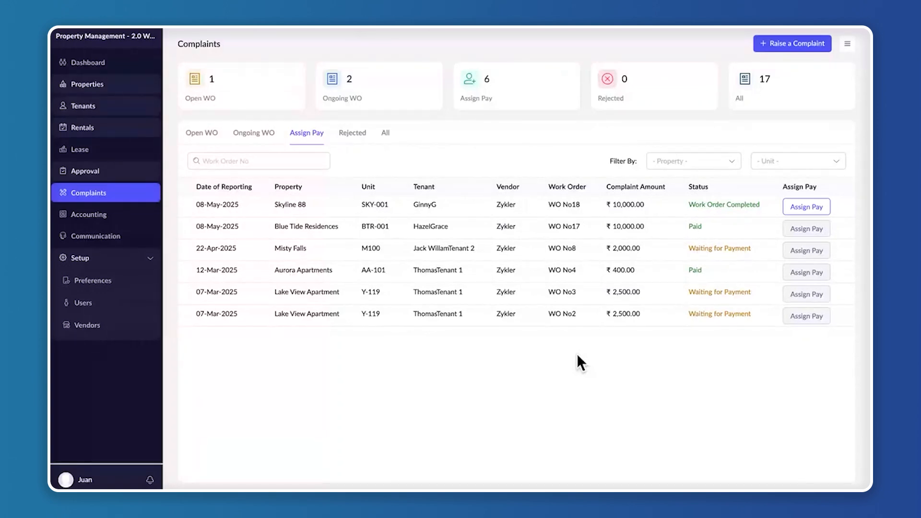
{"action": "left_click", "coordinate": [814, 205]}
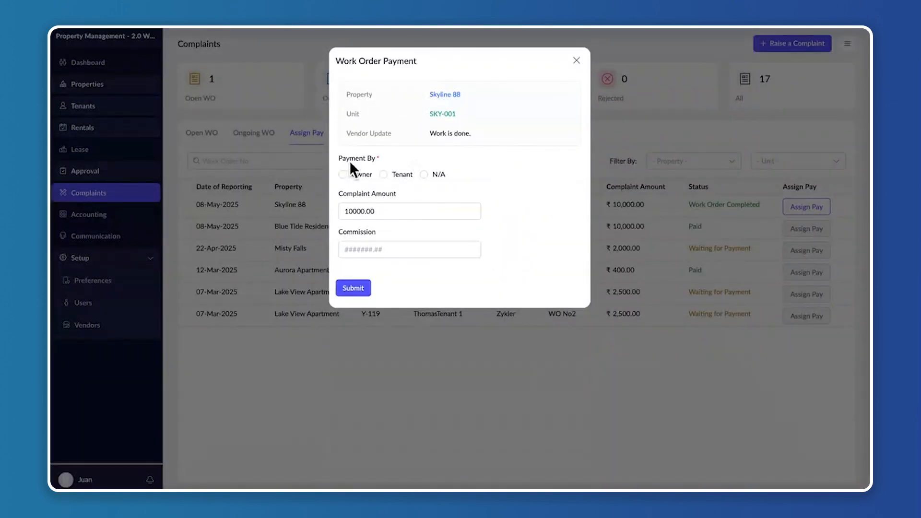
{"action": "left_click", "coordinate": [394, 175]}
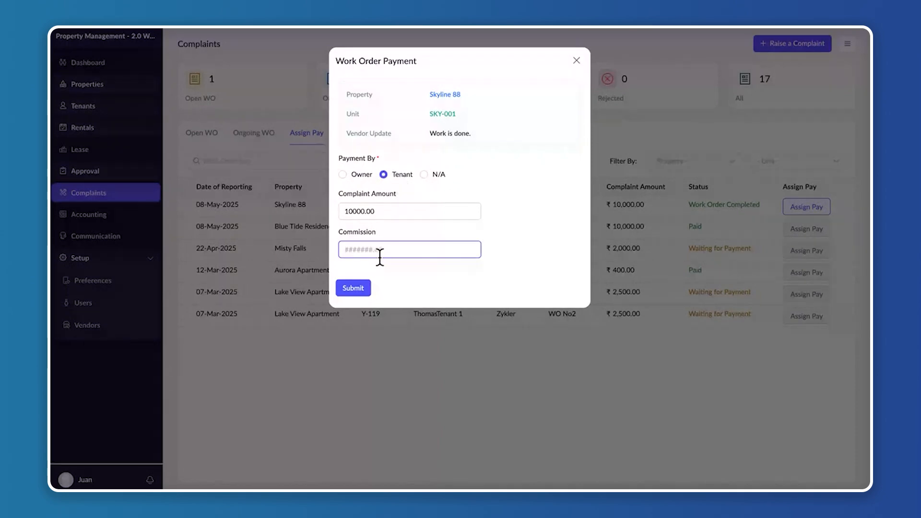
{"action": "left_click", "coordinate": [356, 287]}
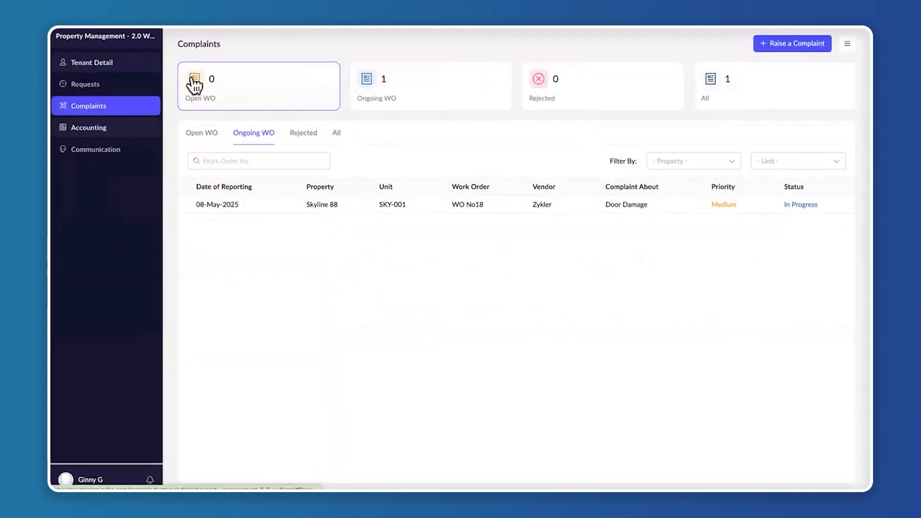
Switch to the tenant portal and pay the unpaid Skyline 88 SKY-001 complaint bill
{"action": "left_click", "coordinate": [291, 139]}
{"action": "left_click", "coordinate": [111, 135]}
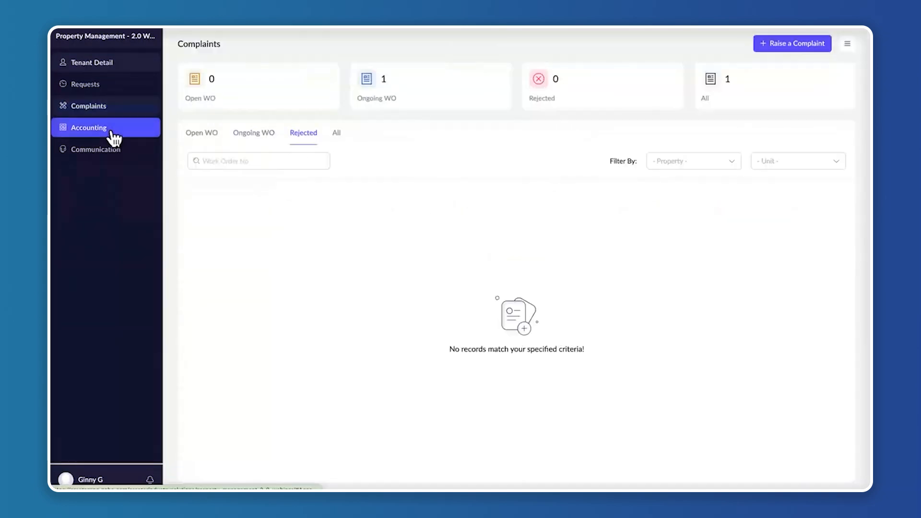
{"action": "left_click", "coordinate": [345, 134]}
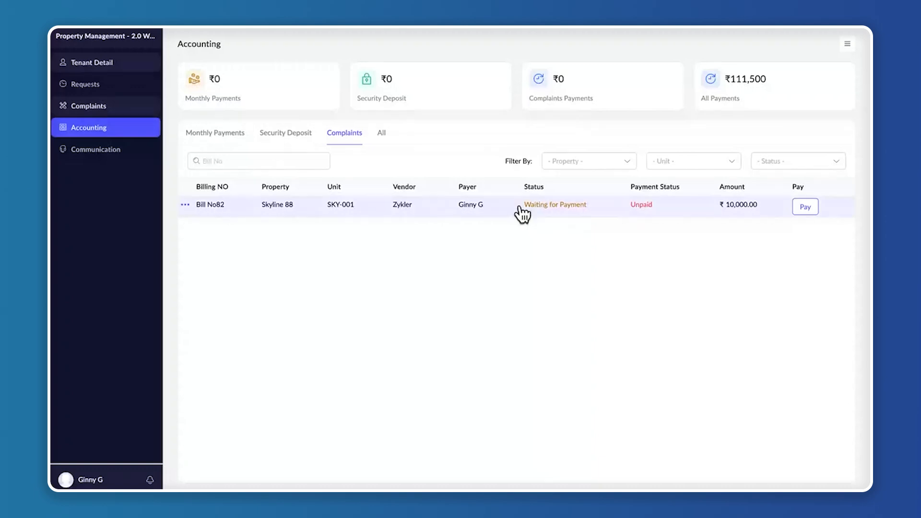
{"action": "left_click", "coordinate": [811, 207]}
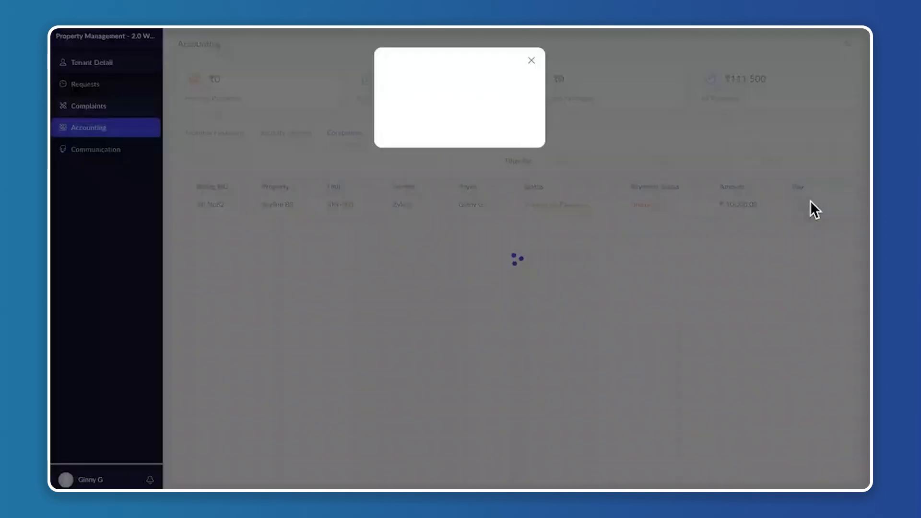
{"action": "left_click", "coordinate": [452, 195]}
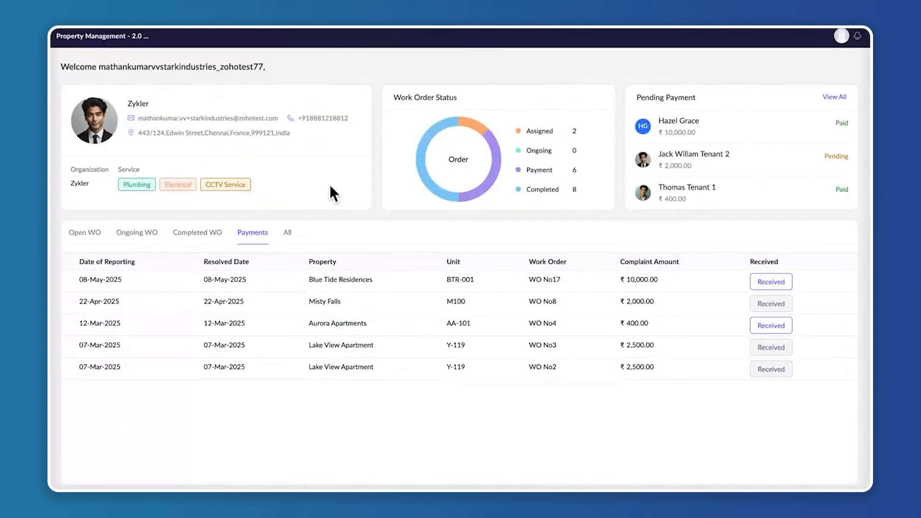
Mark the Skyline 88 SKY-001 work order payment as received in the vendor portal
{"action": "left_click", "coordinate": [211, 232]}
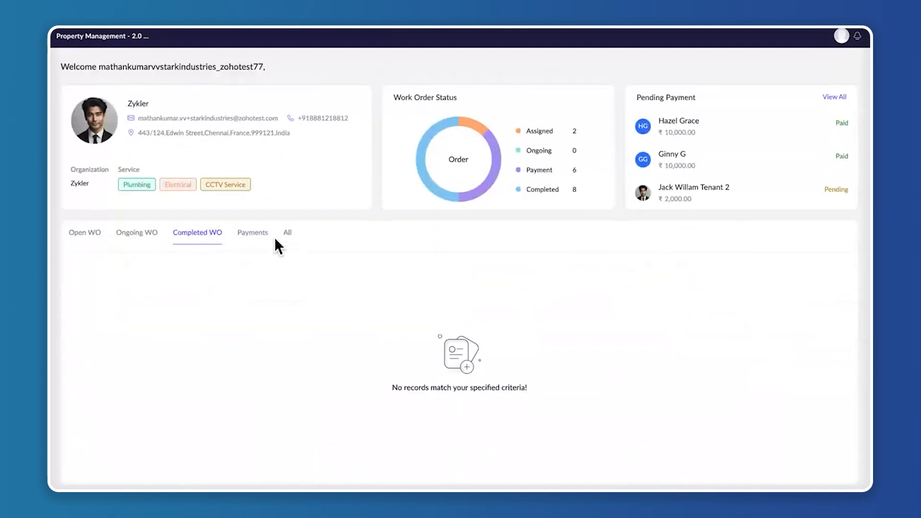
{"action": "left_click", "coordinate": [253, 233]}
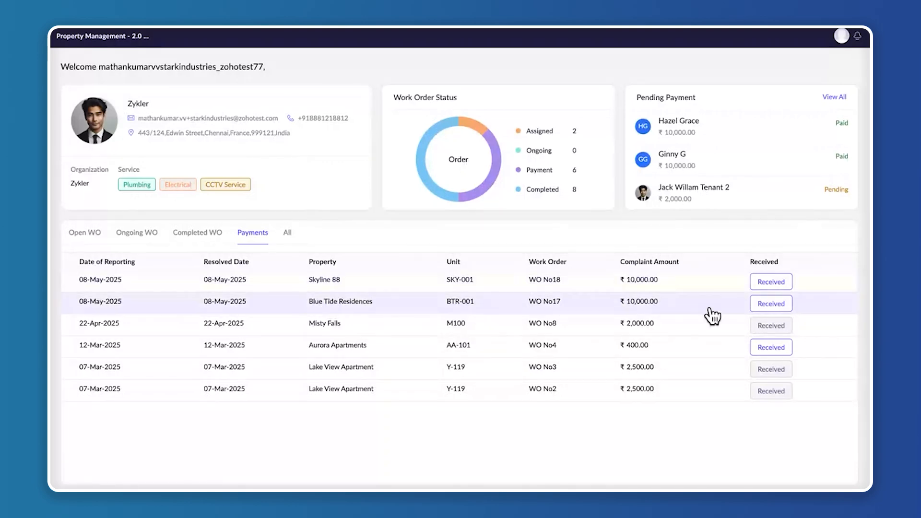
{"action": "left_click", "coordinate": [784, 283]}
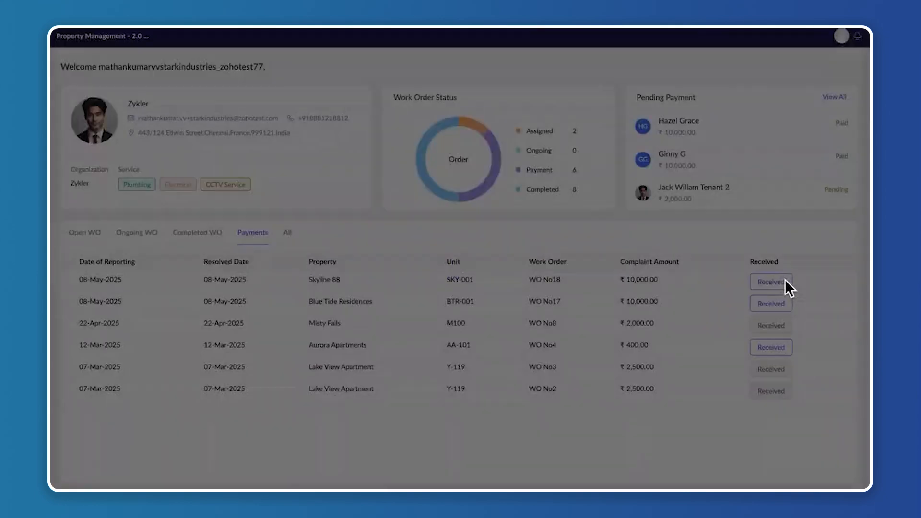
{"action": "left_click", "coordinate": [469, 154]}
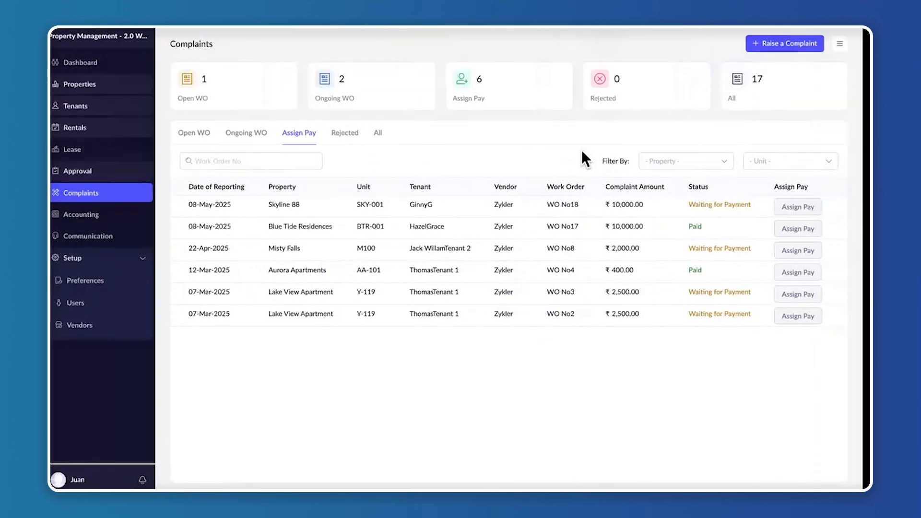
Start a new payment note in the property manager's accounting with the payment type Income
{"action": "left_click", "coordinate": [120, 224]}
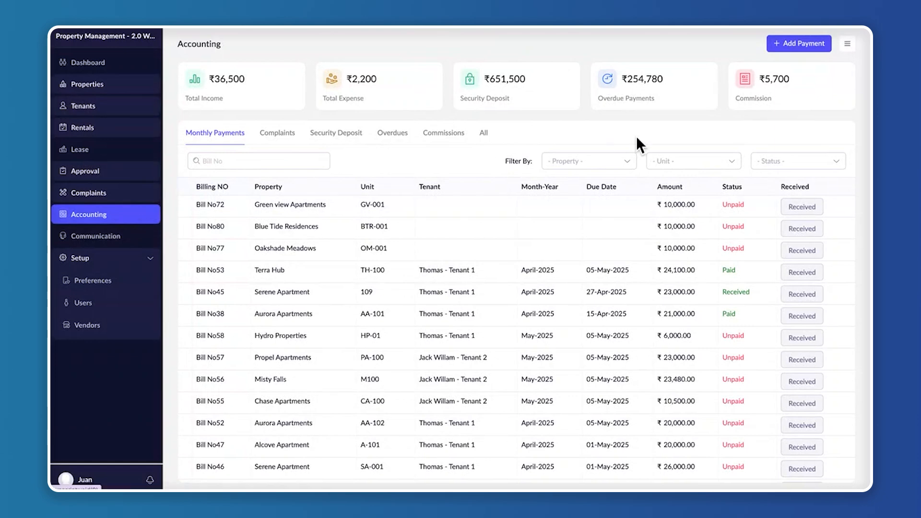
{"action": "left_click", "coordinate": [807, 45]}
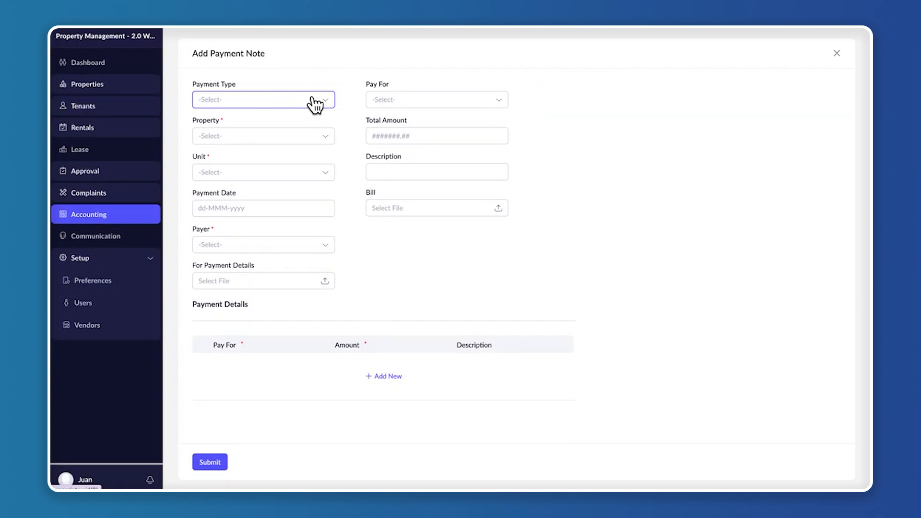
{"action": "left_click", "coordinate": [837, 53]}
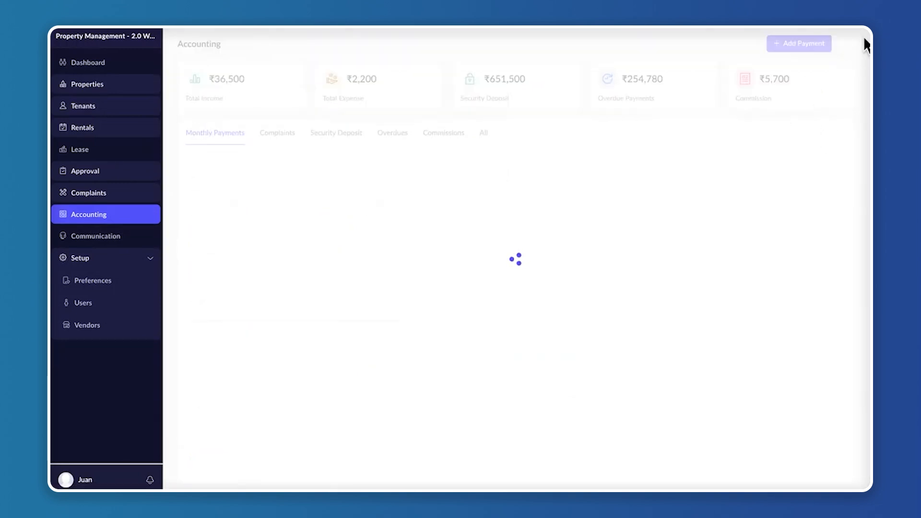
{"action": "left_click", "coordinate": [807, 44]}
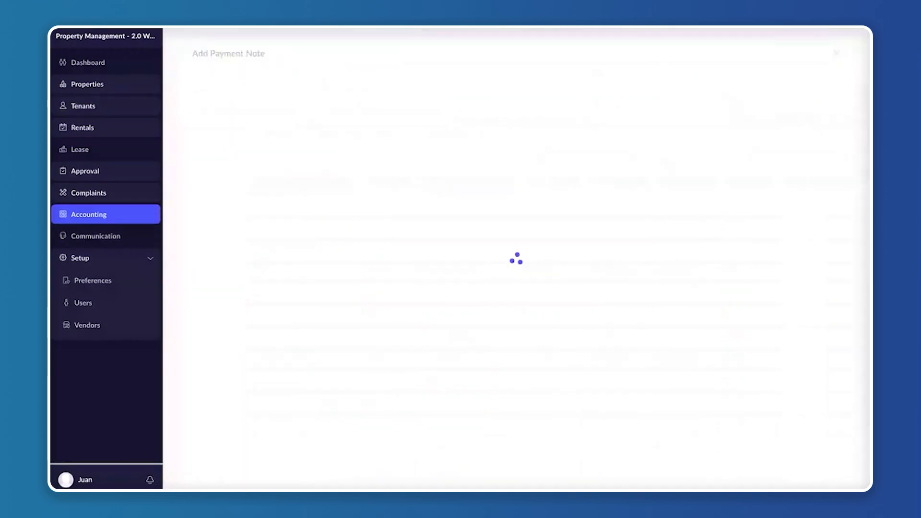
{"action": "left_click", "coordinate": [281, 96]}
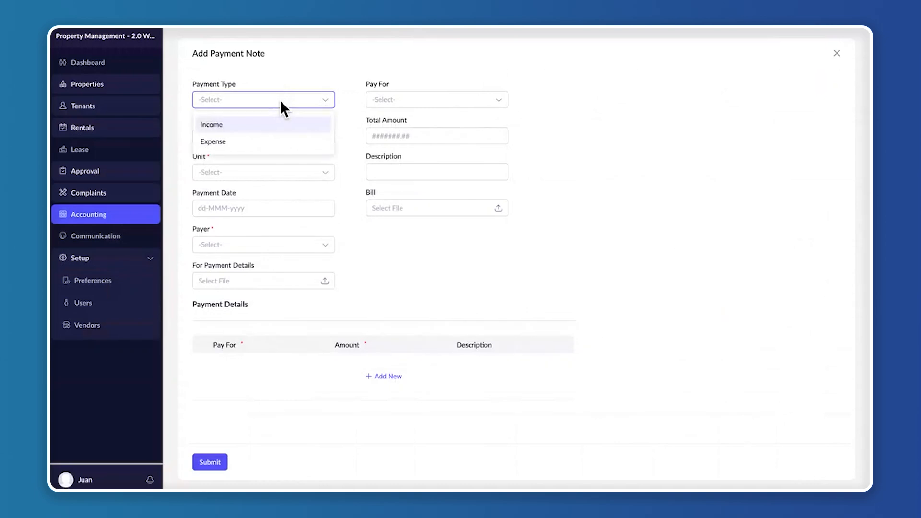
{"action": "left_click", "coordinate": [267, 124]}
Set the payment note's property to Skyline 88 and its unit to SKY-001
{"action": "left_click", "coordinate": [263, 136]}
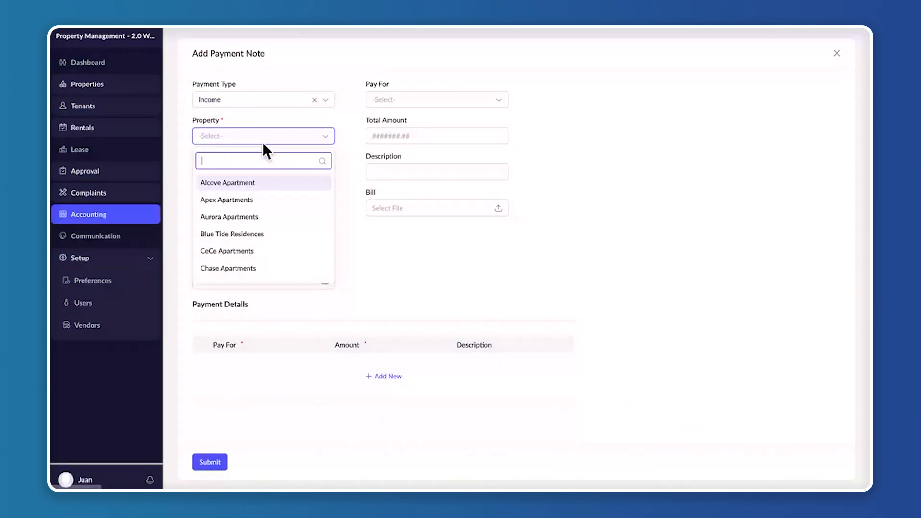
{"action": "scroll", "coordinate": [243, 268], "scroll_direction": "down", "scroll_amount": 2}
{"action": "scroll", "coordinate": [243, 270], "scroll_direction": "down", "scroll_amount": 8}
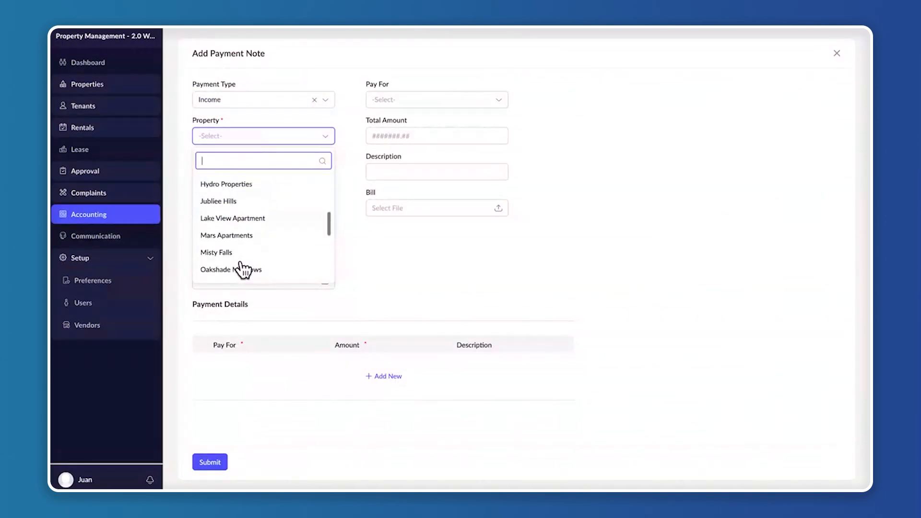
{"action": "scroll", "coordinate": [243, 270], "scroll_direction": "down", "scroll_amount": 2}
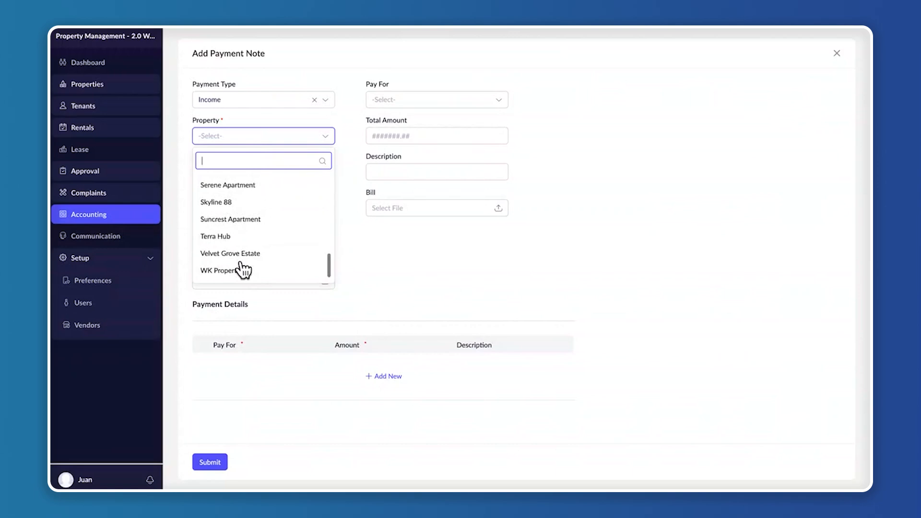
{"action": "left_click", "coordinate": [254, 218]}
{"action": "left_click", "coordinate": [260, 178]}
{"action": "left_click", "coordinate": [256, 193]}
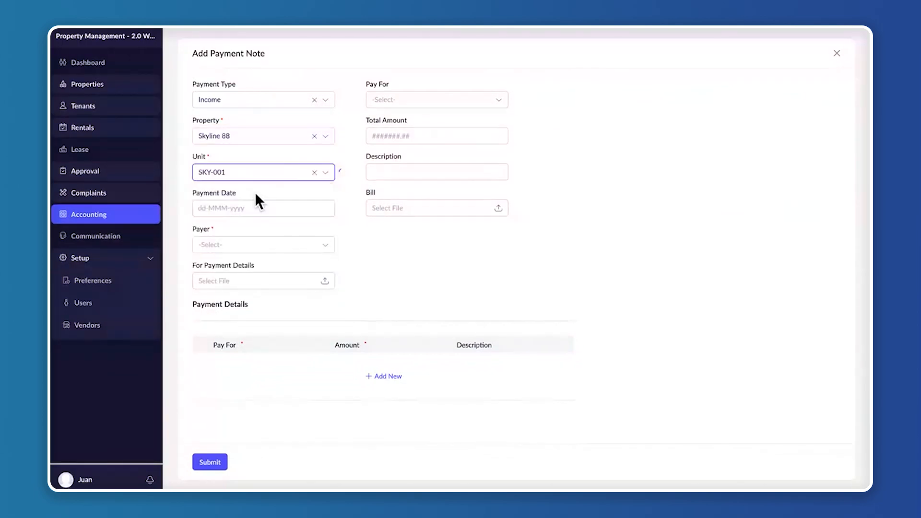
Set the payment date to 05-Jun-2025 and choose the SKY-001 tenant as the payer
{"action": "left_click", "coordinate": [249, 206]}
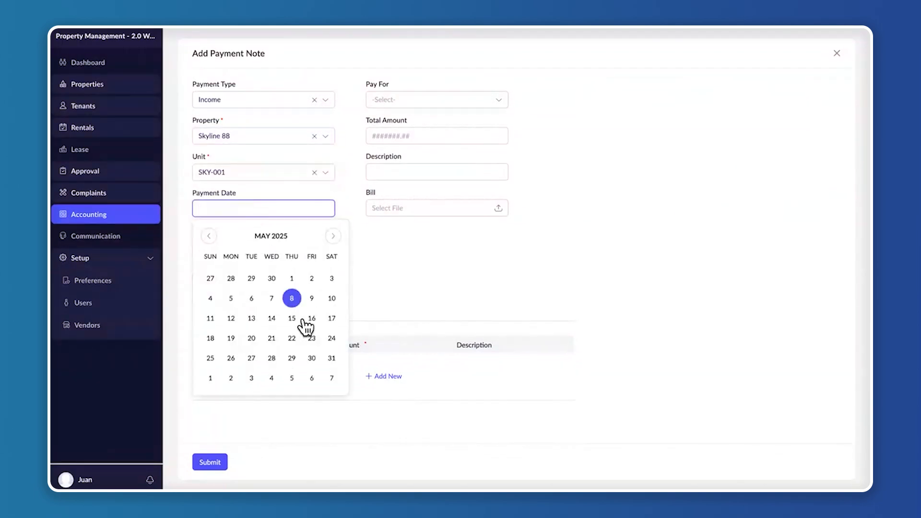
{"action": "left_click", "coordinate": [292, 378]}
{"action": "left_click", "coordinate": [276, 255]}
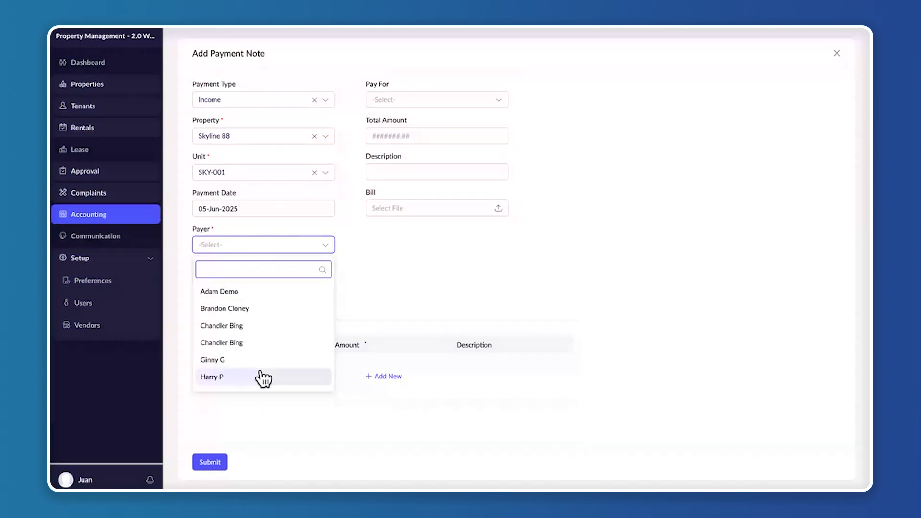
{"action": "scroll", "coordinate": [264, 338], "scroll_direction": "down", "scroll_amount": 1}
{"action": "left_click", "coordinate": [264, 338]}
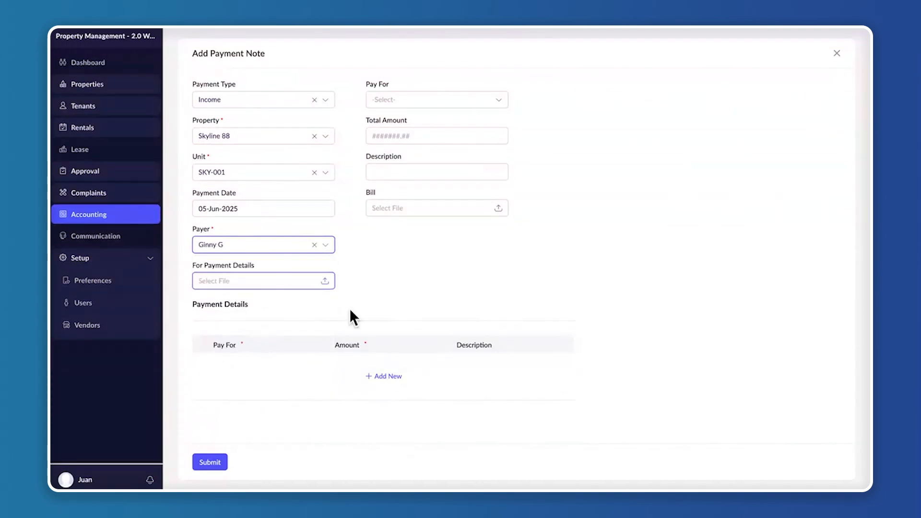
Attach Rent Receipt Format 03 (1).pdf from the Bill receipts folder as the file for the payment details
{"action": "left_click", "coordinate": [330, 283]}
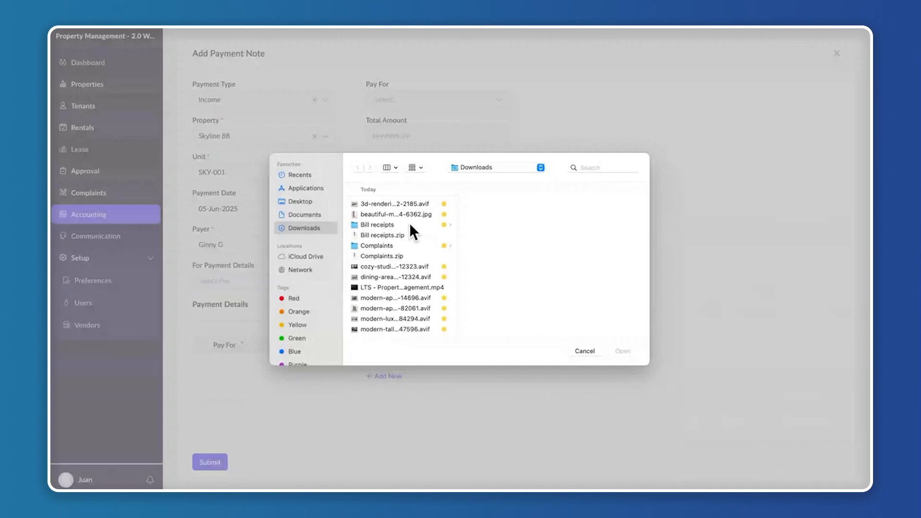
{"action": "left_click", "coordinate": [410, 224]}
{"action": "left_click", "coordinate": [519, 205]}
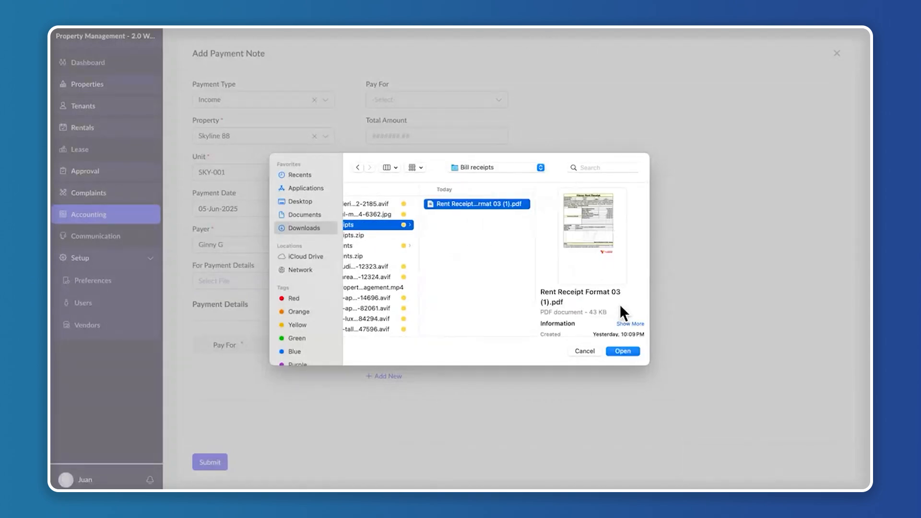
{"action": "left_click", "coordinate": [629, 352]}
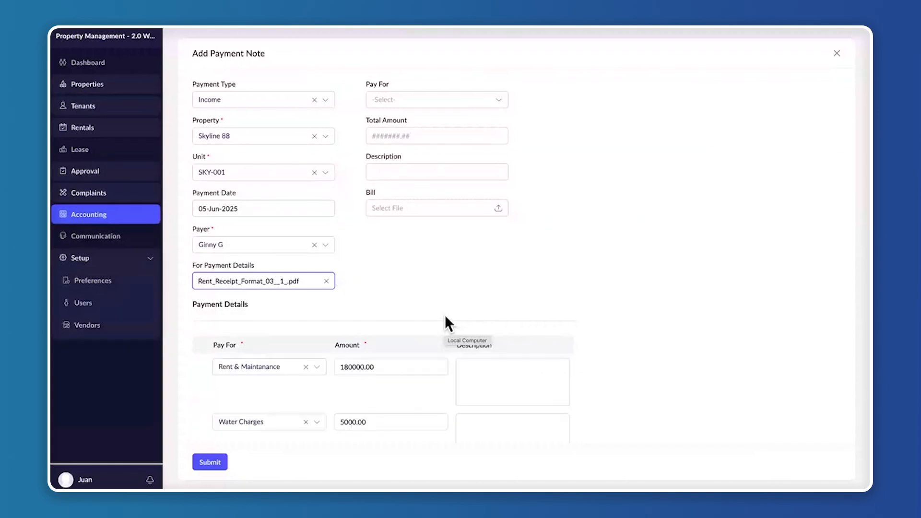
Compare the payment note's filled-in charge rows with the original Rent Receipt Format 03 (1).pdf in the Bill receipts folder
{"action": "scroll", "coordinate": [445, 314], "scroll_direction": "down", "scroll_amount": 3}
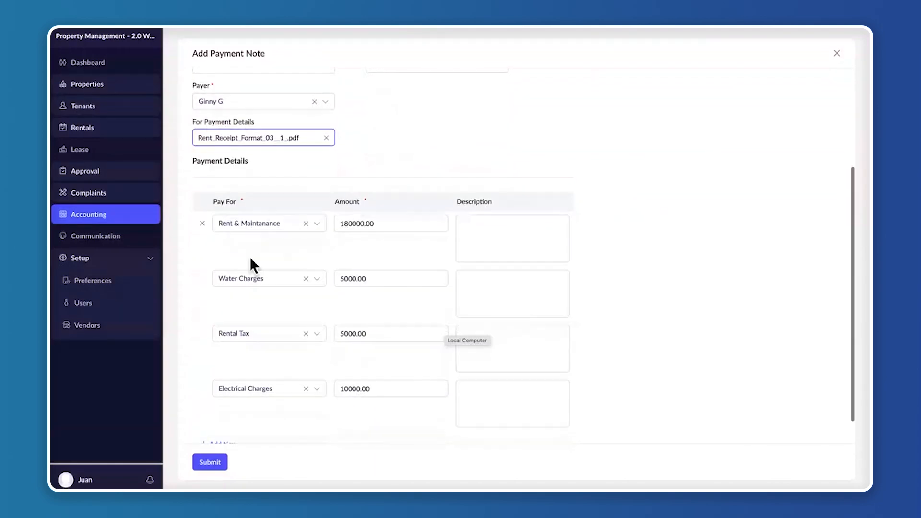
{"action": "scroll", "coordinate": [288, 331], "scroll_direction": "down", "scroll_amount": 1}
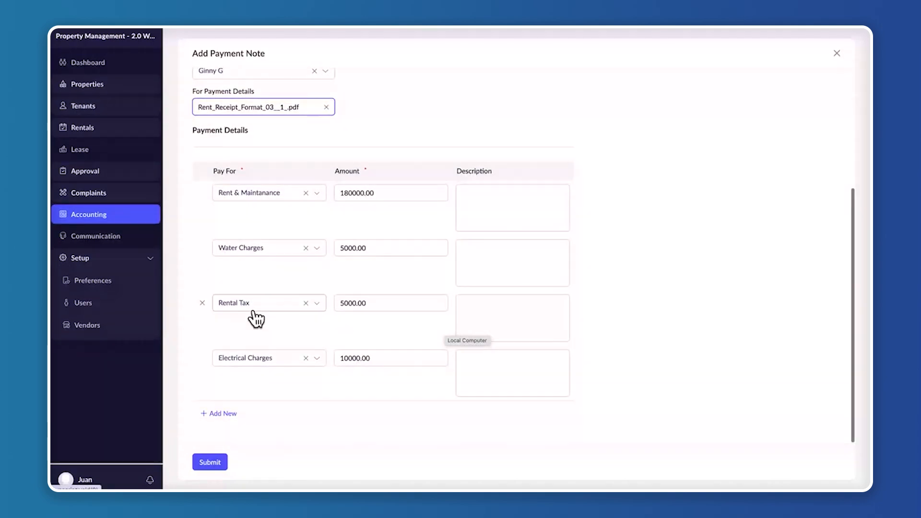
{"action": "scroll", "coordinate": [310, 269], "scroll_direction": "up", "scroll_amount": 4}
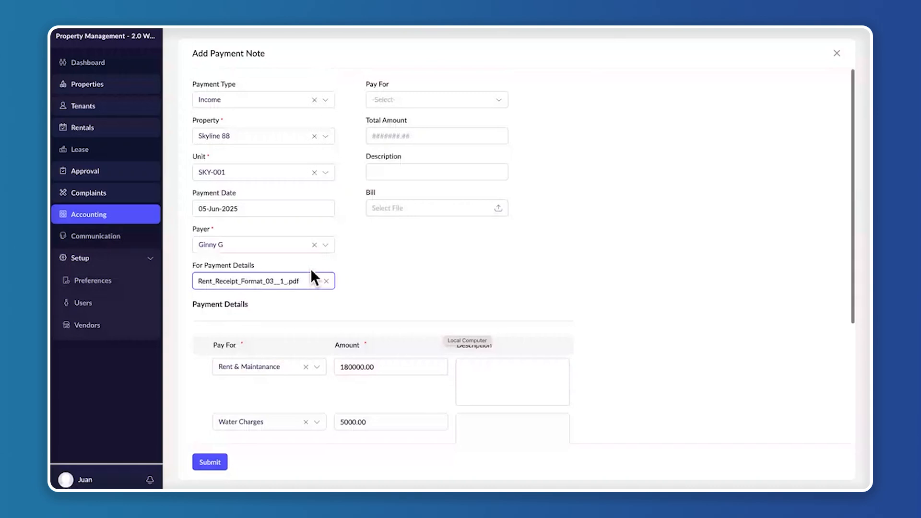
{"action": "scroll", "coordinate": [310, 269], "scroll_direction": "down", "scroll_amount": 3}
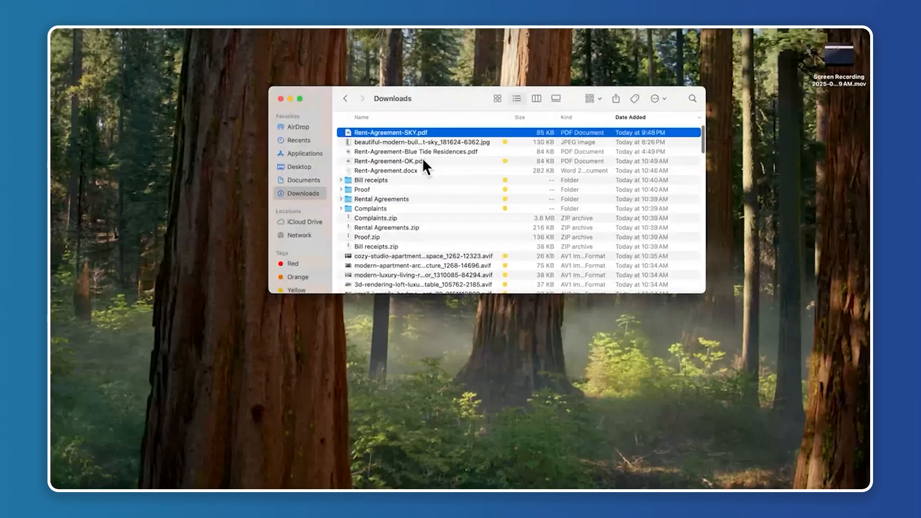
{"action": "double_click", "coordinate": [402, 178]}
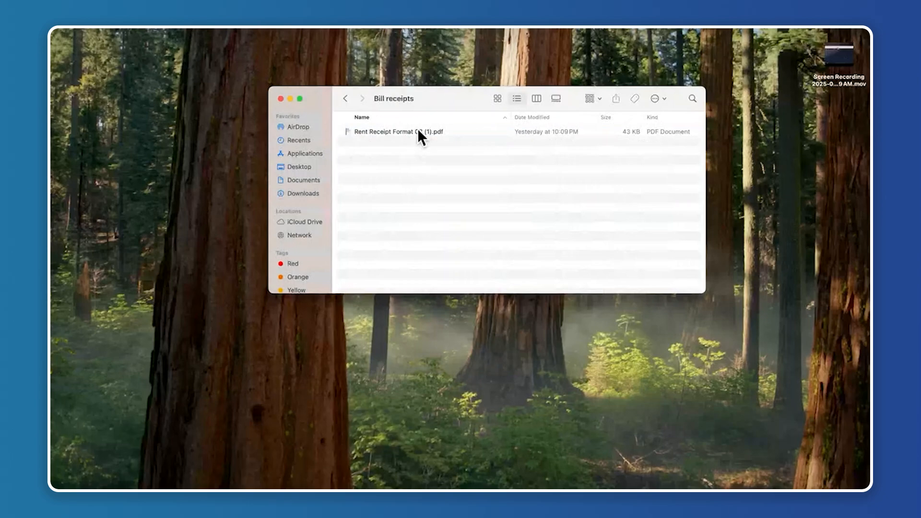
{"action": "double_click", "coordinate": [417, 128]}
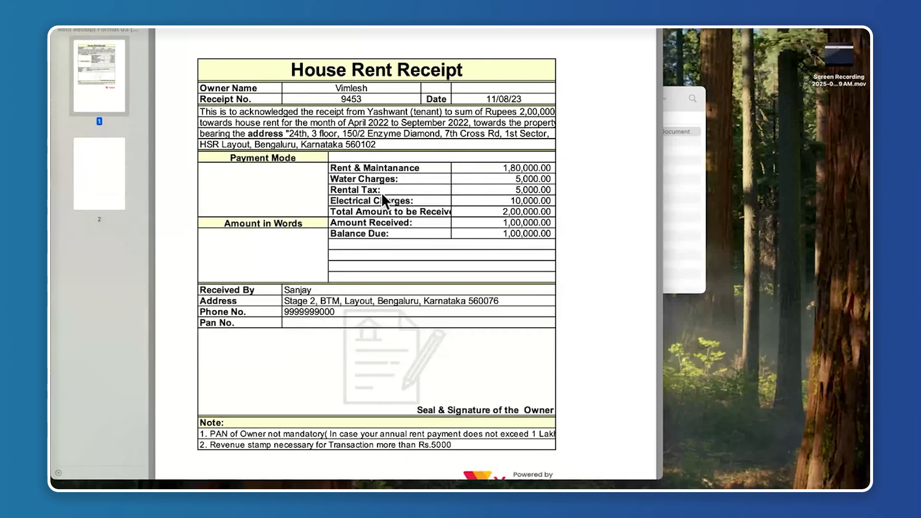
{"action": "key", "text": "ctrl+Right"}
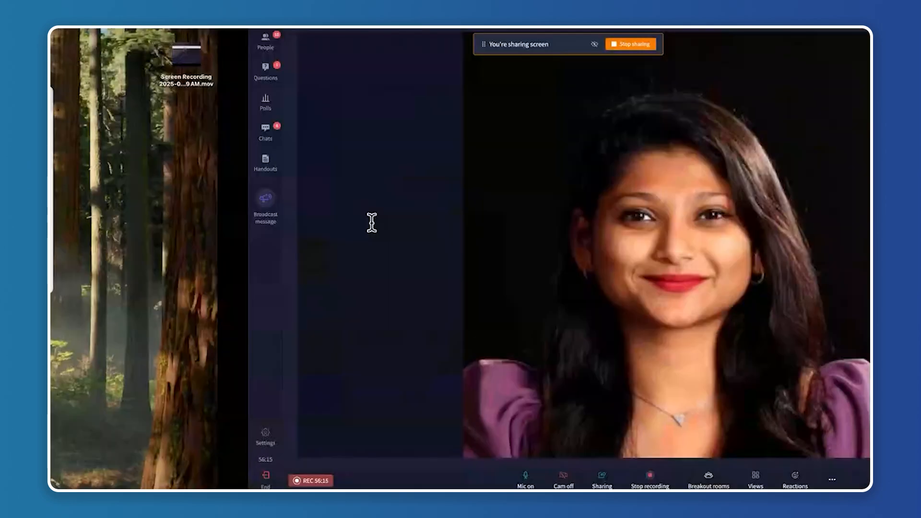
Mark the payment note as a Monthly Payment with a total amount of 10000 and submit it
{"action": "key", "text": "ctrl+Right"}
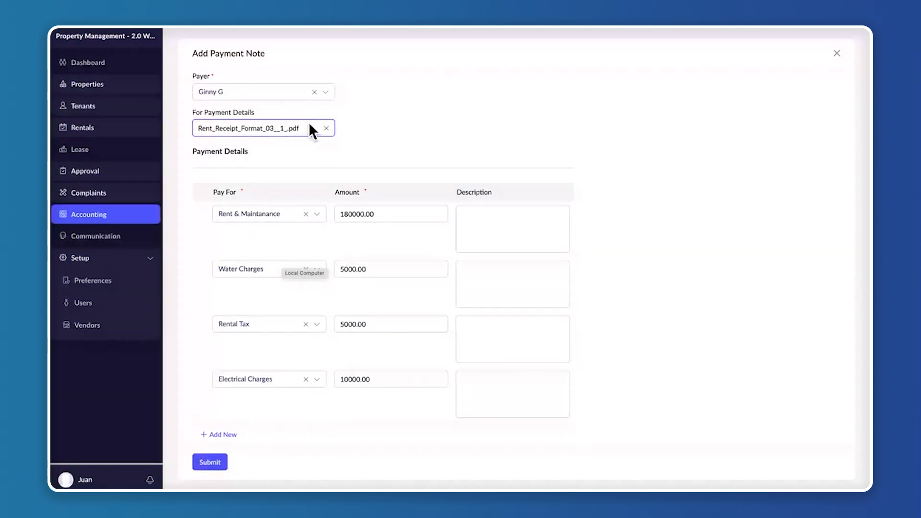
{"action": "scroll", "coordinate": [310, 250], "scroll_direction": "down", "scroll_amount": 1}
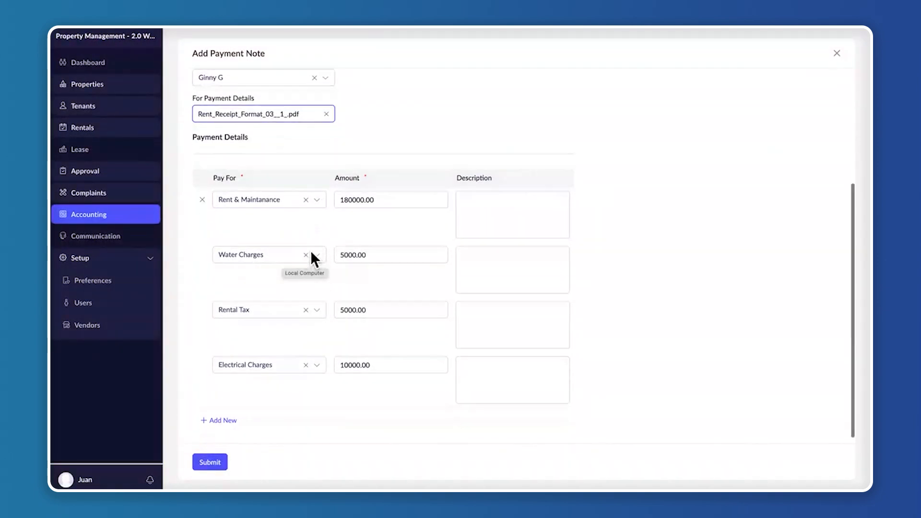
{"action": "scroll", "coordinate": [381, 148], "scroll_direction": "up", "scroll_amount": 5}
{"action": "left_click", "coordinate": [433, 101]}
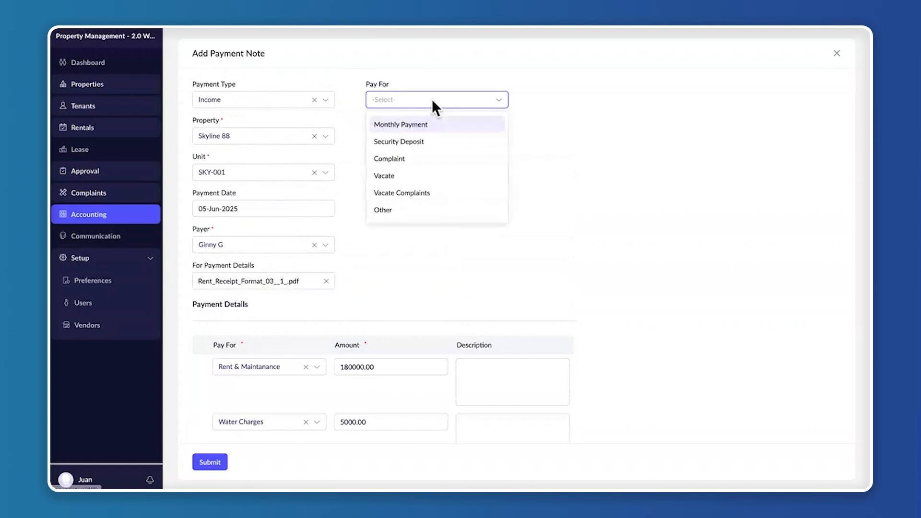
{"action": "left_click", "coordinate": [427, 123]}
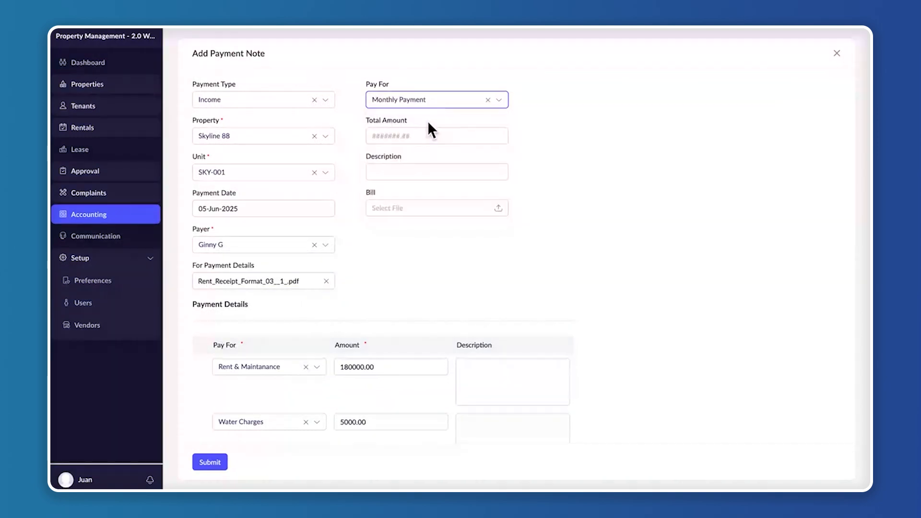
{"action": "left_click", "coordinate": [421, 135]}
{"action": "type", "text": "1000"}
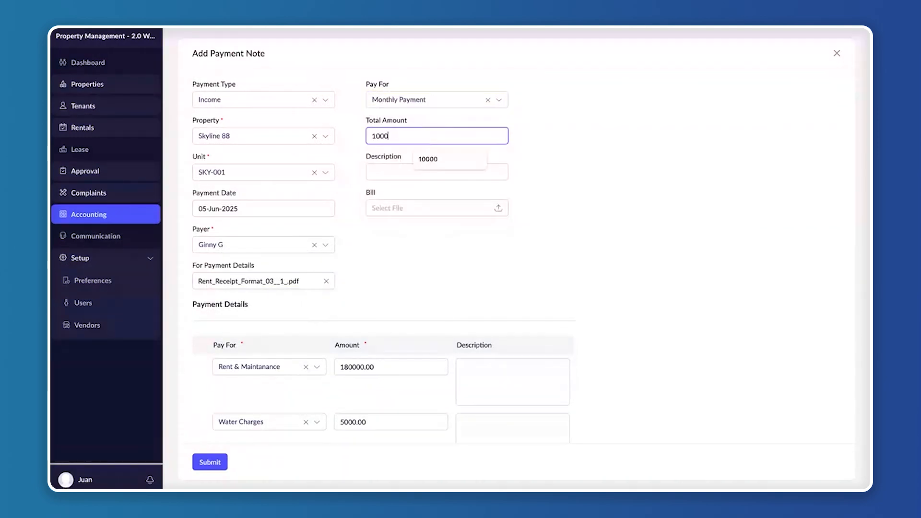
{"action": "type", "text": "0"}
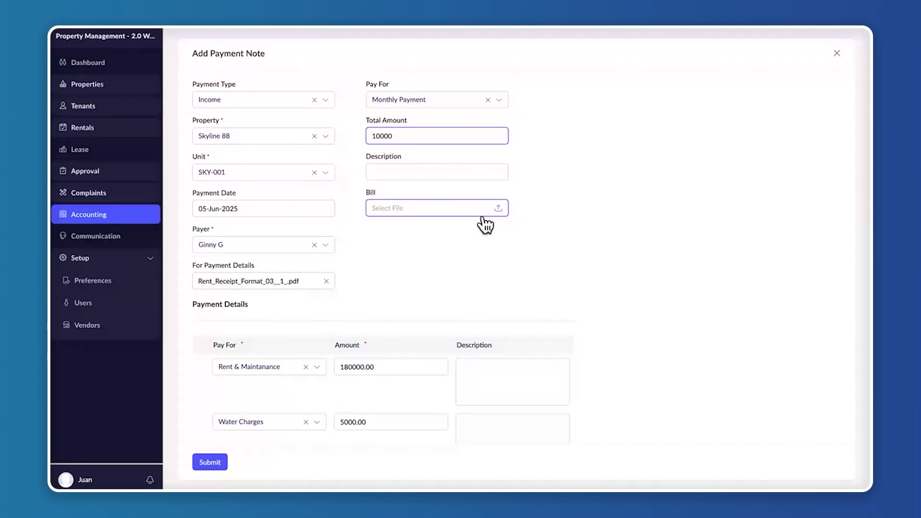
{"action": "scroll", "coordinate": [454, 242], "scroll_direction": "down", "scroll_amount": 4}
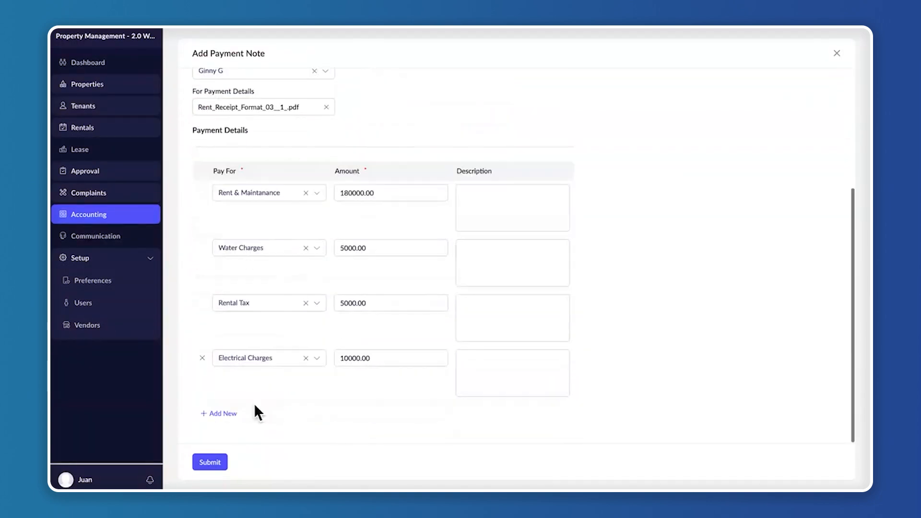
{"action": "left_click", "coordinate": [214, 461]}
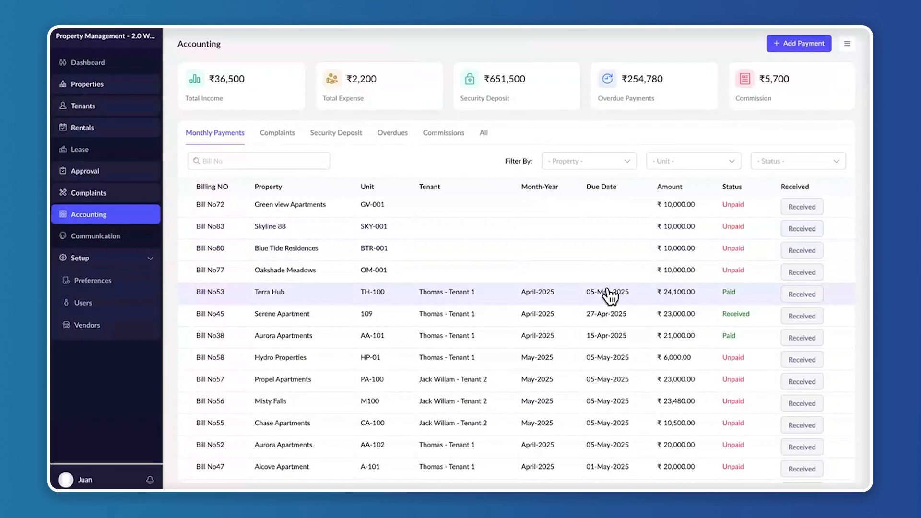
Open a new post form in the Communication section and examine its title, description and URL fields
{"action": "left_click", "coordinate": [100, 237]}
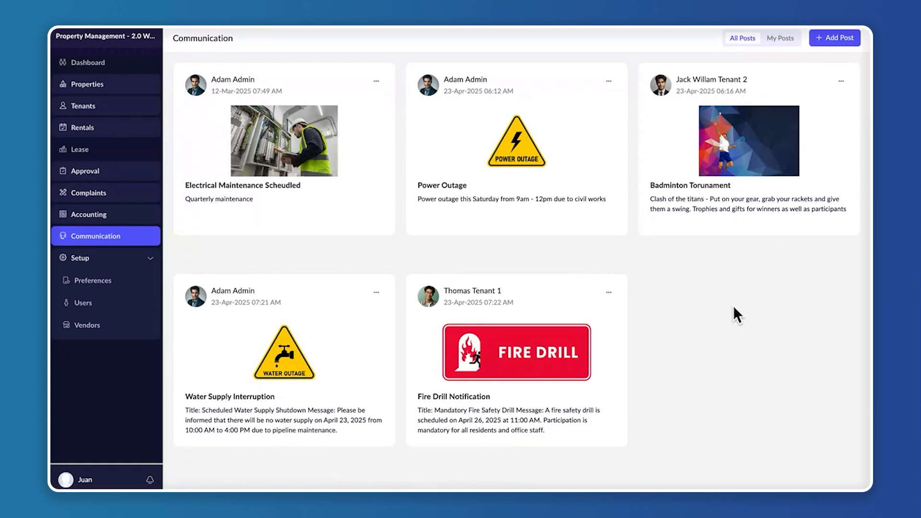
{"action": "left_click", "coordinate": [844, 40]}
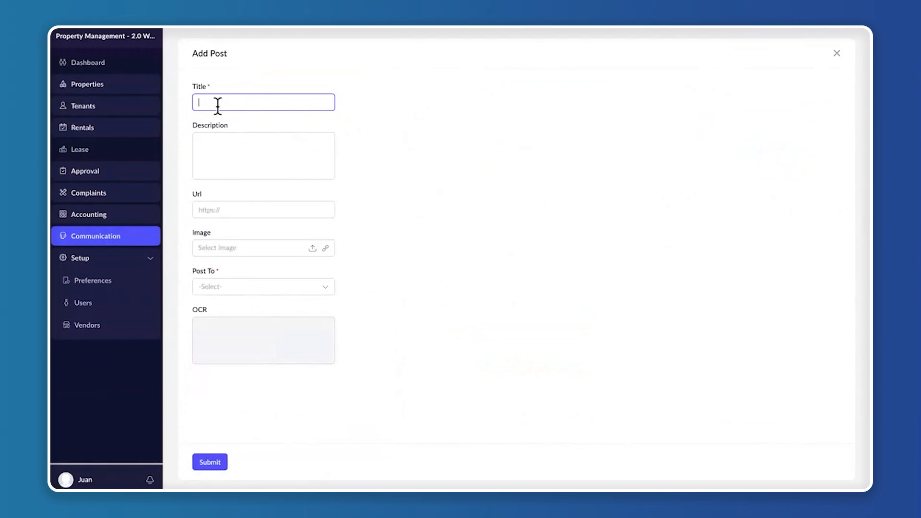
{"action": "left_click", "coordinate": [230, 158]}
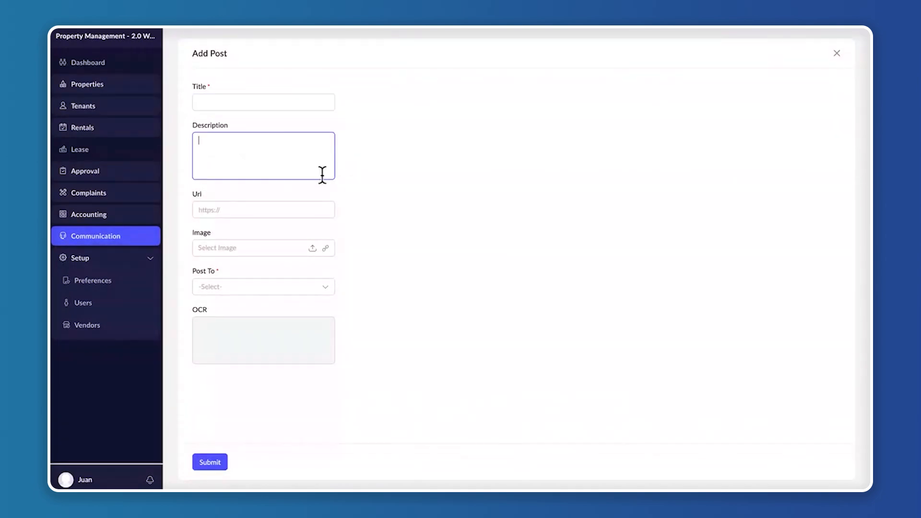
{"action": "left_click", "coordinate": [200, 209]}
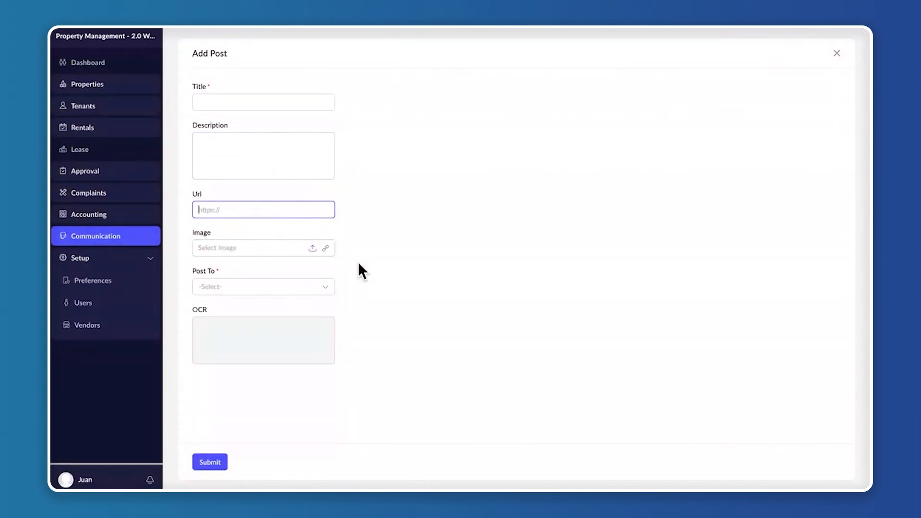
Direct the new post to Individual recipients and look through the list of selectable users
{"action": "left_click", "coordinate": [277, 287]}
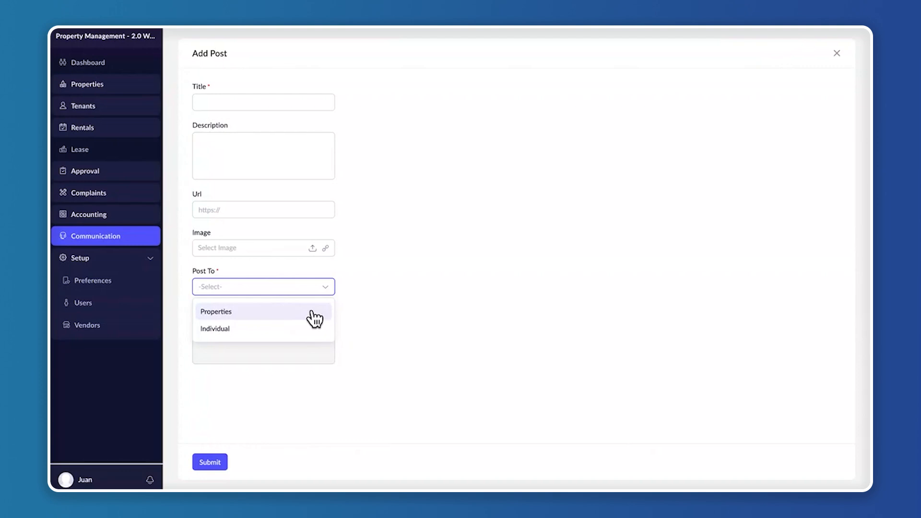
{"action": "left_click", "coordinate": [245, 331]}
{"action": "left_click", "coordinate": [246, 328]}
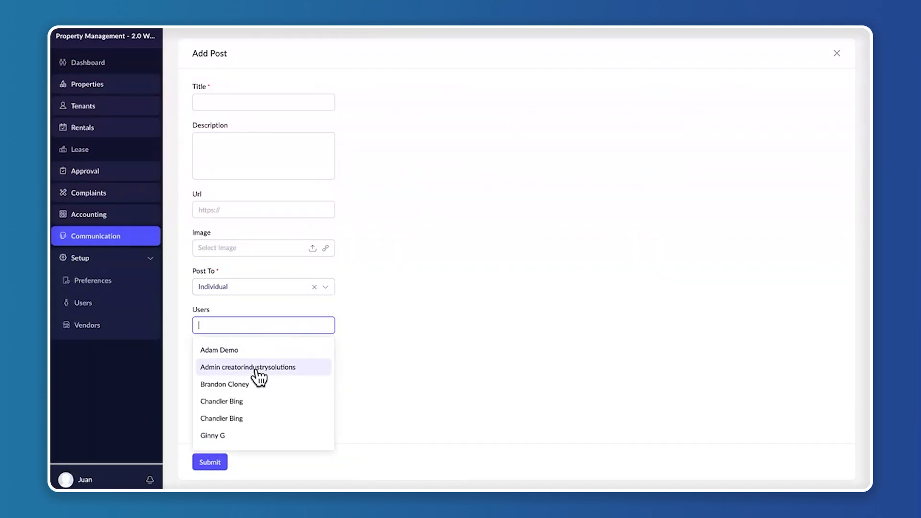
{"action": "scroll", "coordinate": [259, 377], "scroll_direction": "down", "scroll_amount": 5}
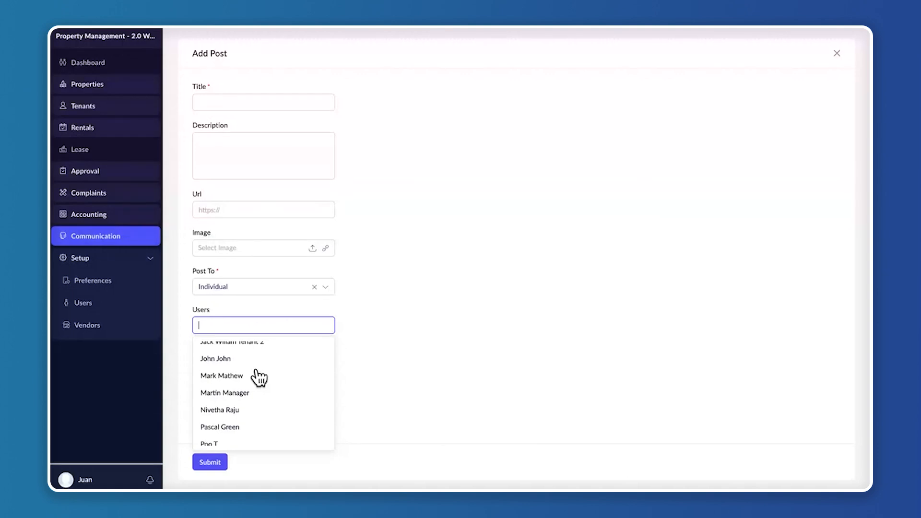
{"action": "scroll", "coordinate": [279, 380], "scroll_direction": "up", "scroll_amount": 1}
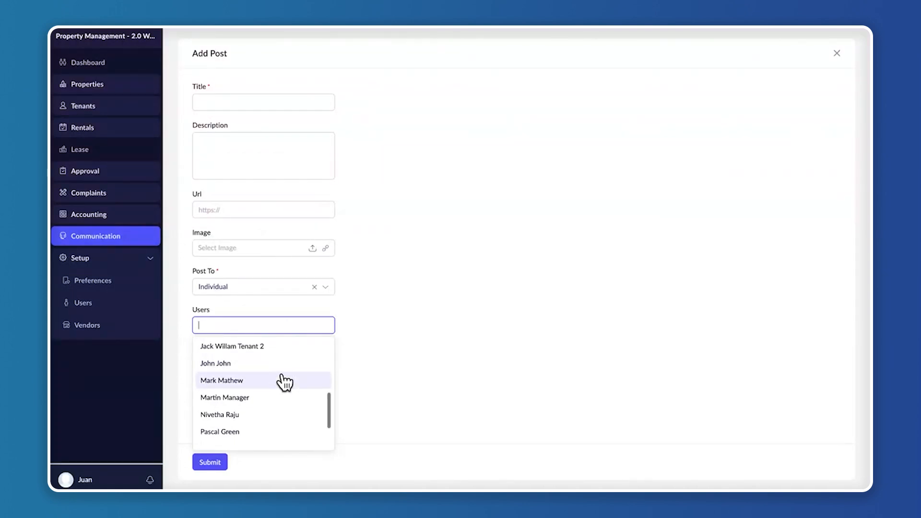
{"action": "scroll", "coordinate": [267, 386], "scroll_direction": "up", "scroll_amount": 5}
{"action": "scroll", "coordinate": [274, 389], "scroll_direction": "down", "scroll_amount": 5}
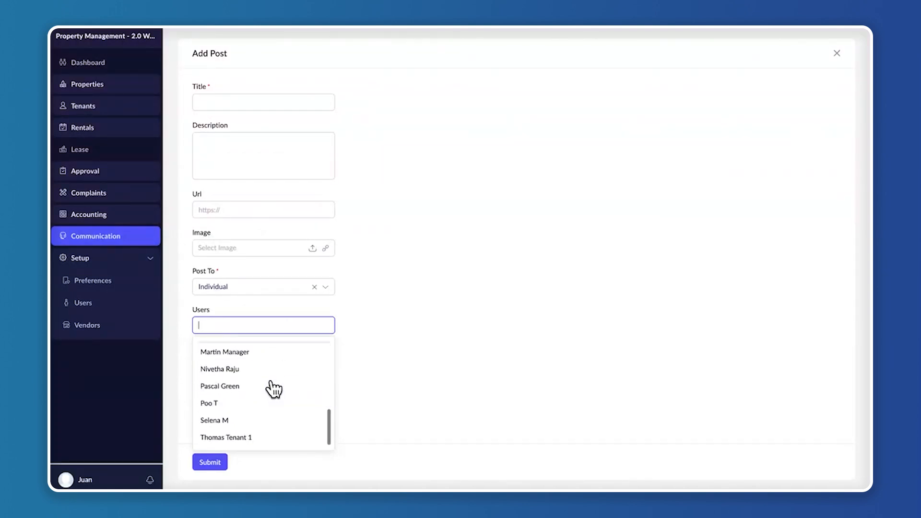
{"action": "scroll", "coordinate": [274, 388], "scroll_direction": "up", "scroll_amount": 5}
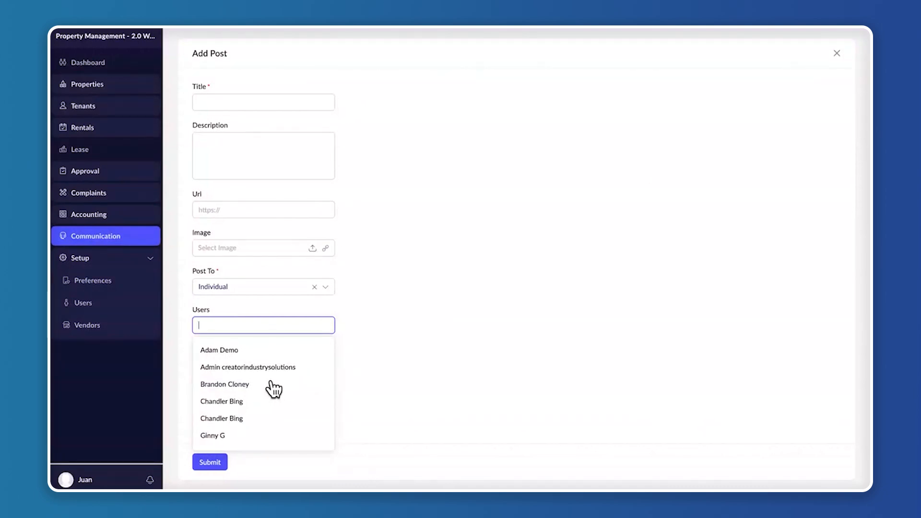
Try the first listed user as the post's recipient and discard the post without submitting it
{"action": "left_click", "coordinate": [275, 351]}
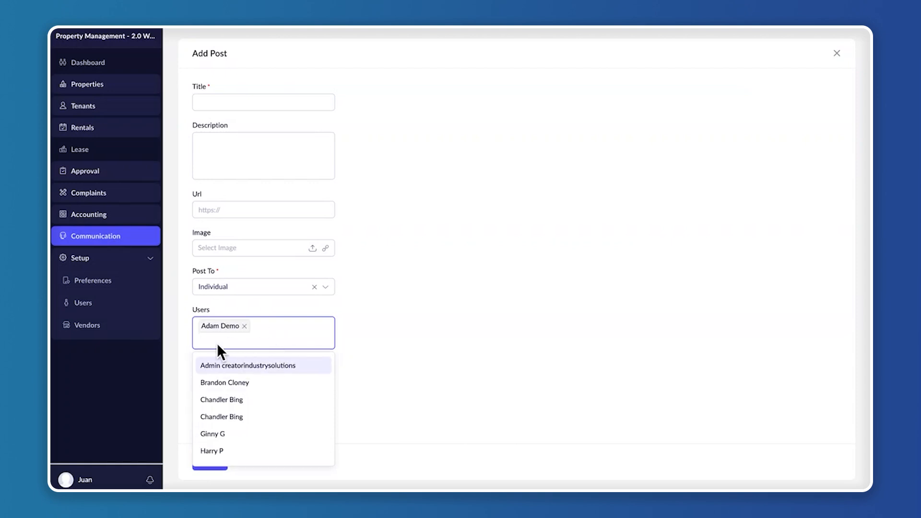
{"action": "left_click", "coordinate": [481, 355]}
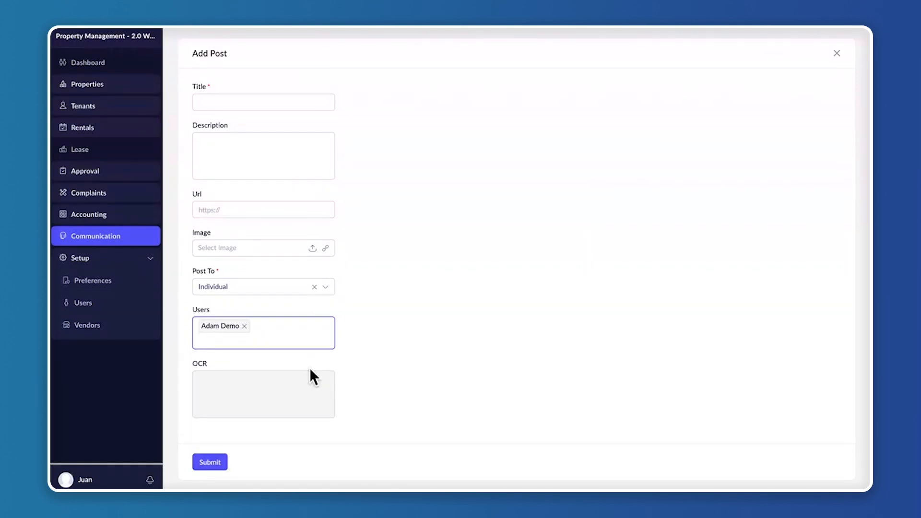
{"action": "left_click", "coordinate": [245, 325]}
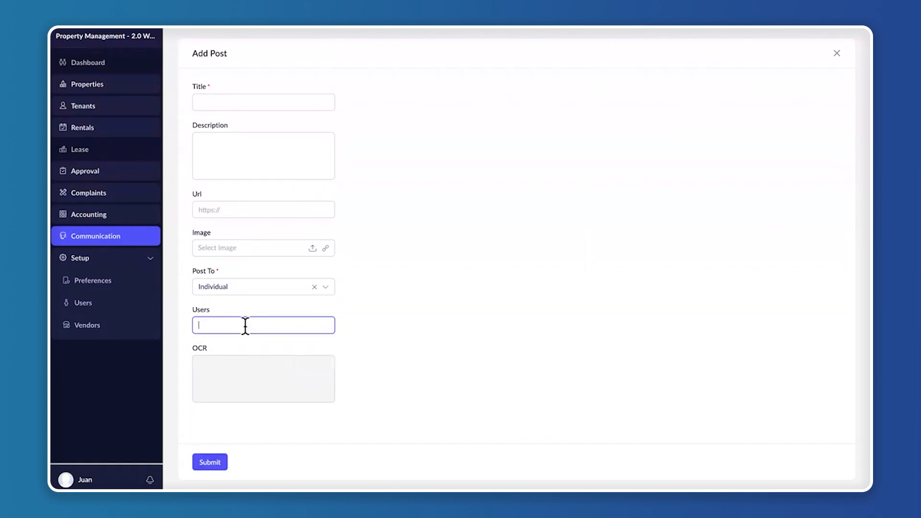
{"action": "left_click", "coordinate": [840, 51]}
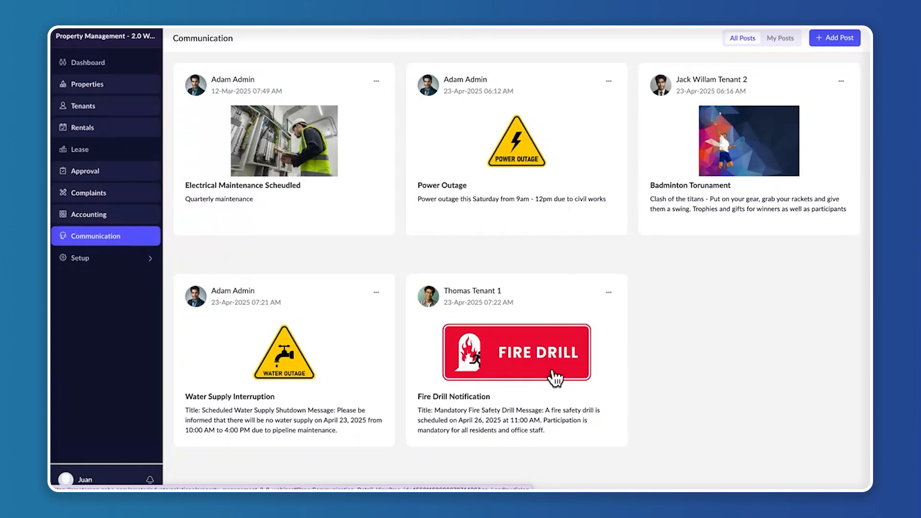
Switch to the Zoho Creator - LTS - Property Management - 2025 presentation and start the slideshow from the Live demonstration slide
{"action": "key", "text": "ctrl+Left"}
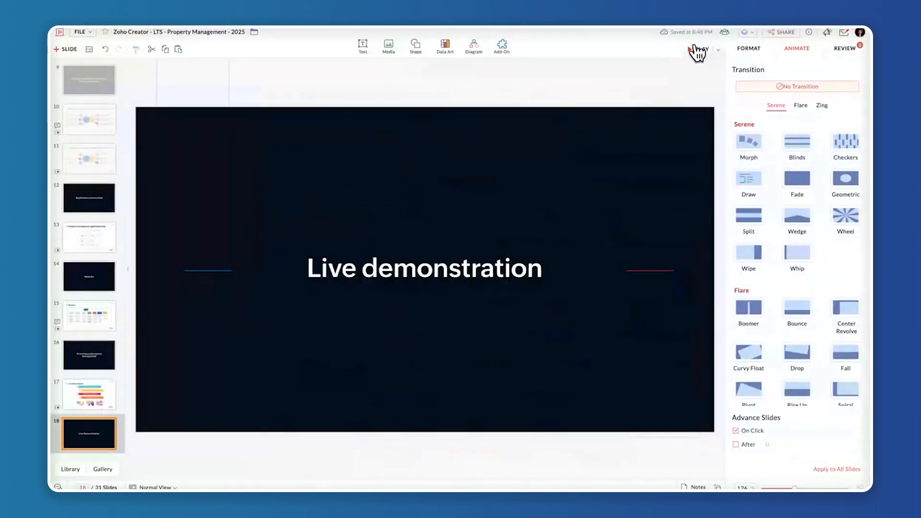
{"action": "left_click", "coordinate": [694, 49]}
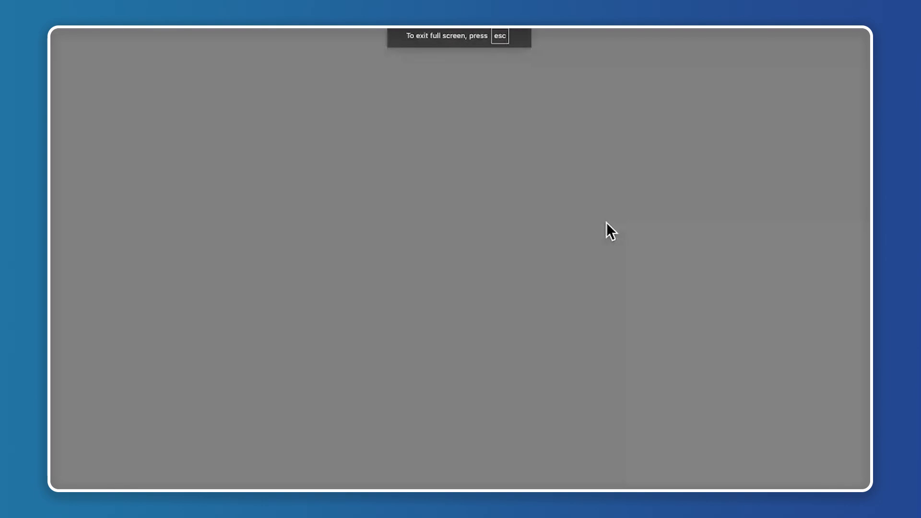